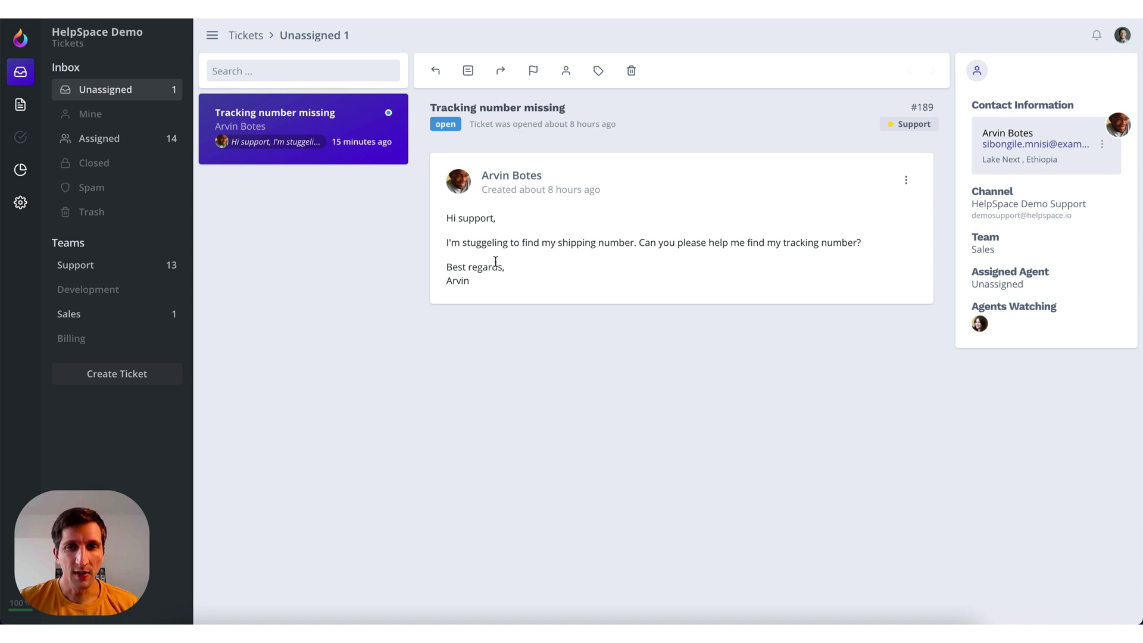
# Start a reply on ticket #189, insert the Welcome Email quick reply, then delete its text
pyautogui.click(435, 72)
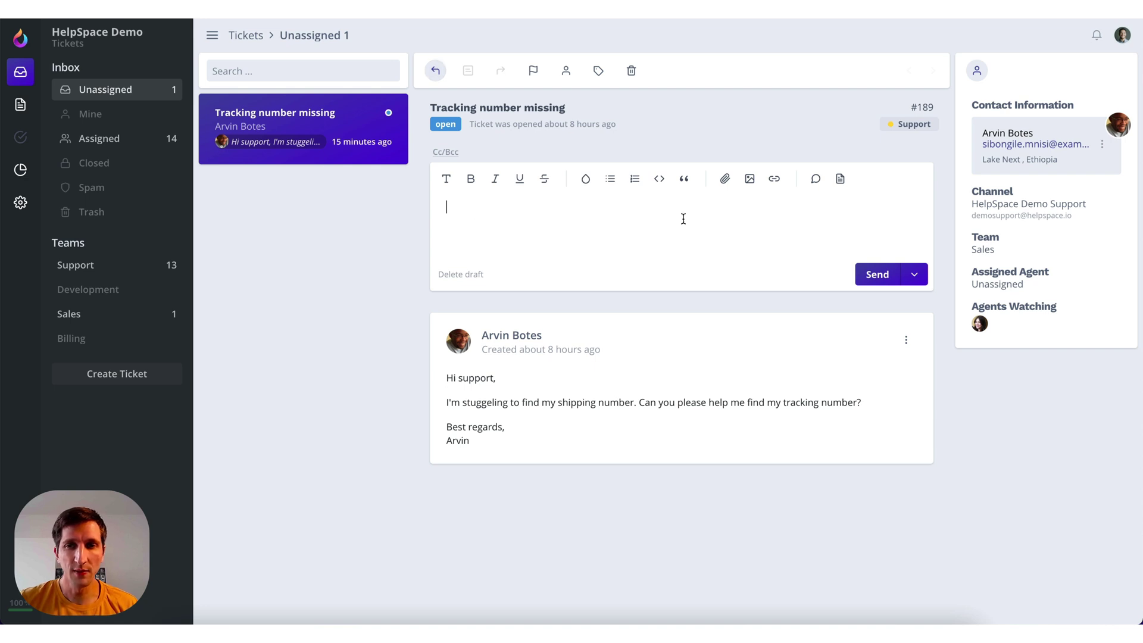
pyautogui.click(817, 181)
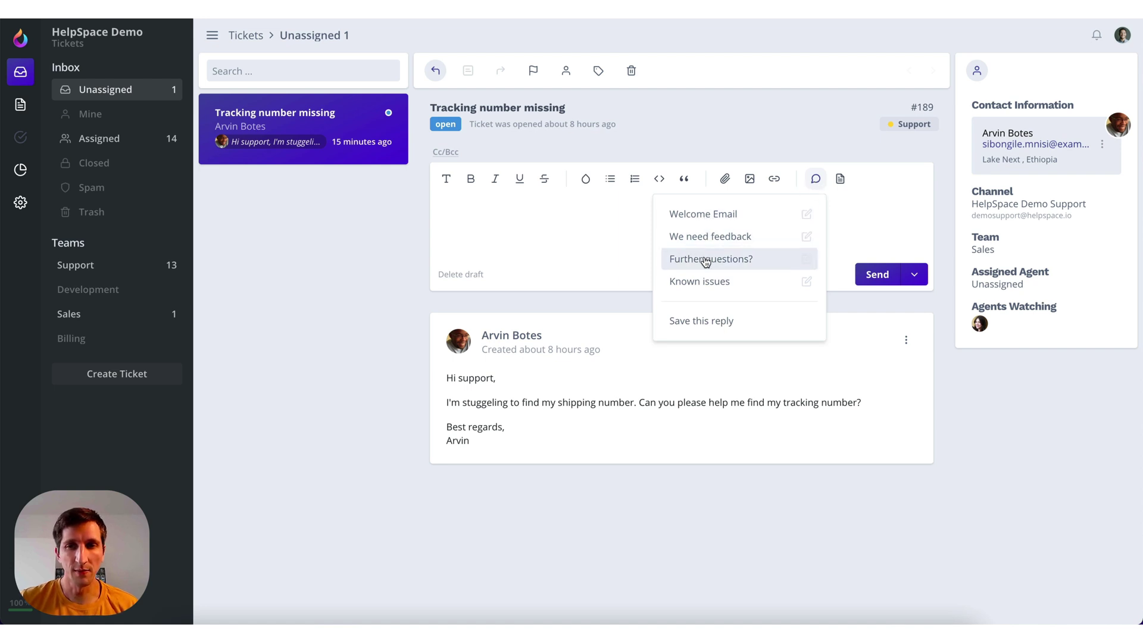
pyautogui.click(687, 223)
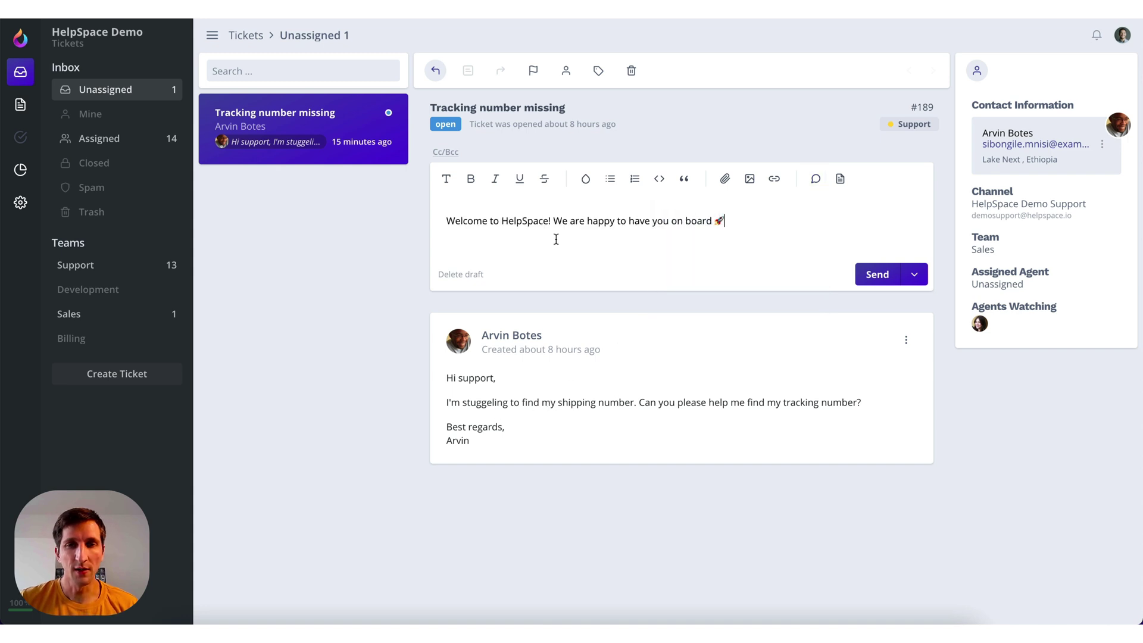
pyautogui.moveTo(742, 222); pyautogui.dragTo(433, 223)
pyautogui.press('BackSpace')
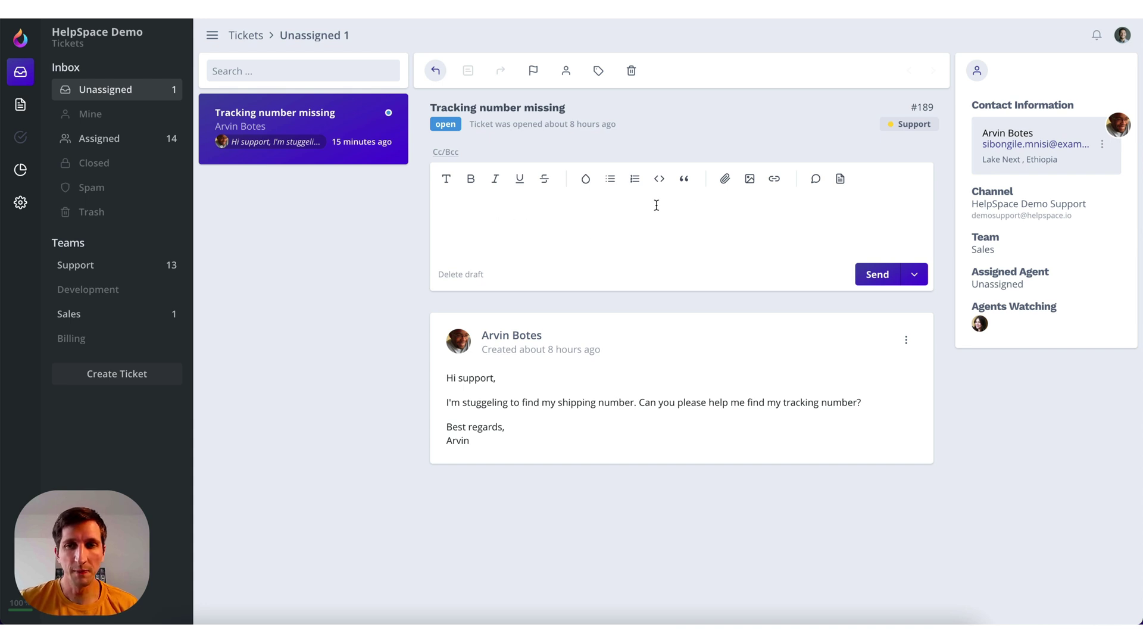
# Link the 'tracking' docs article, replace the link with the pasted reply text, and remove the blank line
pyautogui.click(841, 180)
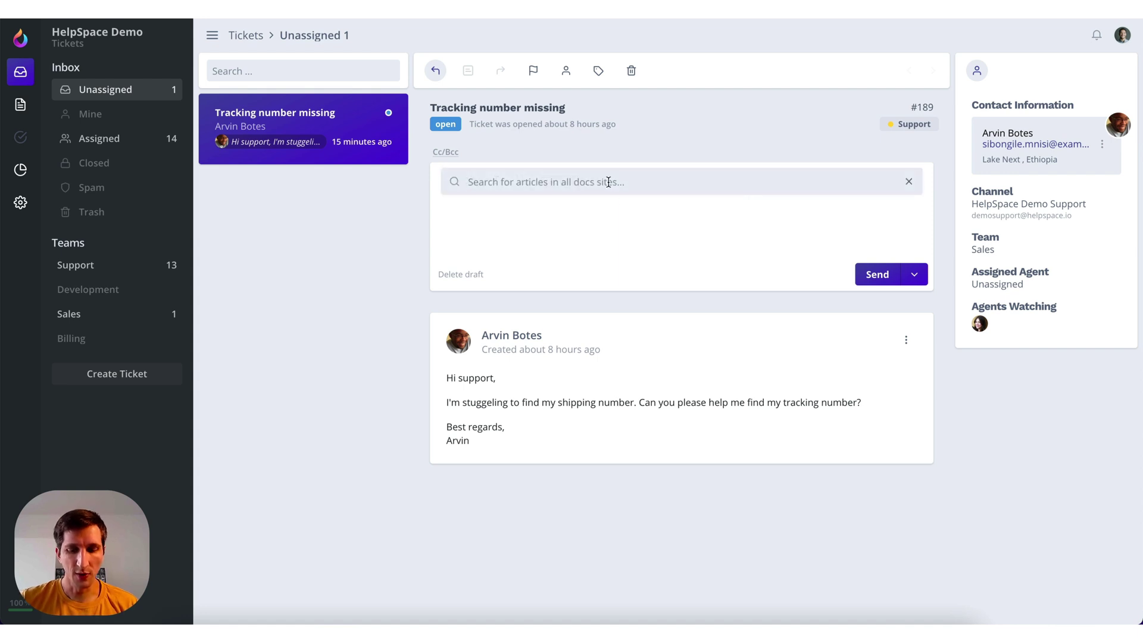
pyautogui.write('tracking')
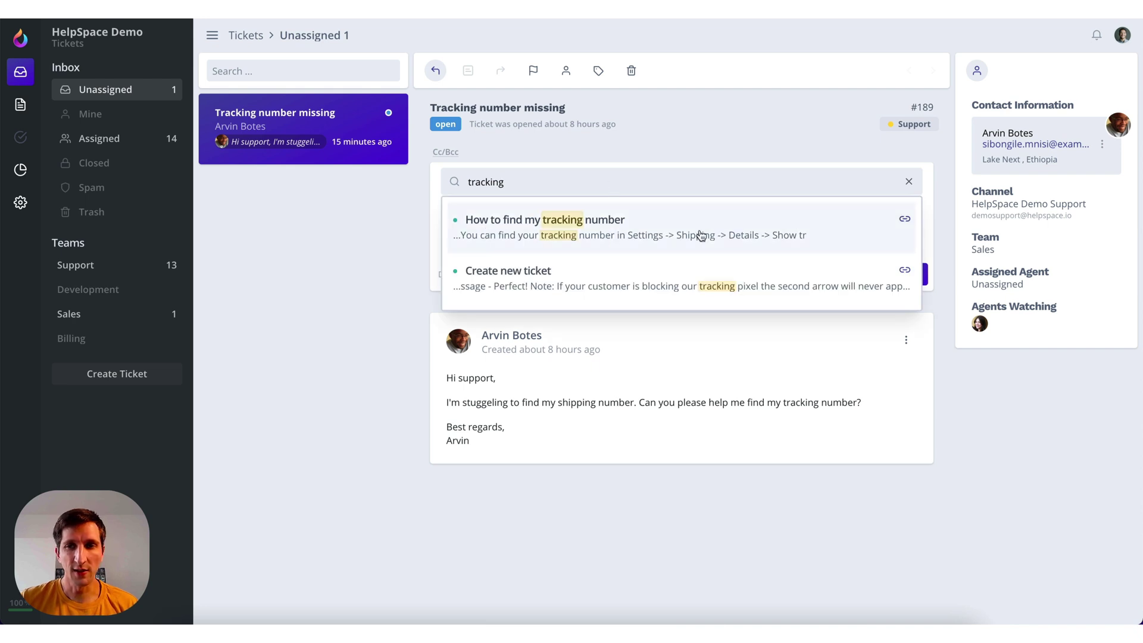
pyautogui.click(905, 222)
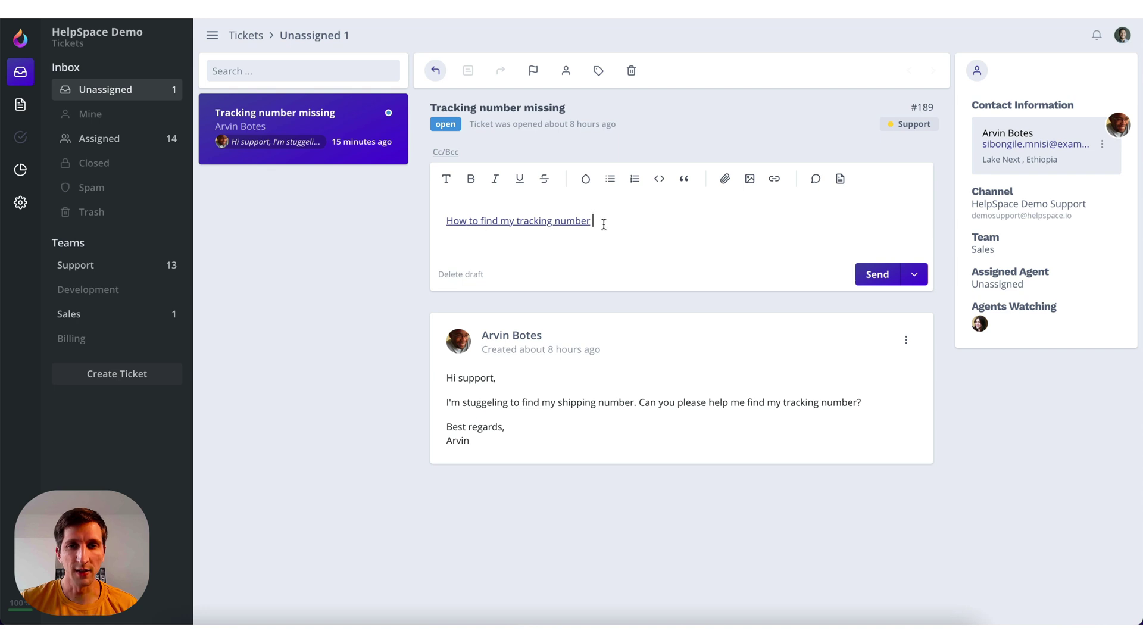
pyautogui.moveTo(616, 219); pyautogui.dragTo(416, 226)
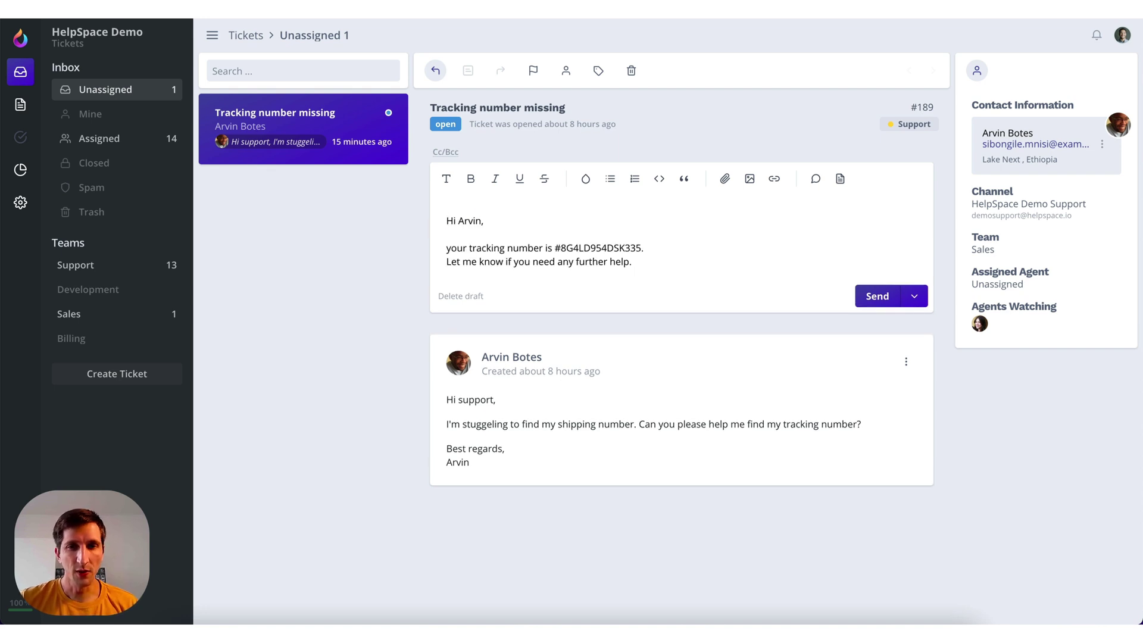
pyautogui.click(446, 219)
pyautogui.press('BackSpace')
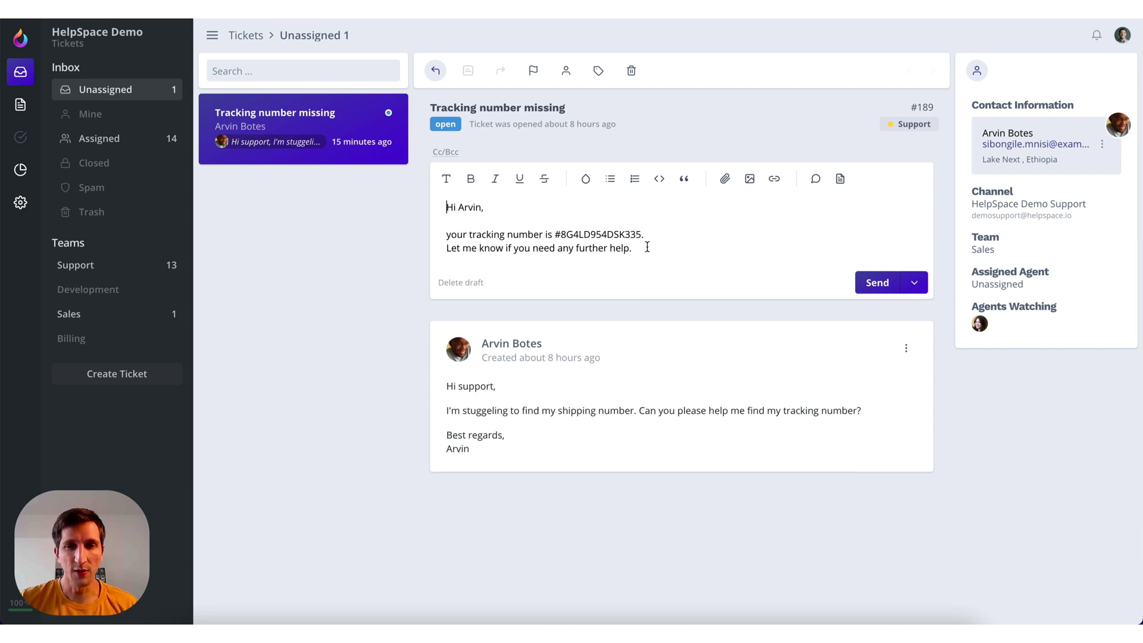
pyautogui.click(878, 284)
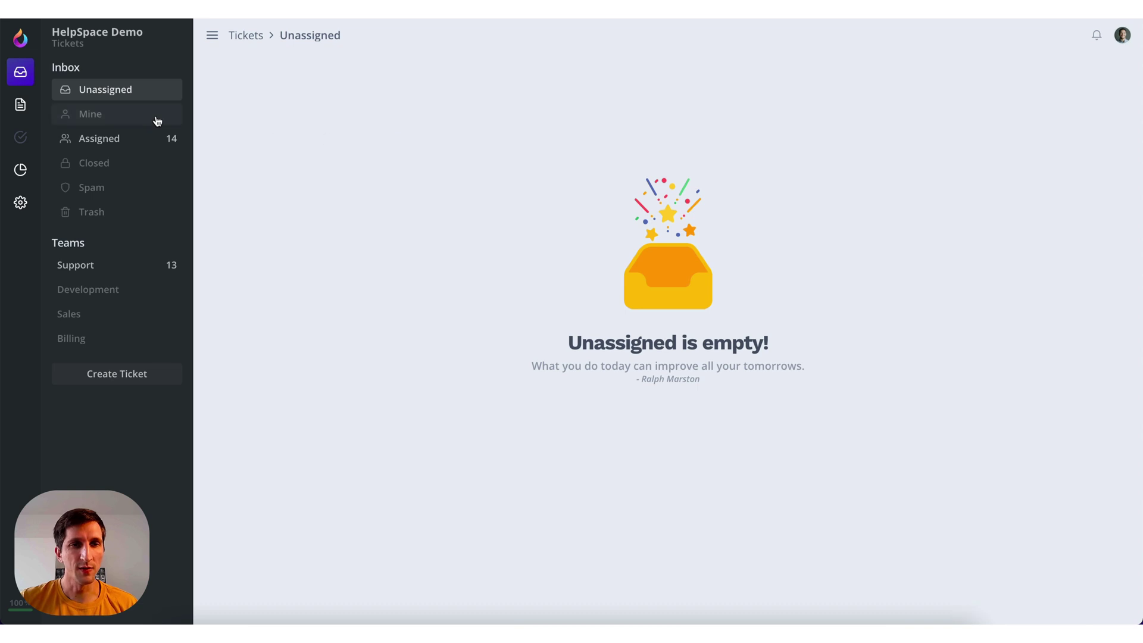
pyautogui.click(124, 119)
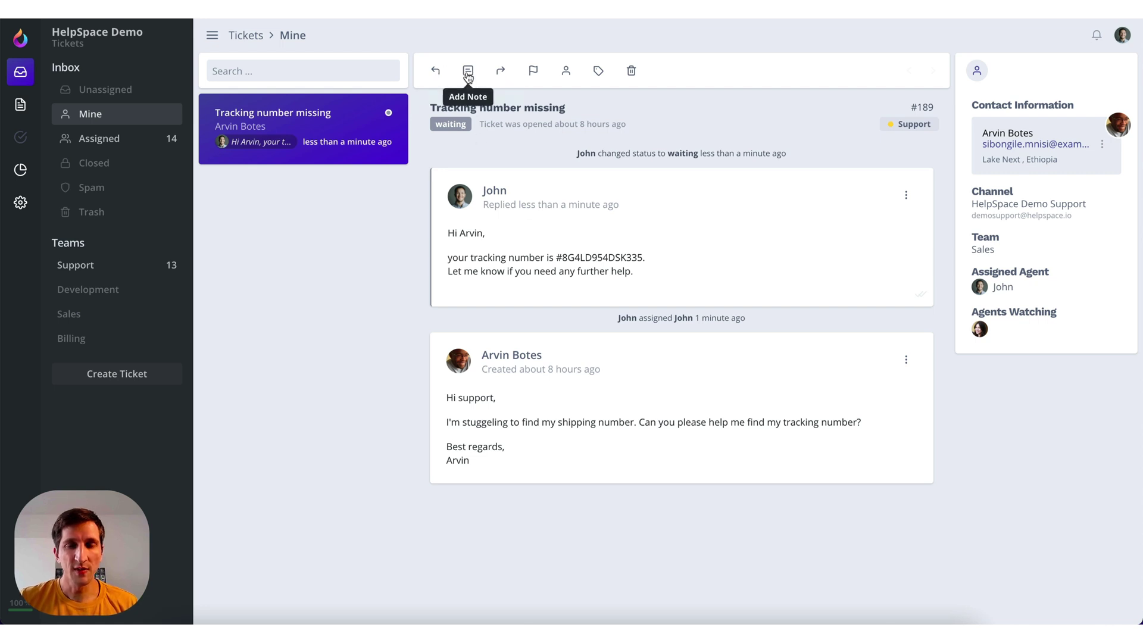
pyautogui.click(469, 72)
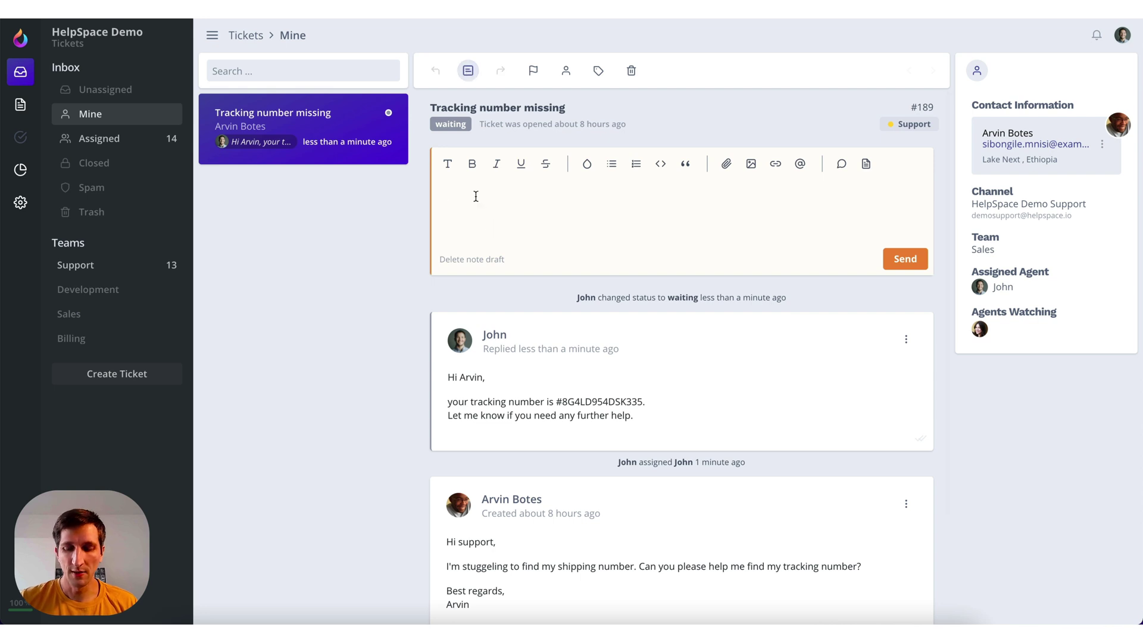
pyautogui.write('@')
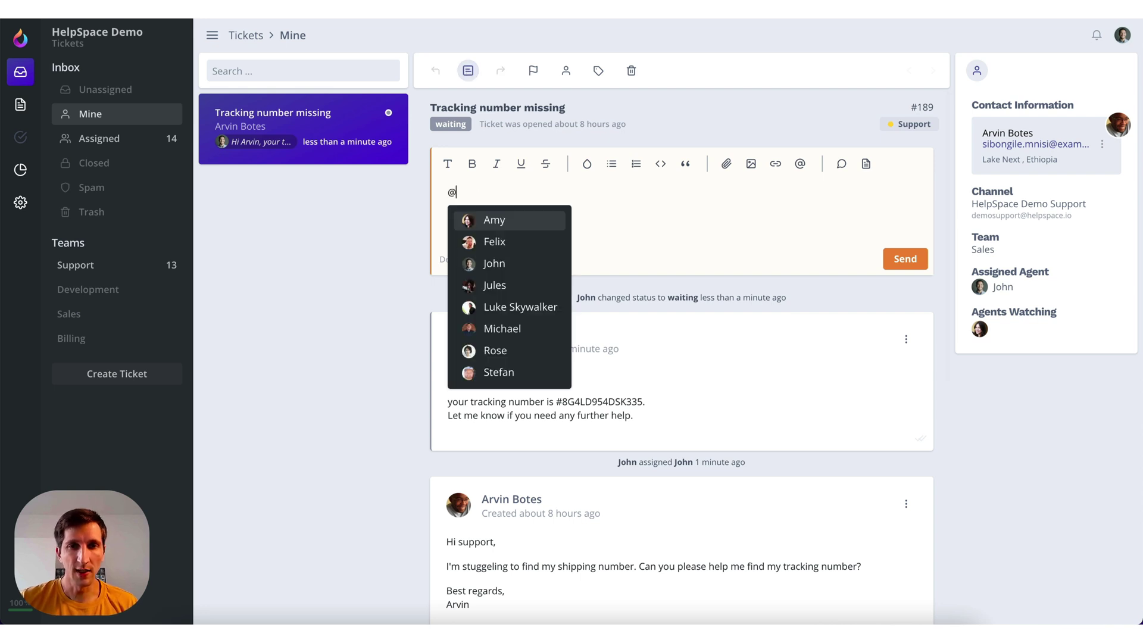
pyautogui.click(498, 221)
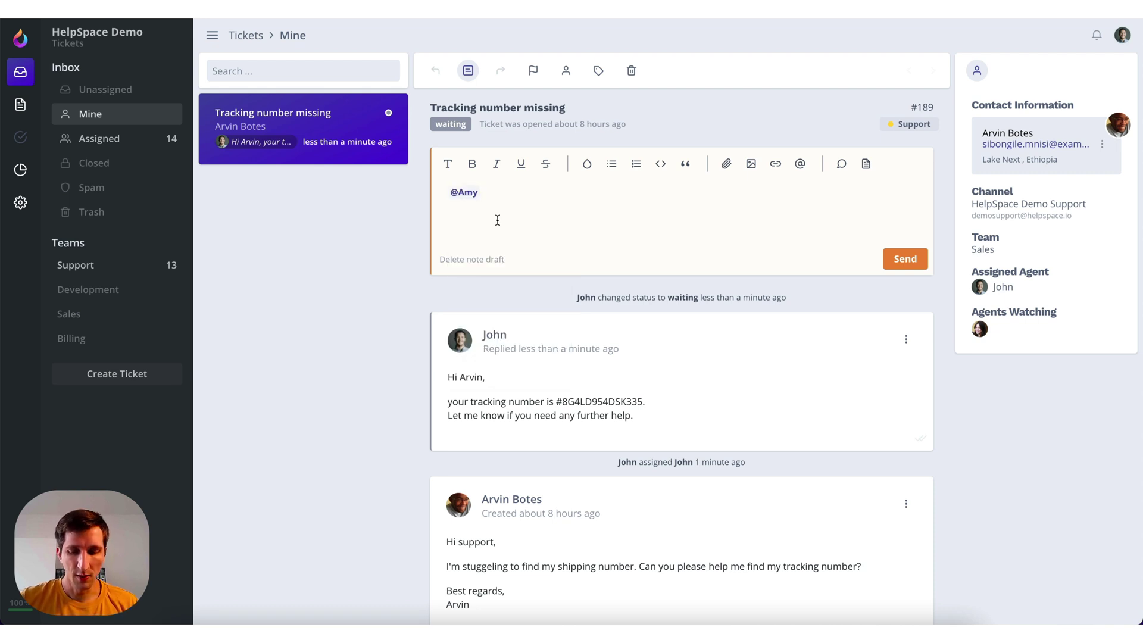
pyautogui.write('please look into this.')
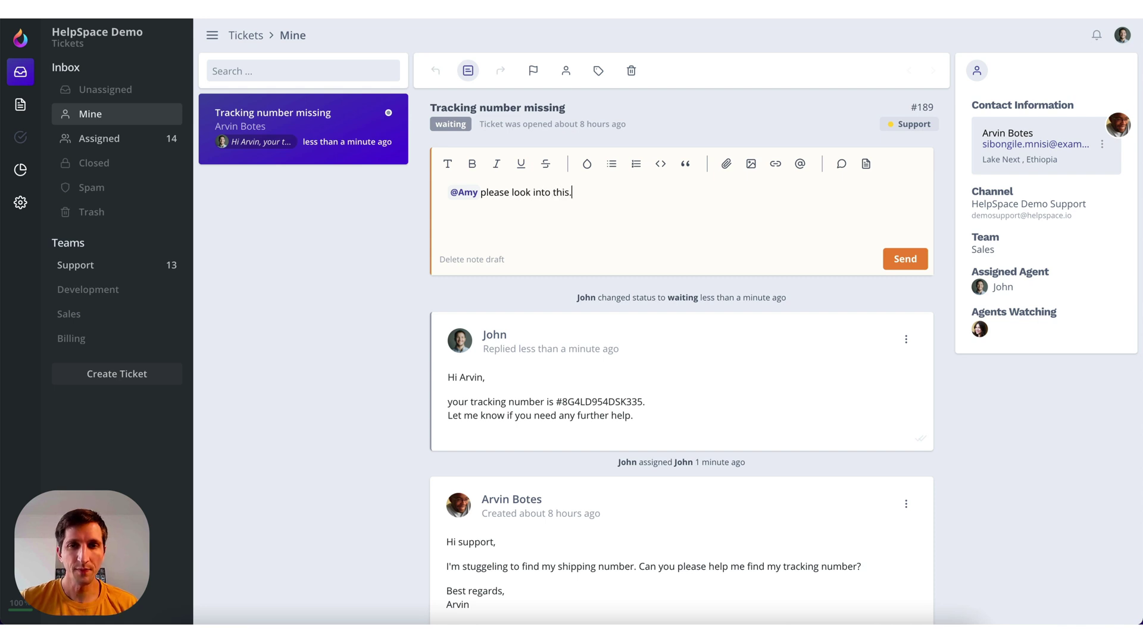
pyautogui.click(903, 259)
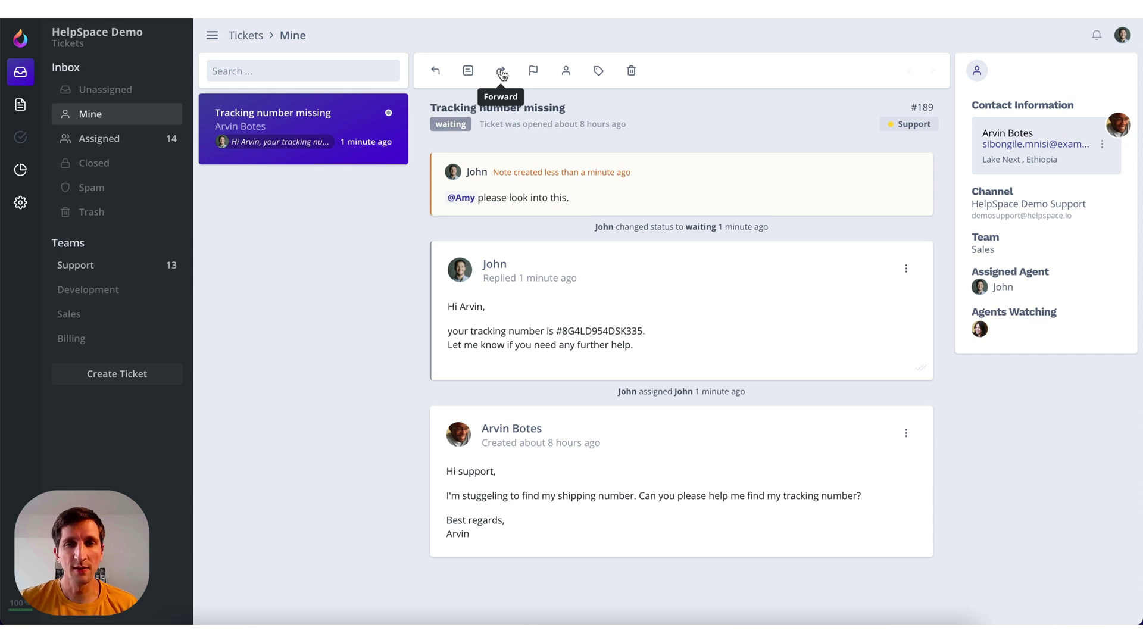
pyautogui.click(532, 72)
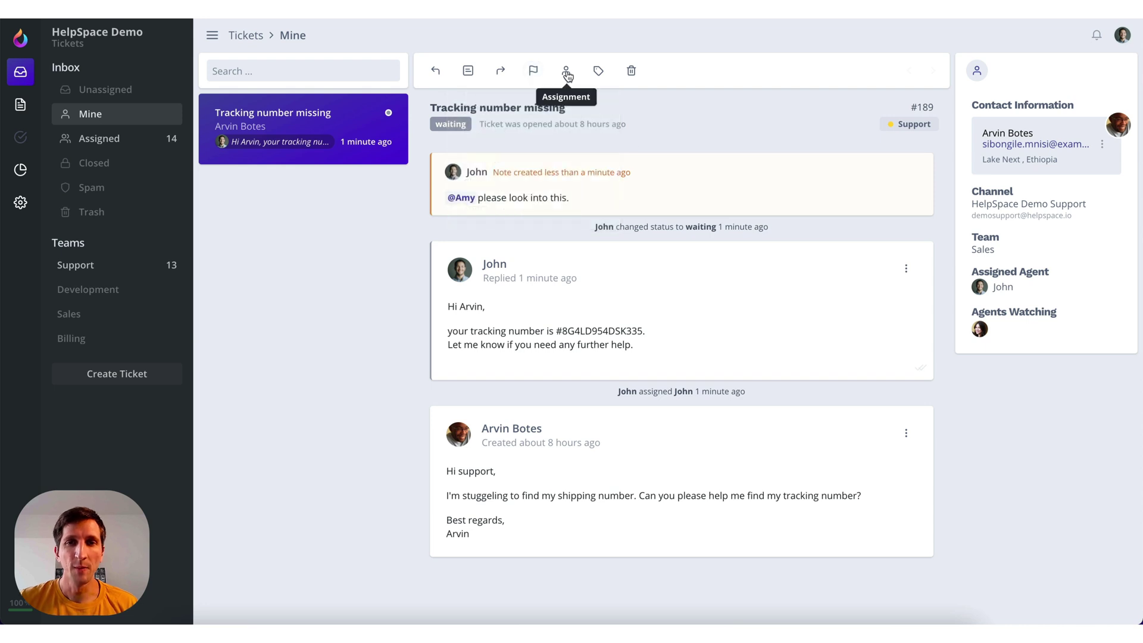
pyautogui.click(567, 74)
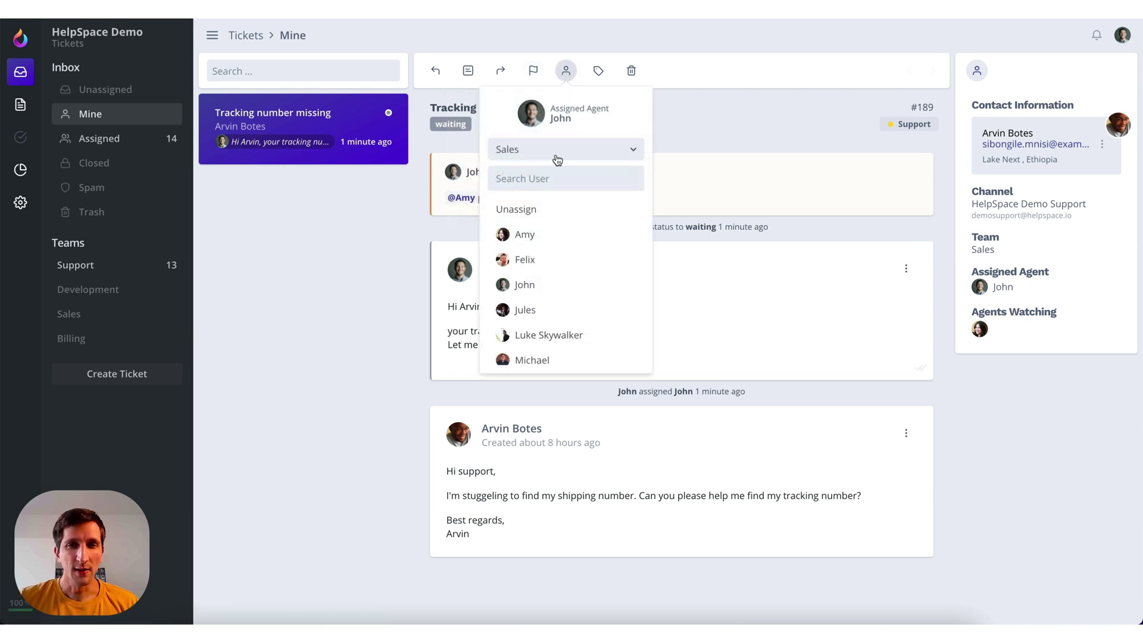
pyautogui.scroll(-1, 531, 252)
pyautogui.scroll(1, 530, 258)
pyautogui.click(547, 150)
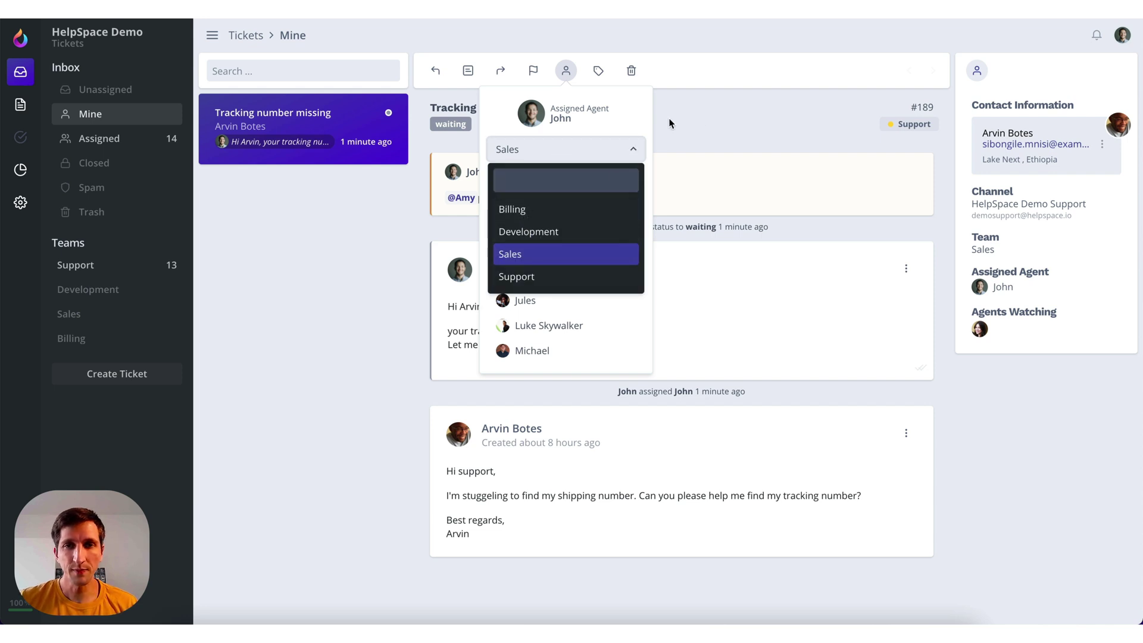
pyautogui.click(599, 133)
pyautogui.click(687, 121)
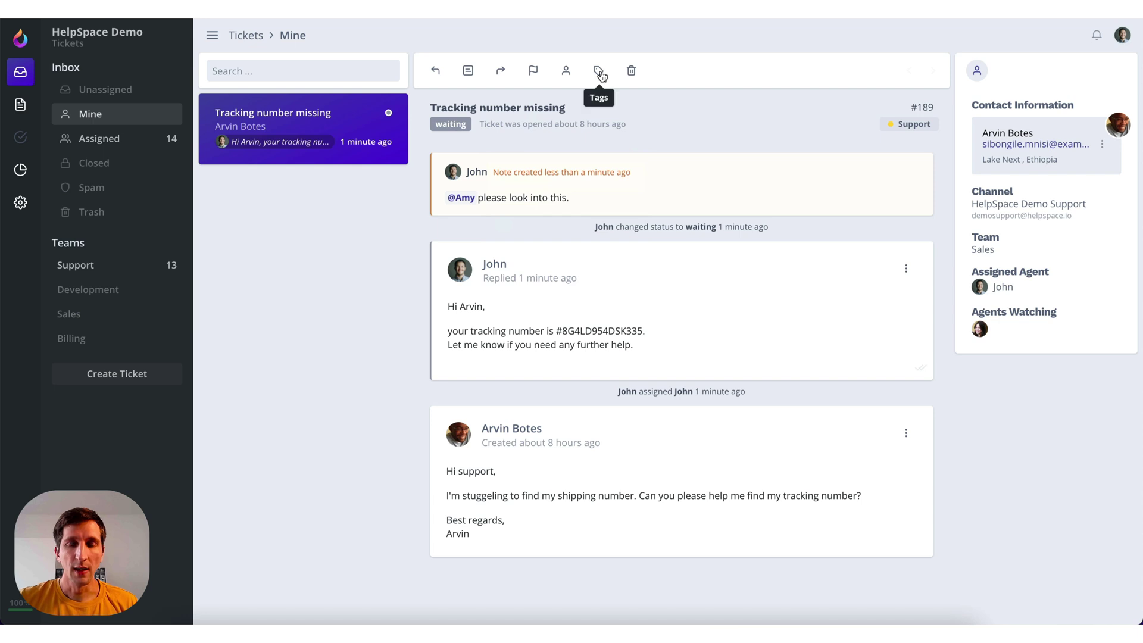
pyautogui.click(598, 71)
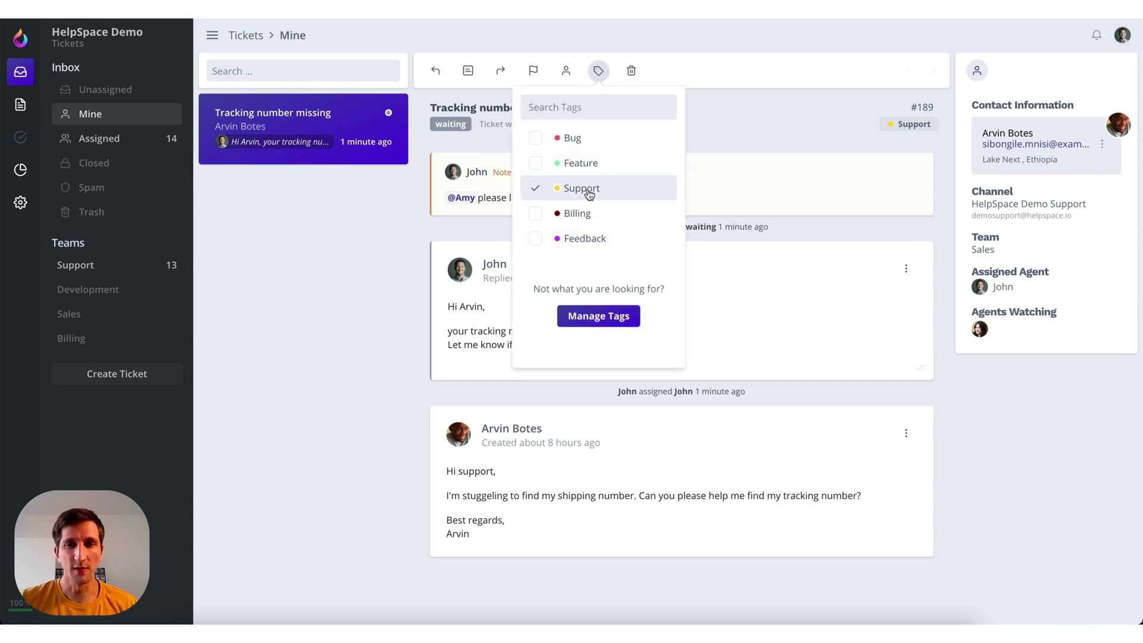
pyautogui.click(728, 126)
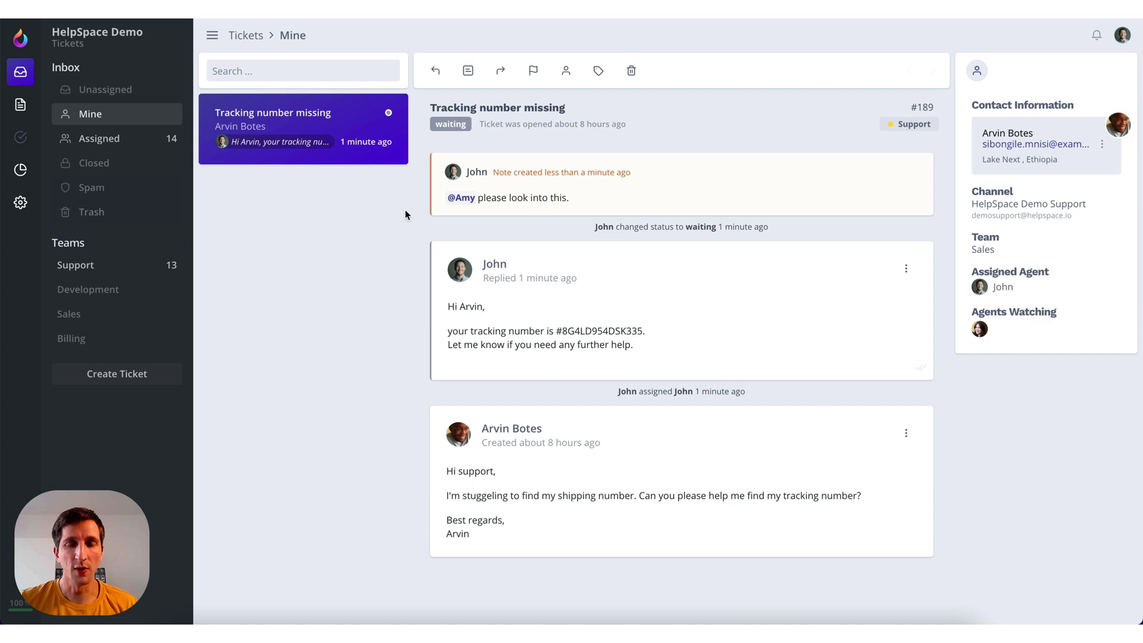
# Go to Docs and switch off the Support Center site's visibility
pyautogui.click(20, 105)
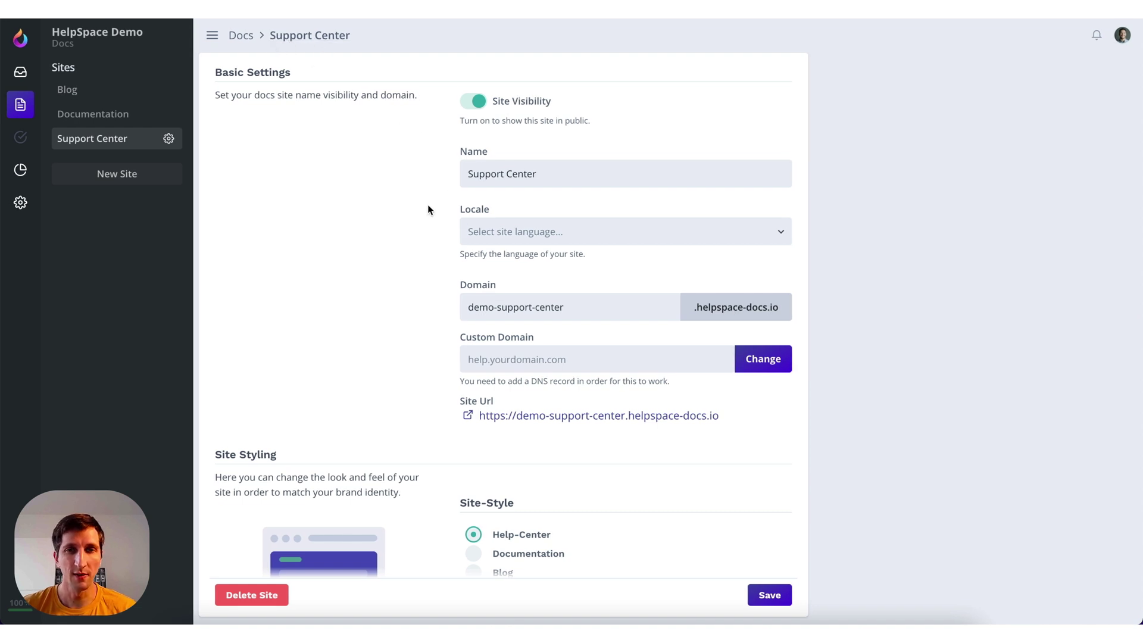
pyautogui.click(480, 106)
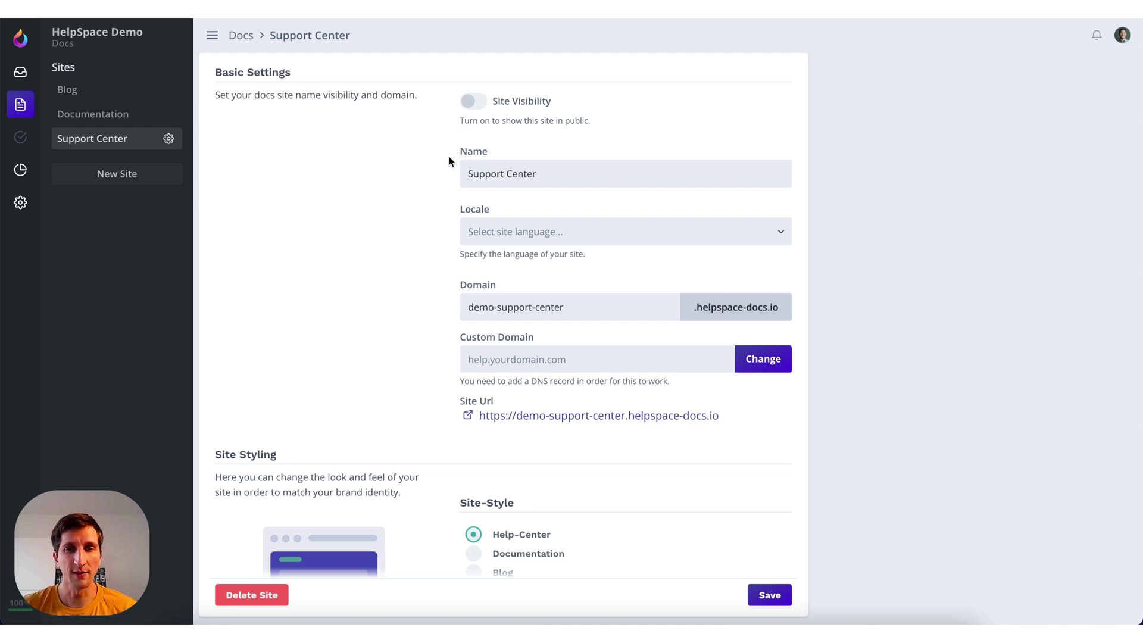
pyautogui.scroll(-3, 449, 156)
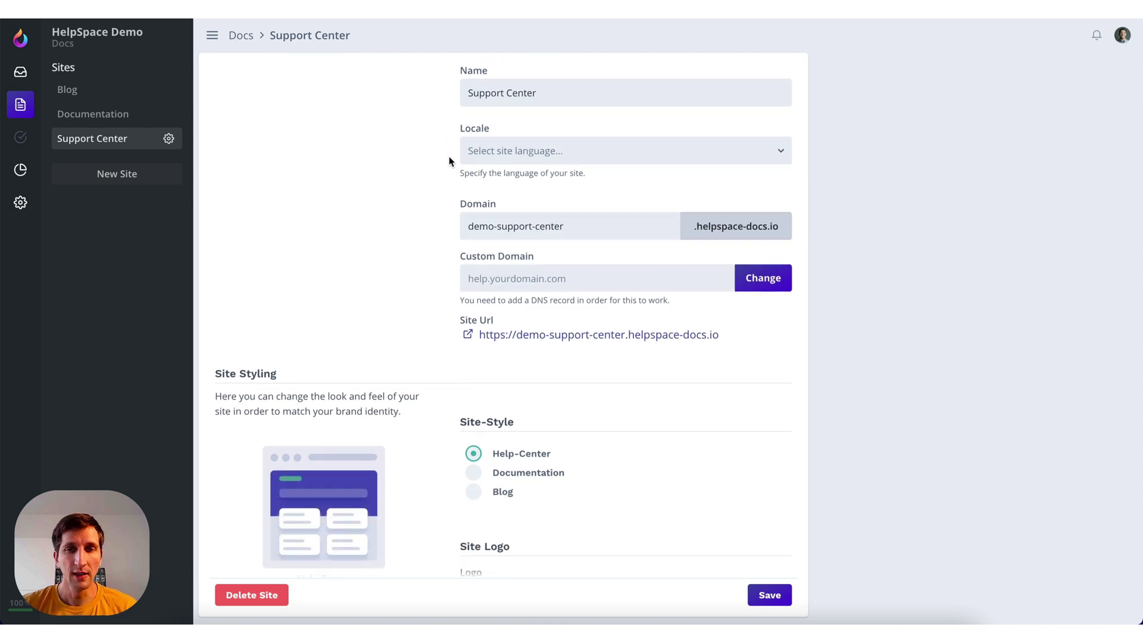
pyautogui.scroll(-3, 449, 156)
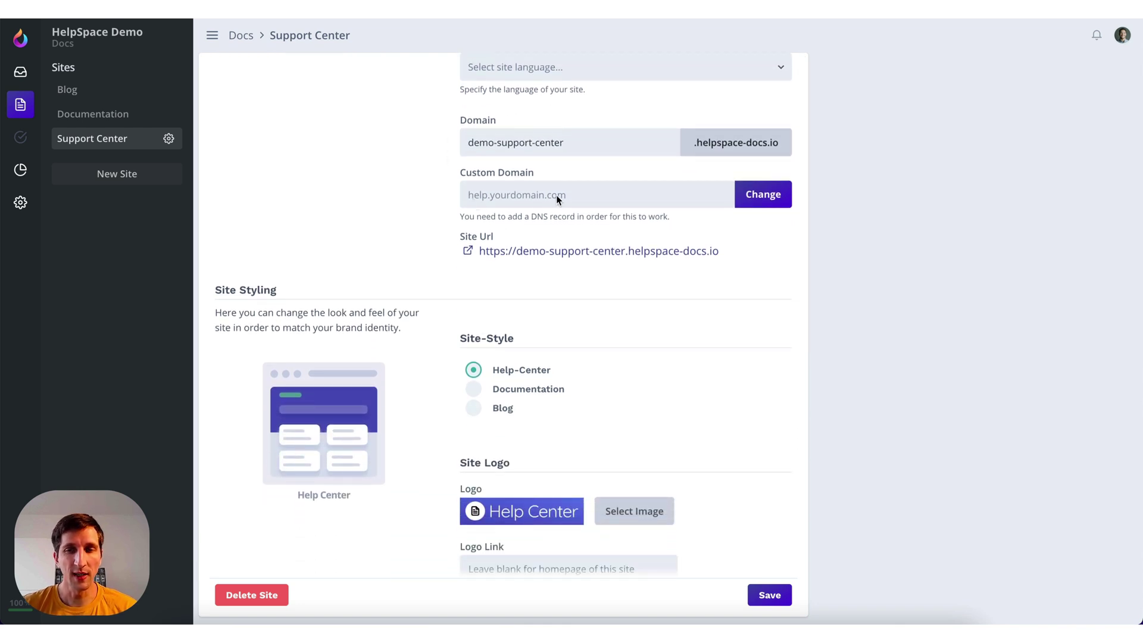
pyautogui.scroll(-6, 449, 252)
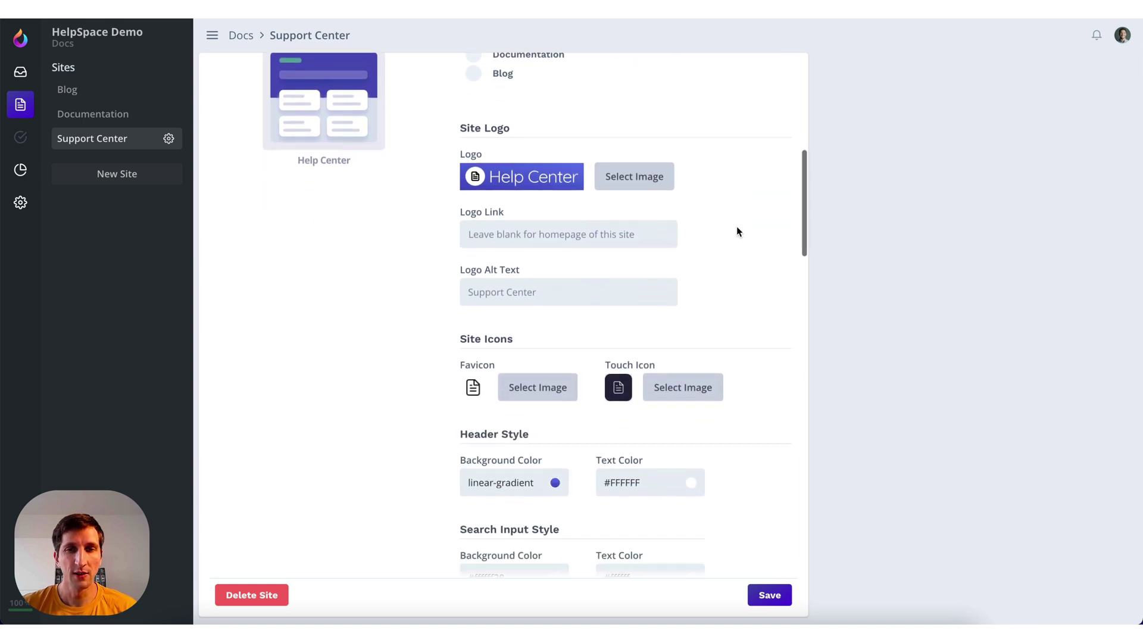
pyautogui.scroll(-3, 452, 225)
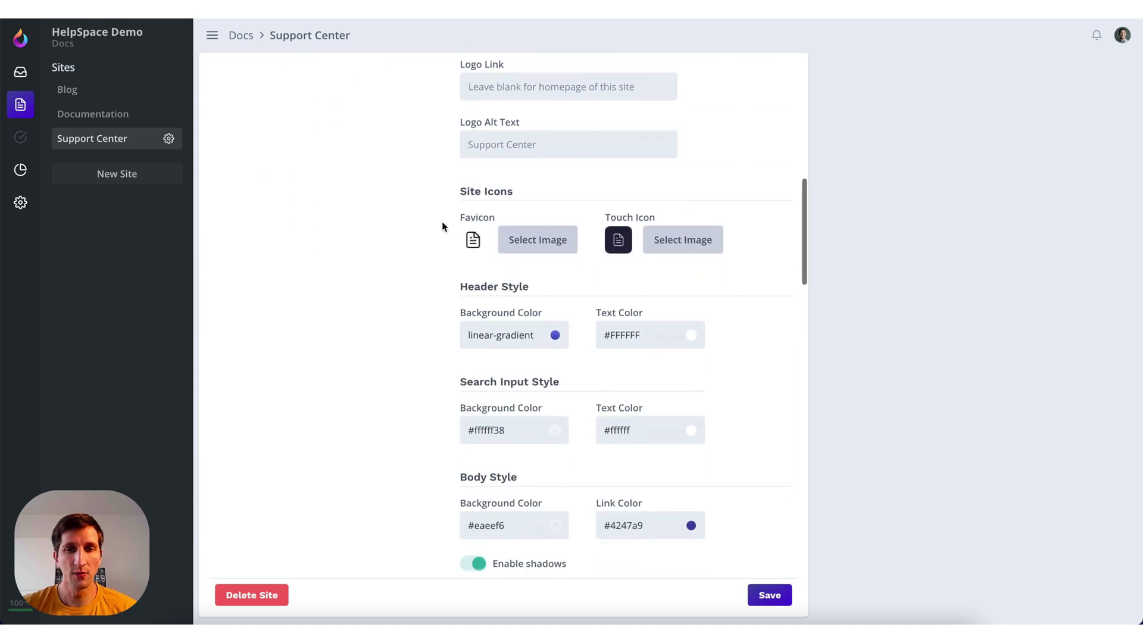
pyautogui.scroll(-3, 441, 235)
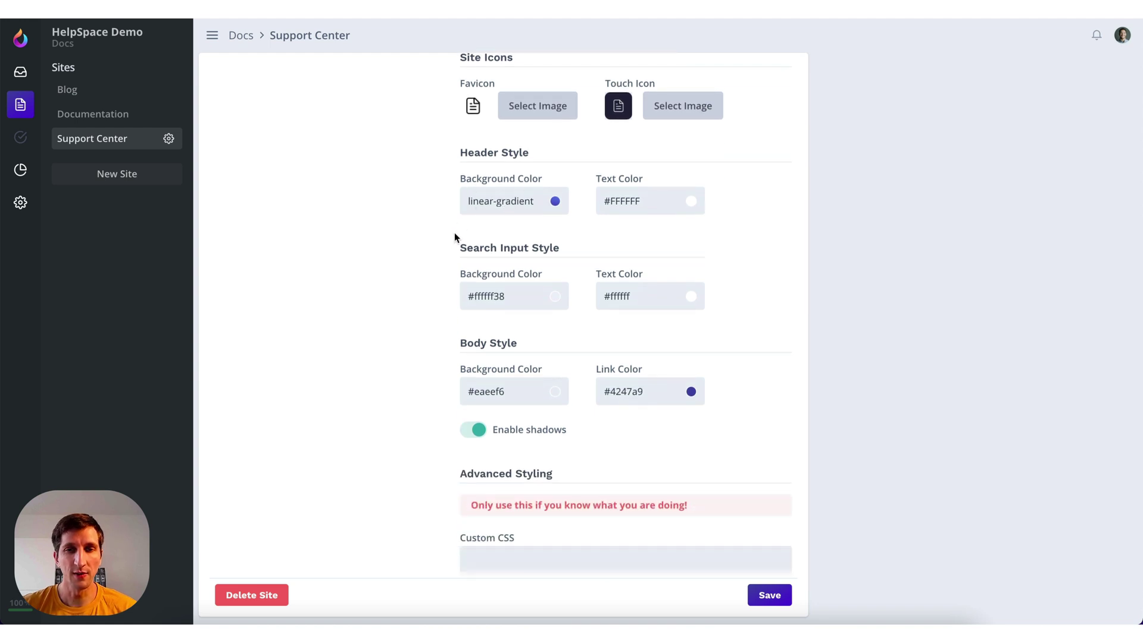
pyautogui.scroll(-2, 447, 235)
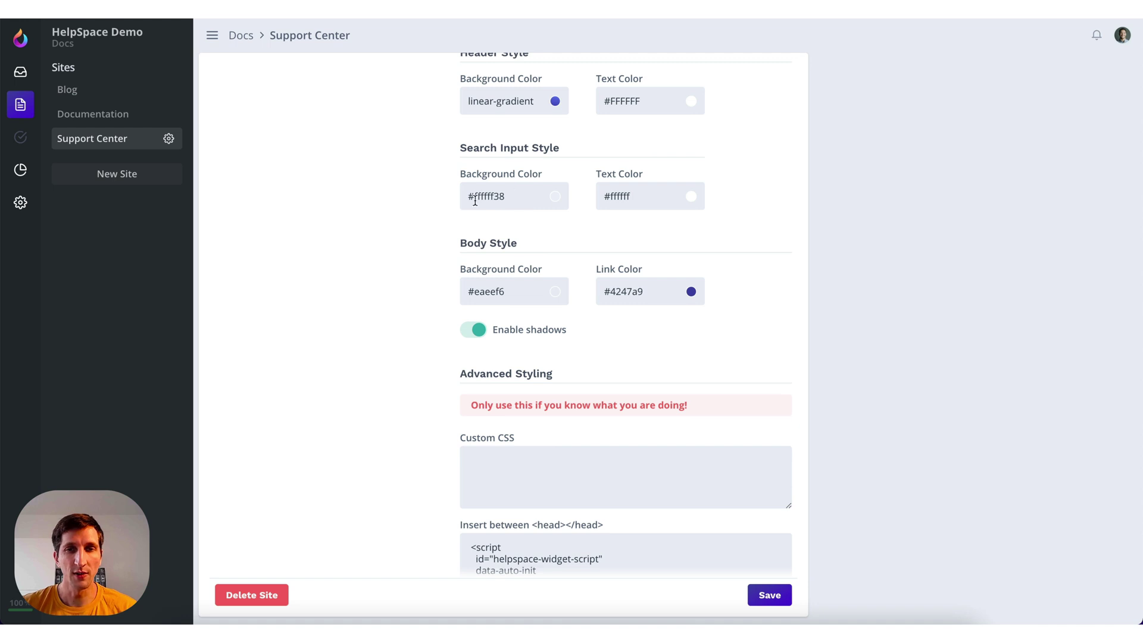
pyautogui.scroll(-2, 445, 223)
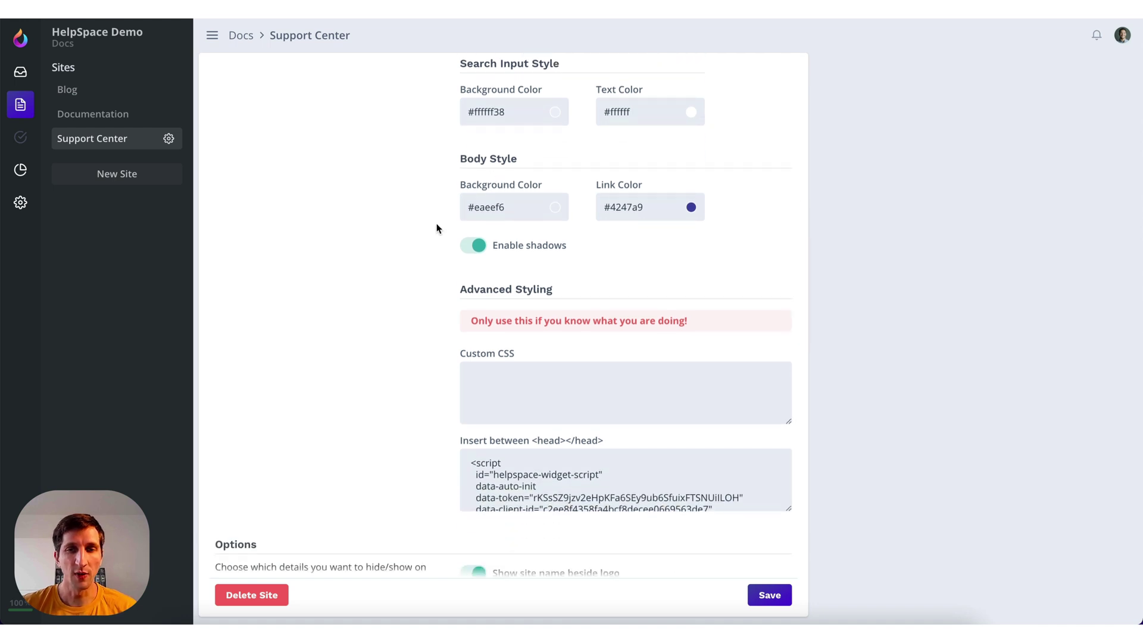
pyautogui.scroll(-3, 435, 228)
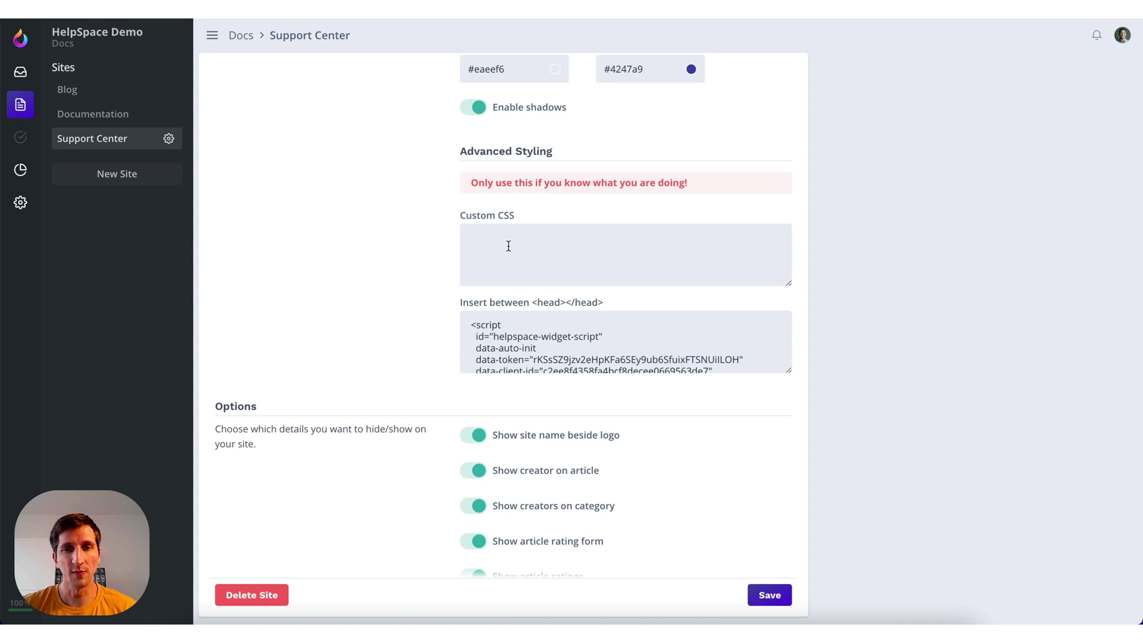
pyautogui.scroll(-2, 437, 241)
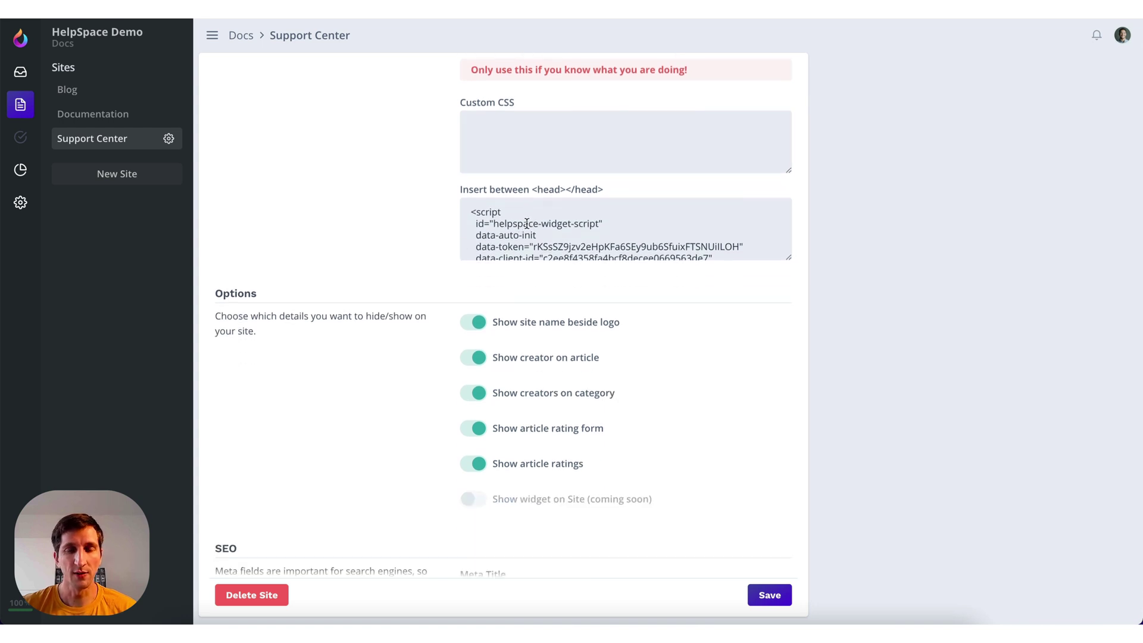
pyautogui.scroll(-1, 505, 218)
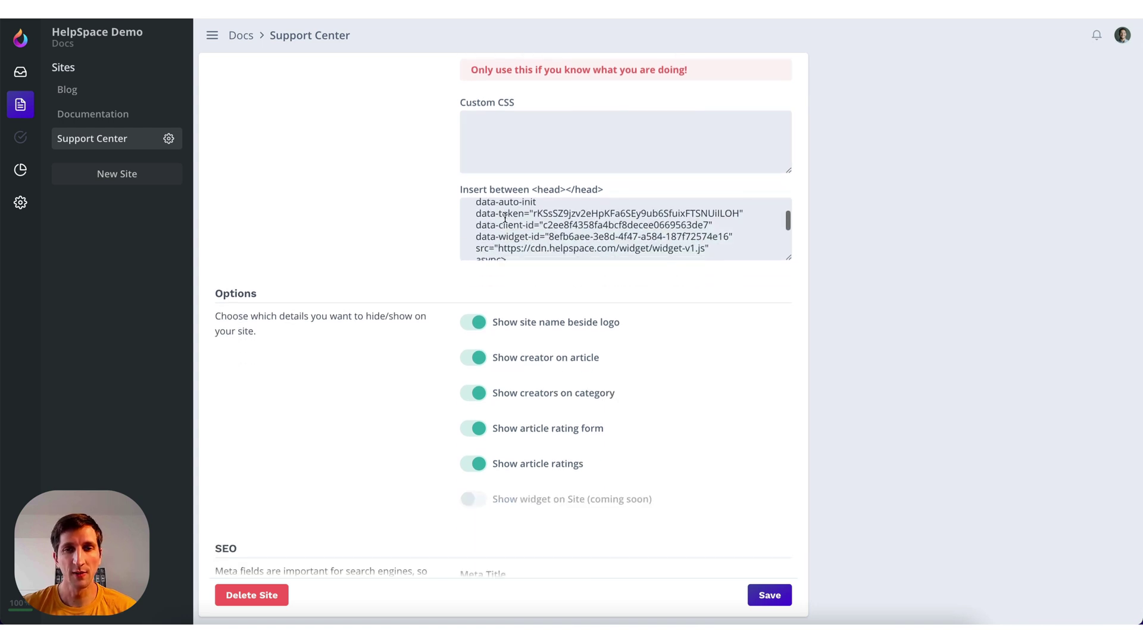
pyautogui.scroll(1, 505, 218)
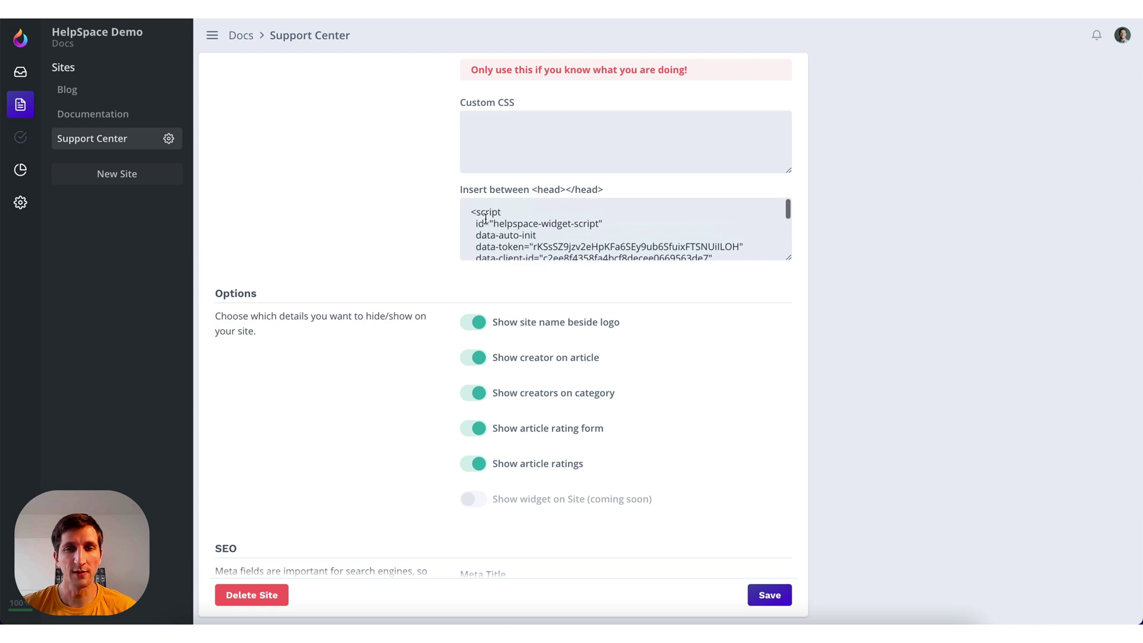
pyautogui.scroll(-4, 448, 221)
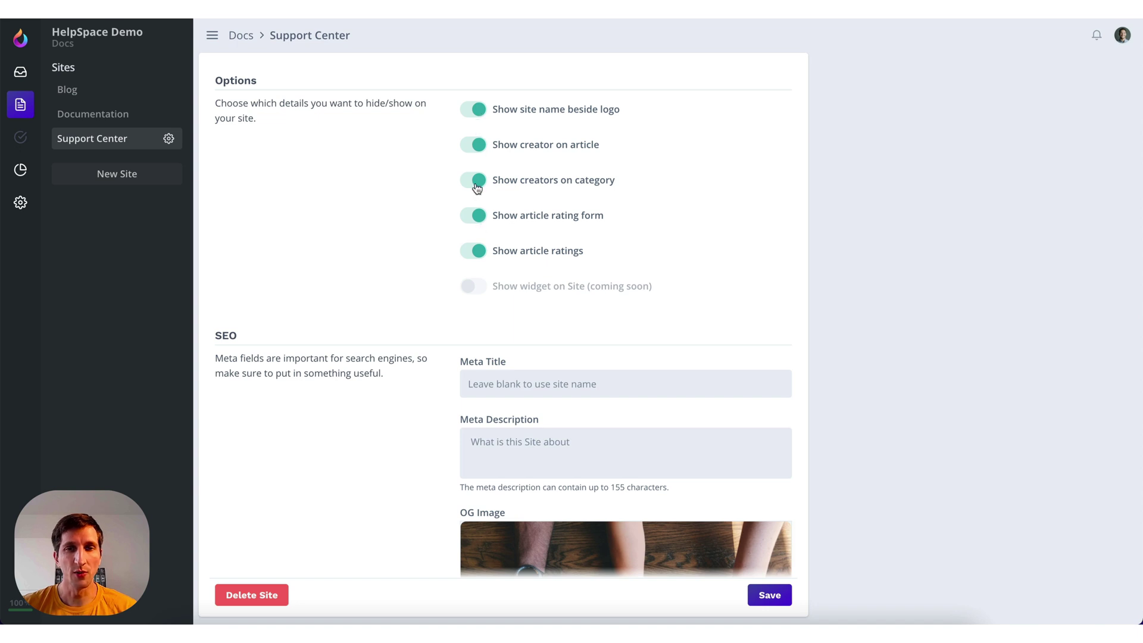
# Review the Support Center SEO, Menu On Top and Footer settings
pyautogui.scroll(-3, 446, 217)
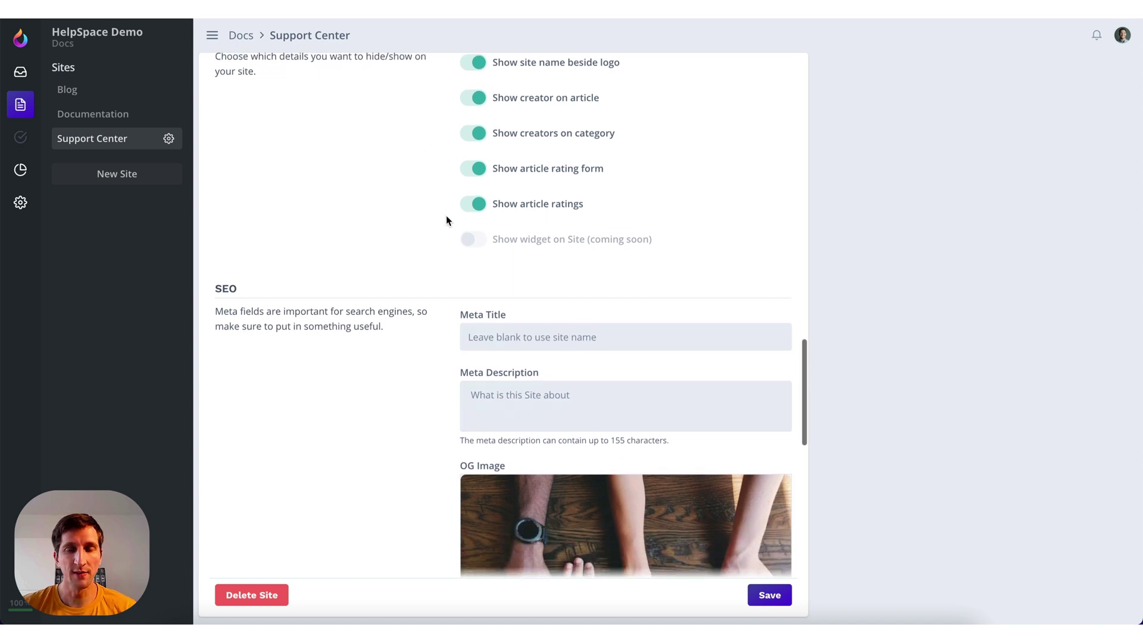
pyautogui.scroll(-3, 446, 219)
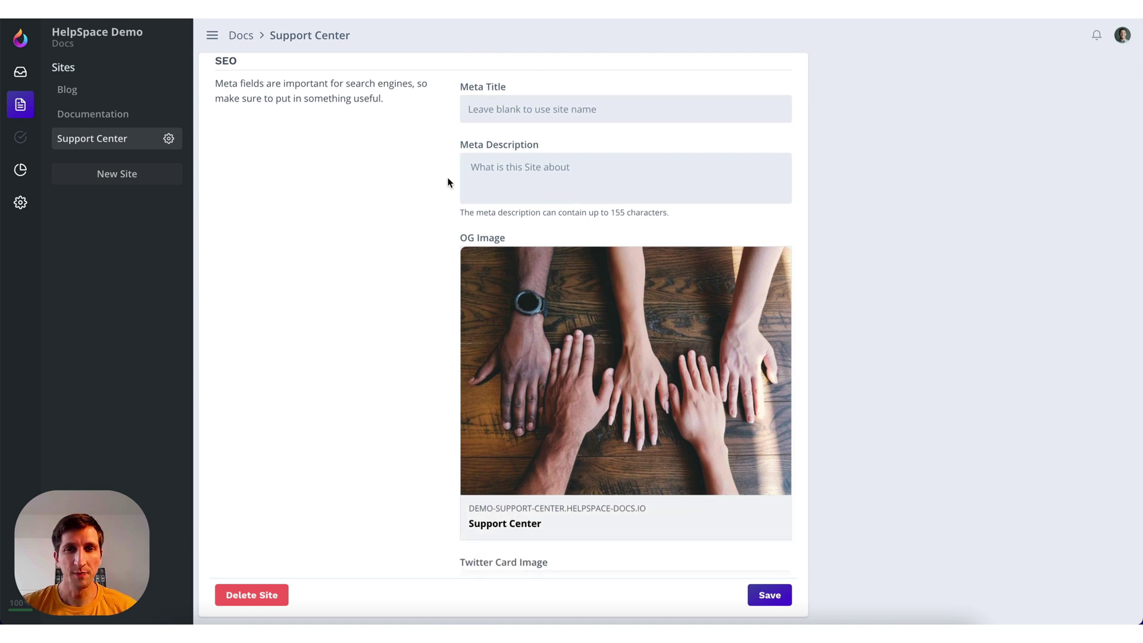
pyautogui.scroll(-6, 448, 182)
pyautogui.scroll(1, 448, 182)
pyautogui.scroll(1, 448, 182)
pyautogui.scroll(-4, 448, 182)
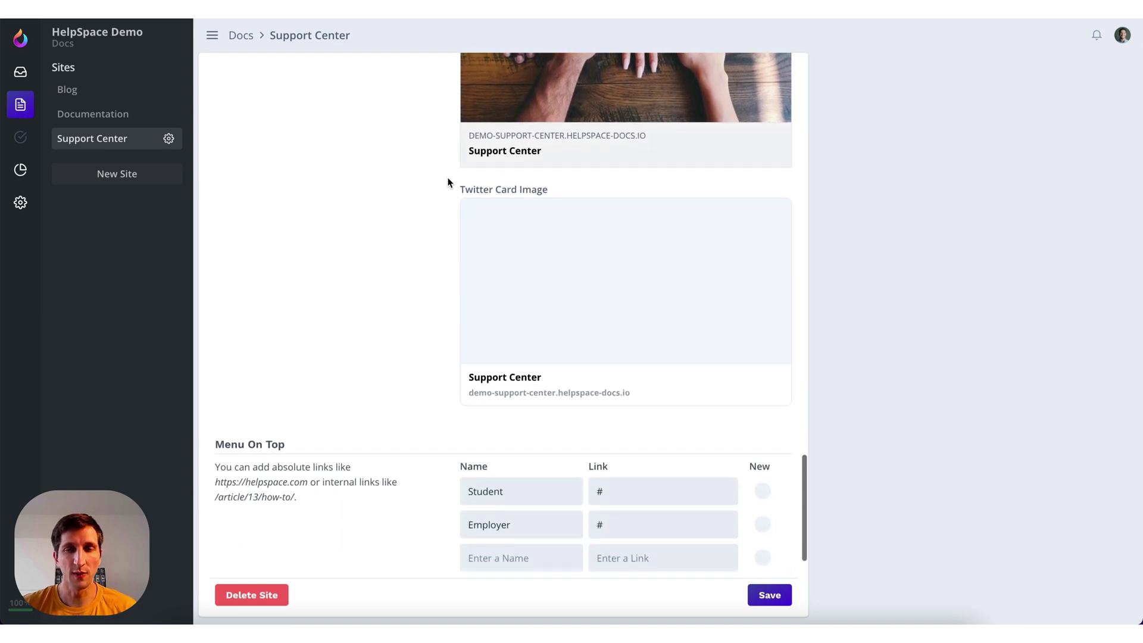
pyautogui.scroll(-3, 447, 182)
pyautogui.scroll(-2, 448, 183)
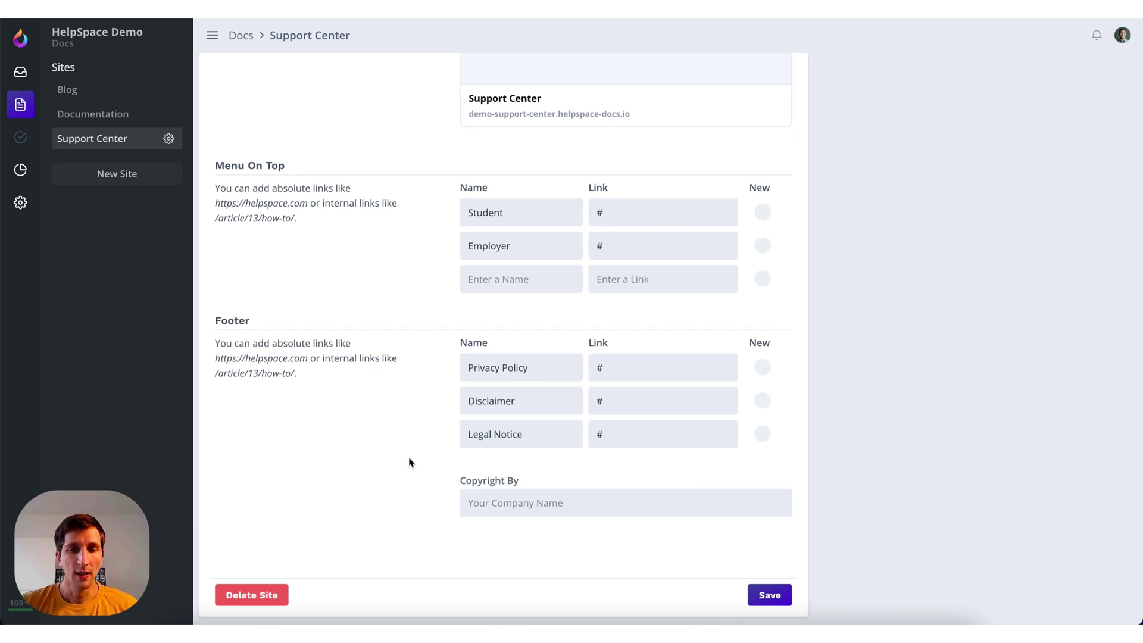
pyautogui.click(768, 597)
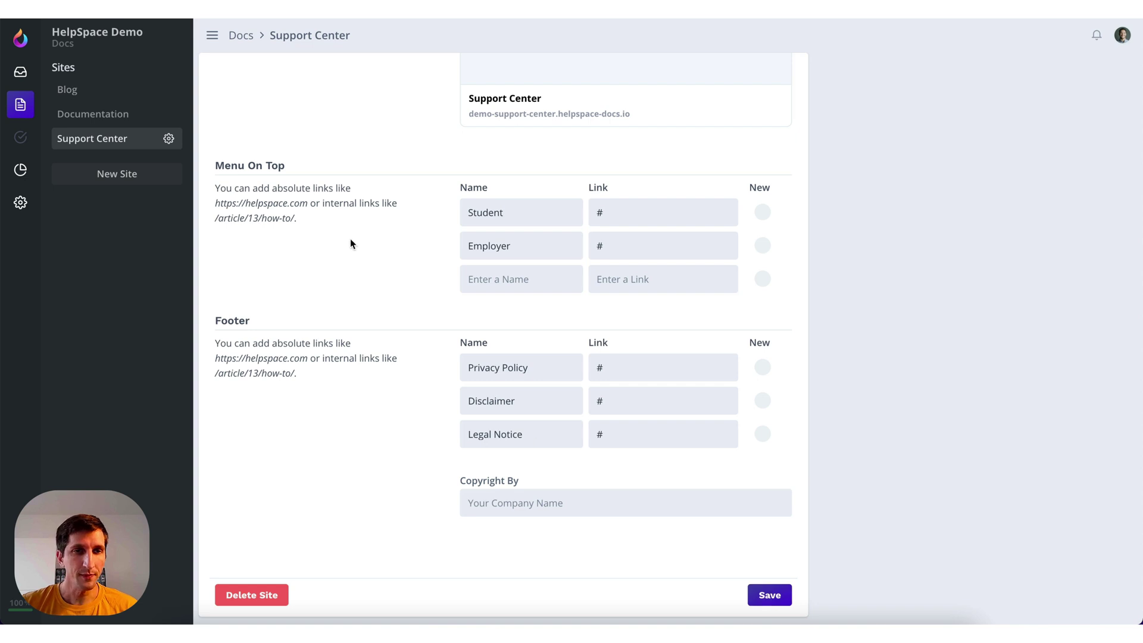
pyautogui.scroll(10, 350, 238)
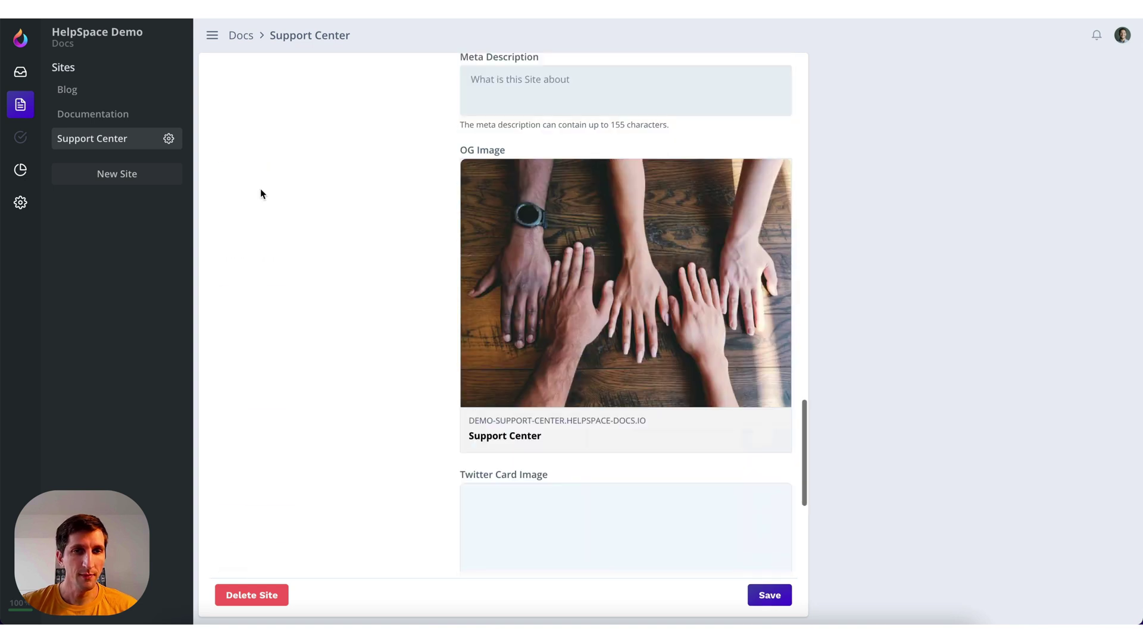
# Leave the site settings, paste the HelpSpace intro into Demo Article, and bold 'help desk'
pyautogui.click(138, 143)
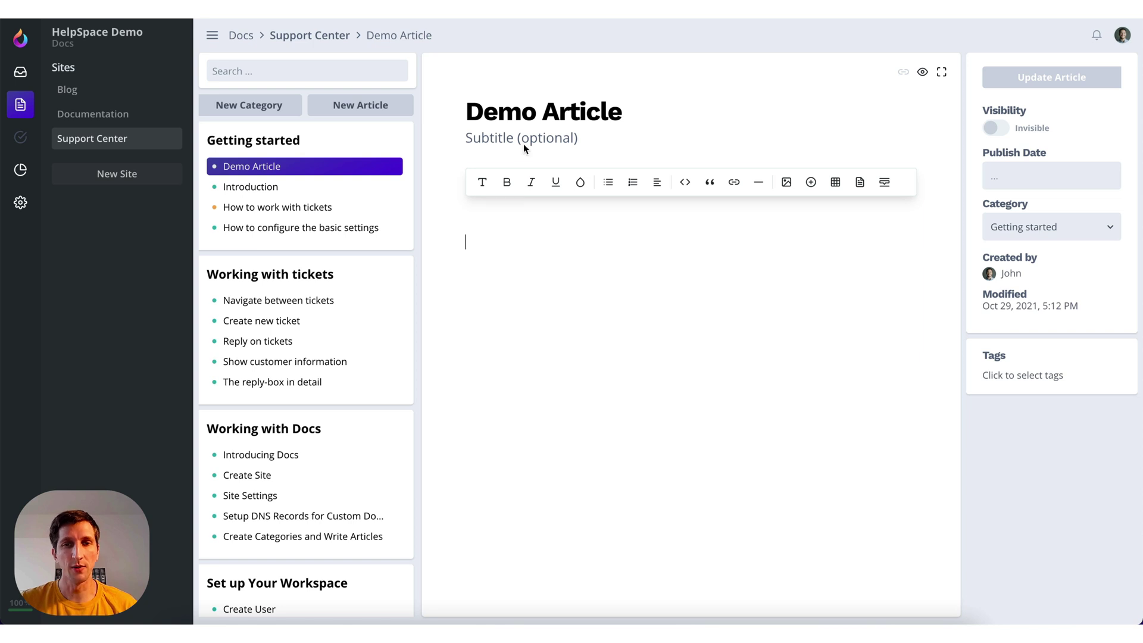
pyautogui.click(477, 243)
pyautogui.write('HelpSpace is a help desk app that is easy to use with a simple workflow. The onboarding is fast and simple.')
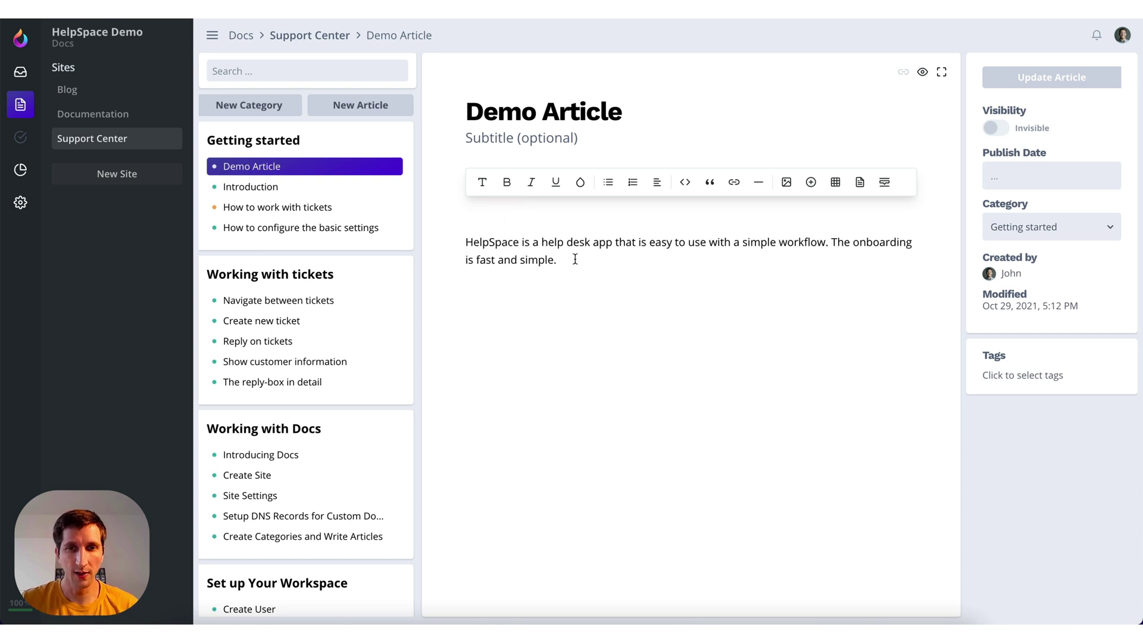
pyautogui.moveTo(541, 243); pyautogui.dragTo(594, 243)
pyautogui.click(509, 184)
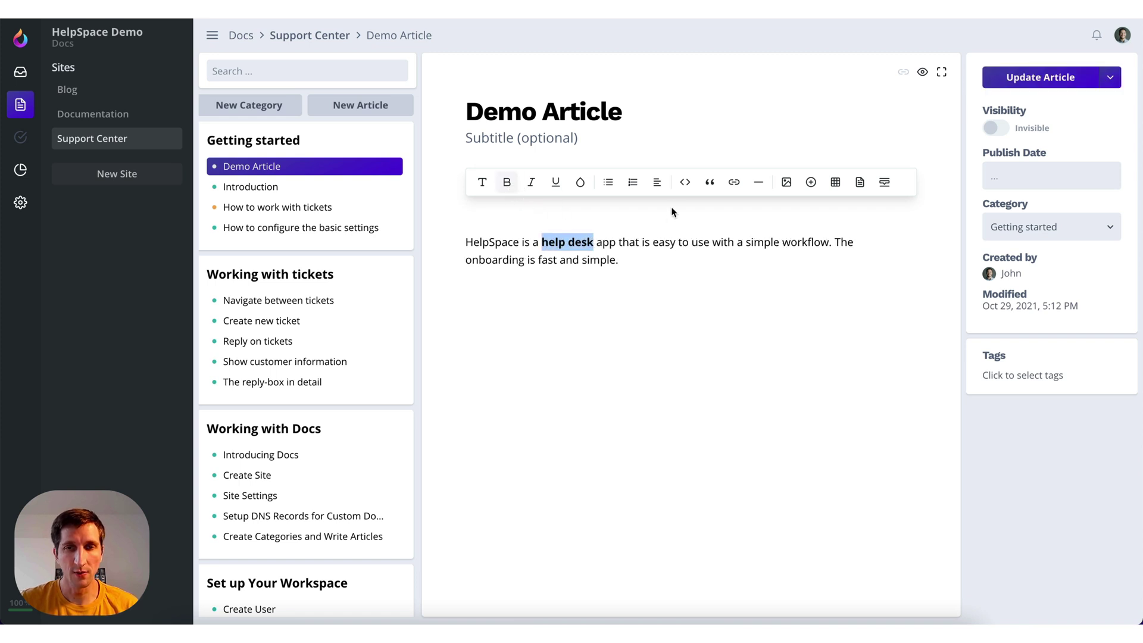
# Insert a horizontal rule between the intro and the 'The onboarding' sentence
pyautogui.doubleClick(663, 239)
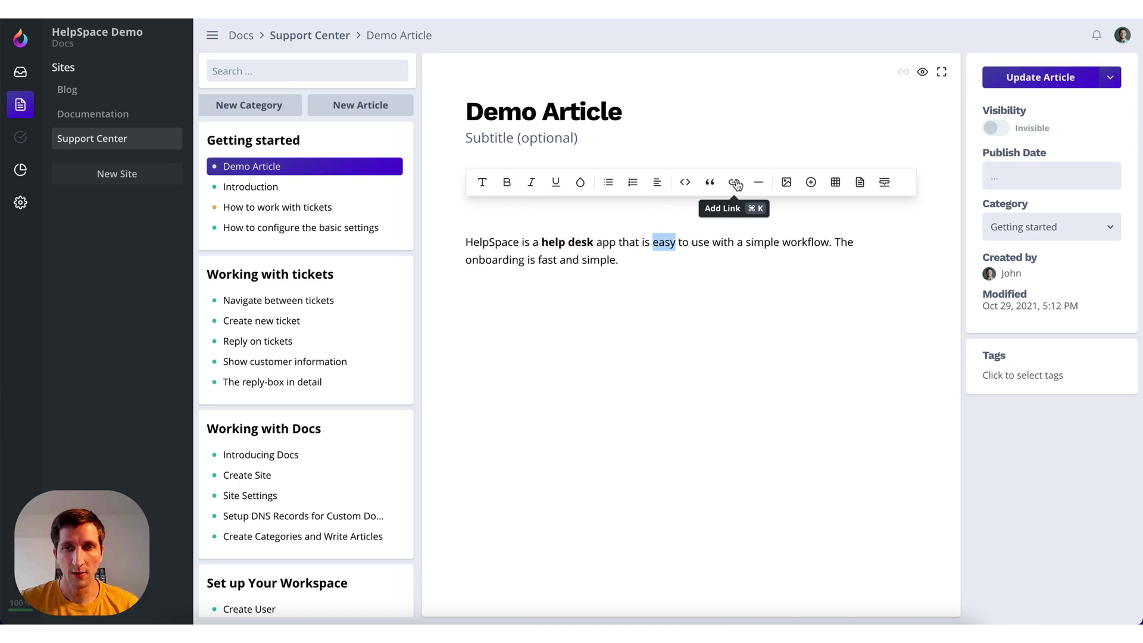
pyautogui.click(654, 244)
pyautogui.click(834, 243)
pyautogui.press('Return')
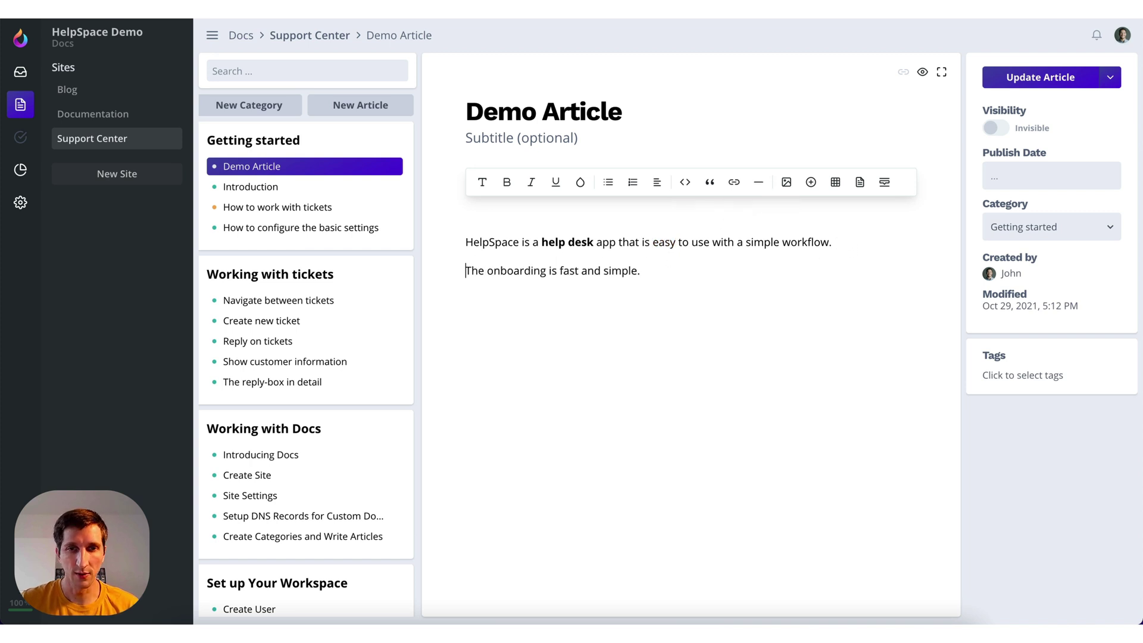
pyautogui.press('BackSpace')
pyautogui.press('Return')
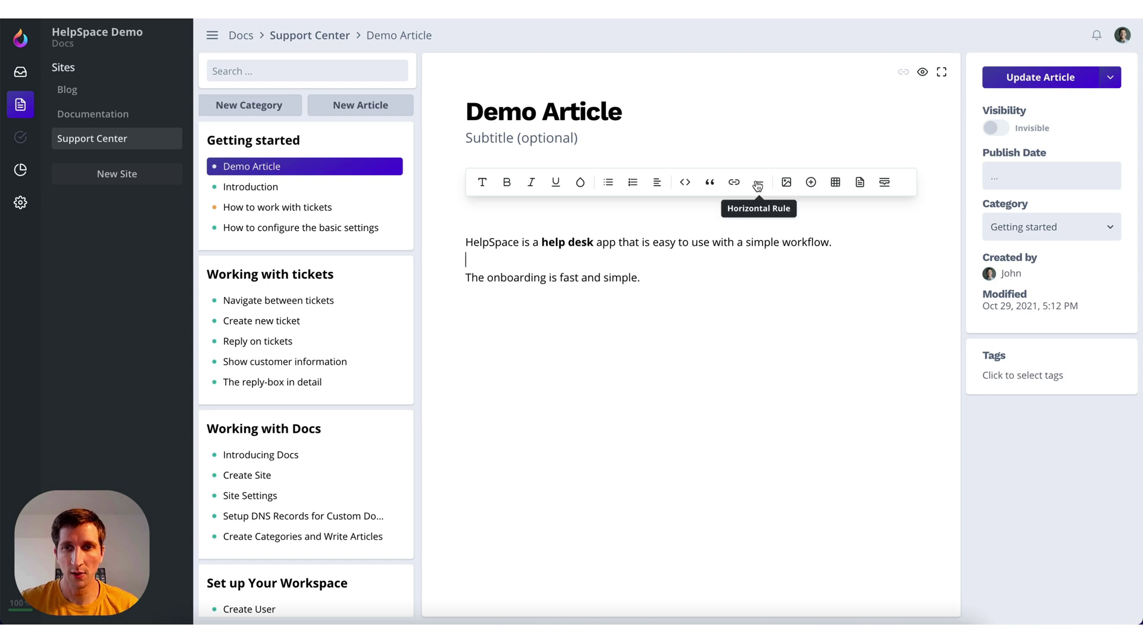
pyautogui.click(758, 182)
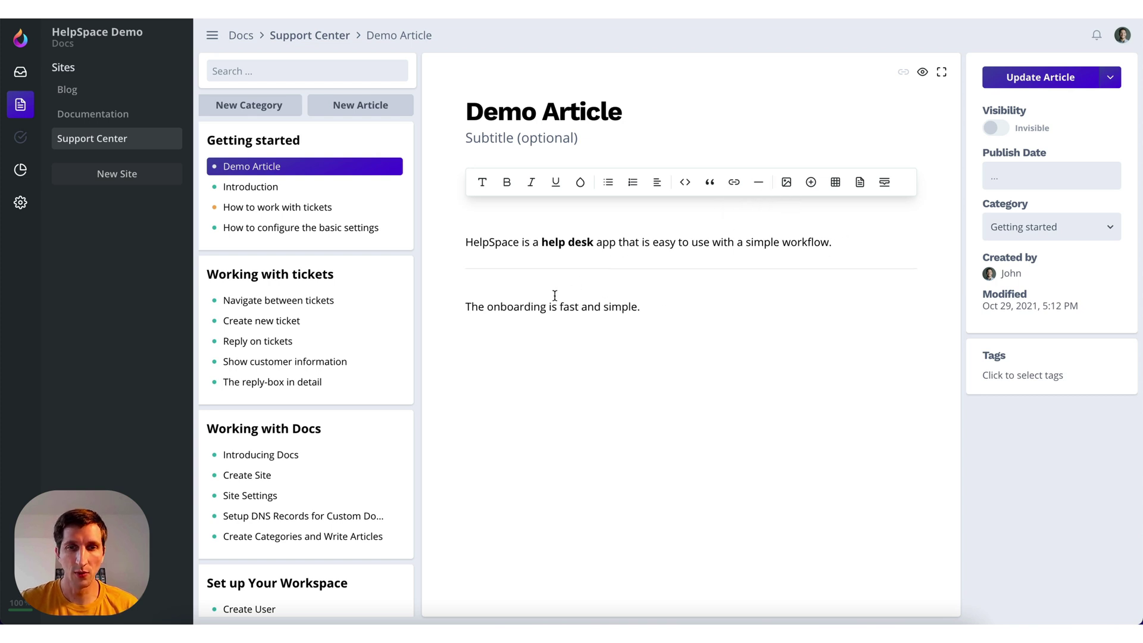
pyautogui.press('BackSpace')
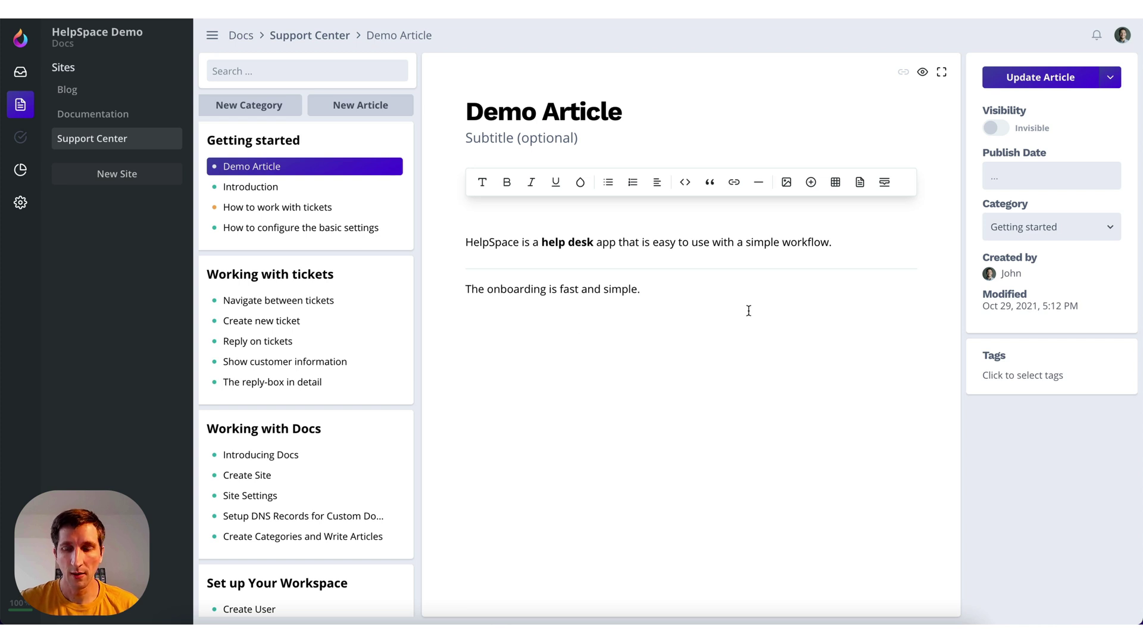
# Insert a table with a widened first column headed 'Test'
pyautogui.click(836, 182)
pyautogui.moveTo(616, 372); pyautogui.dragTo(652, 373)
pyautogui.write('Test')
pyautogui.click(552, 379)
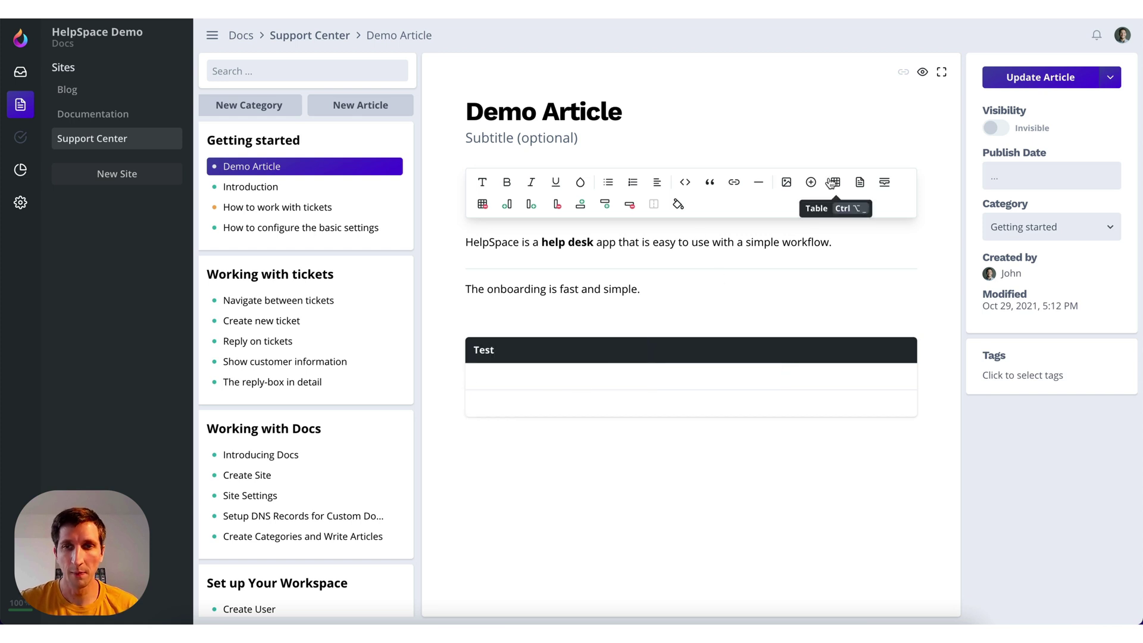
pyautogui.click(703, 470)
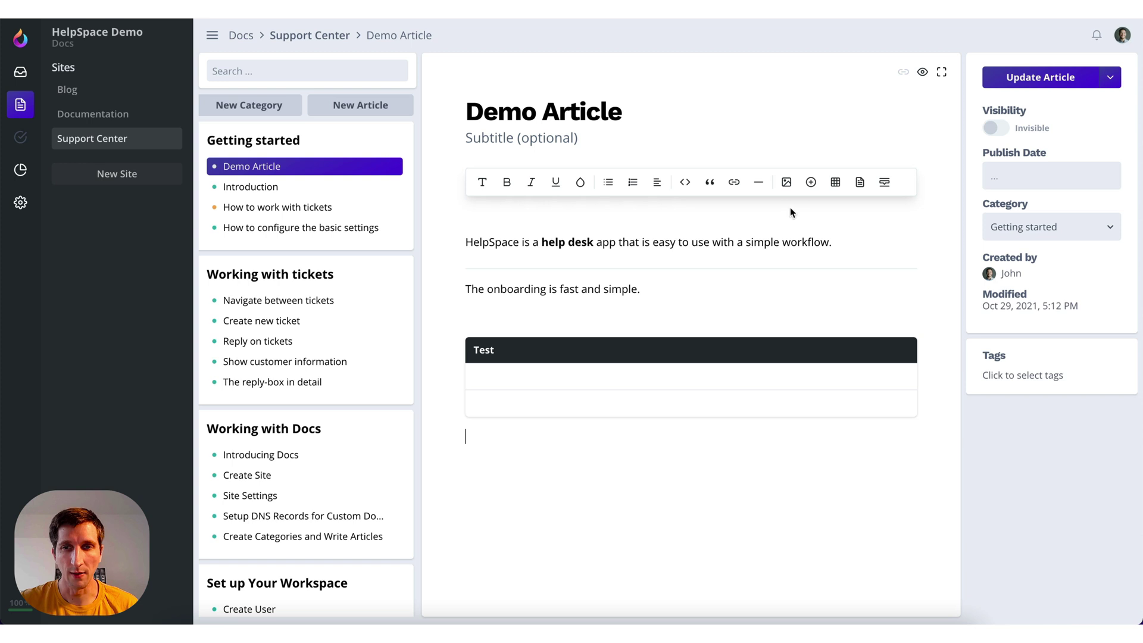
# Add an HTML embed <div style="background:#444">Hello</div> and hide its source
pyautogui.click(811, 183)
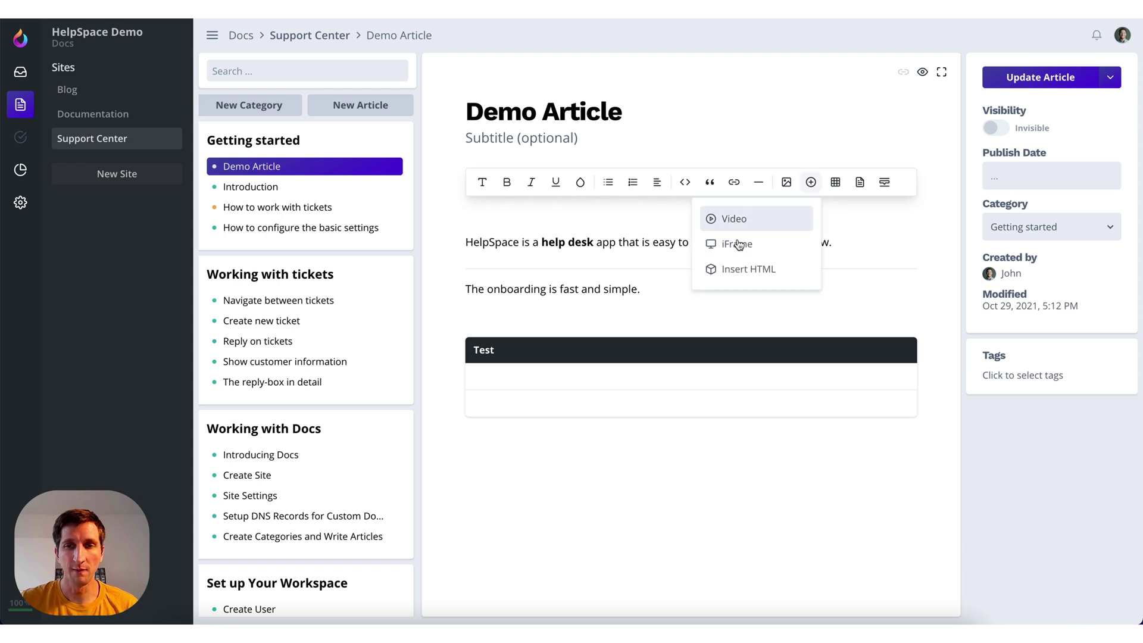
pyautogui.click(737, 274)
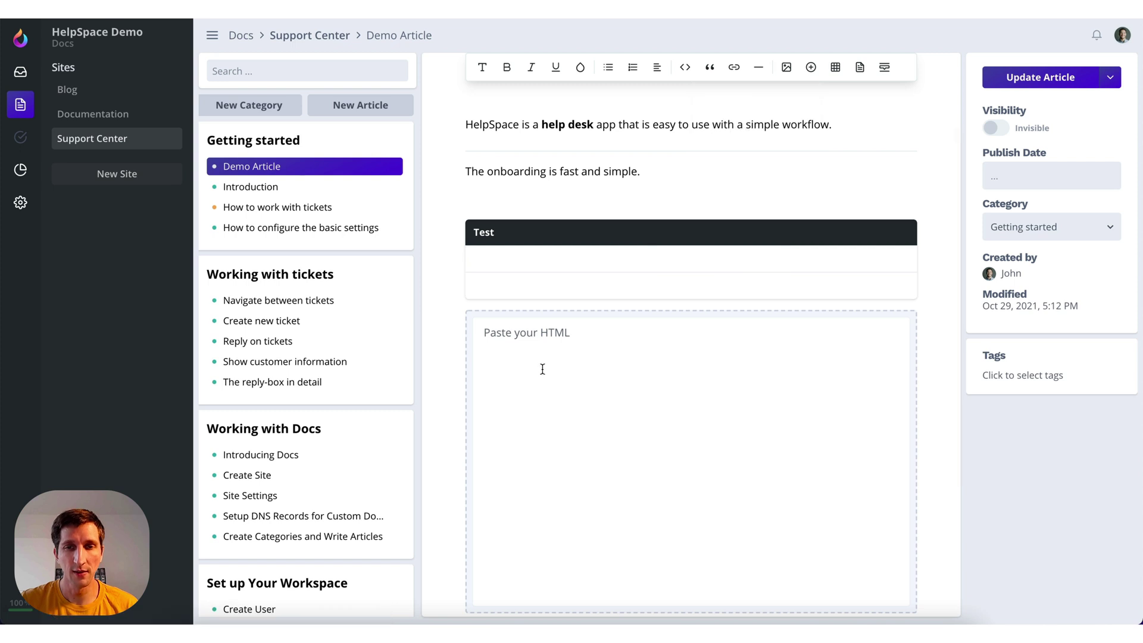
pyautogui.click(542, 369)
pyautogui.write('<div></div>')
pyautogui.press('Left')
pyautogui.press('Left')
pyautogui.press('Left')
pyautogui.press('Left')
pyautogui.press('Left')
pyautogui.press('Left')
pyautogui.write('Hello')
pyautogui.press('Left')
pyautogui.press('Left')
pyautogui.press('Left')
pyautogui.press('Left')
pyautogui.press('Left')
pyautogui.press('Left')
pyautogui.write('style="background:#444"')
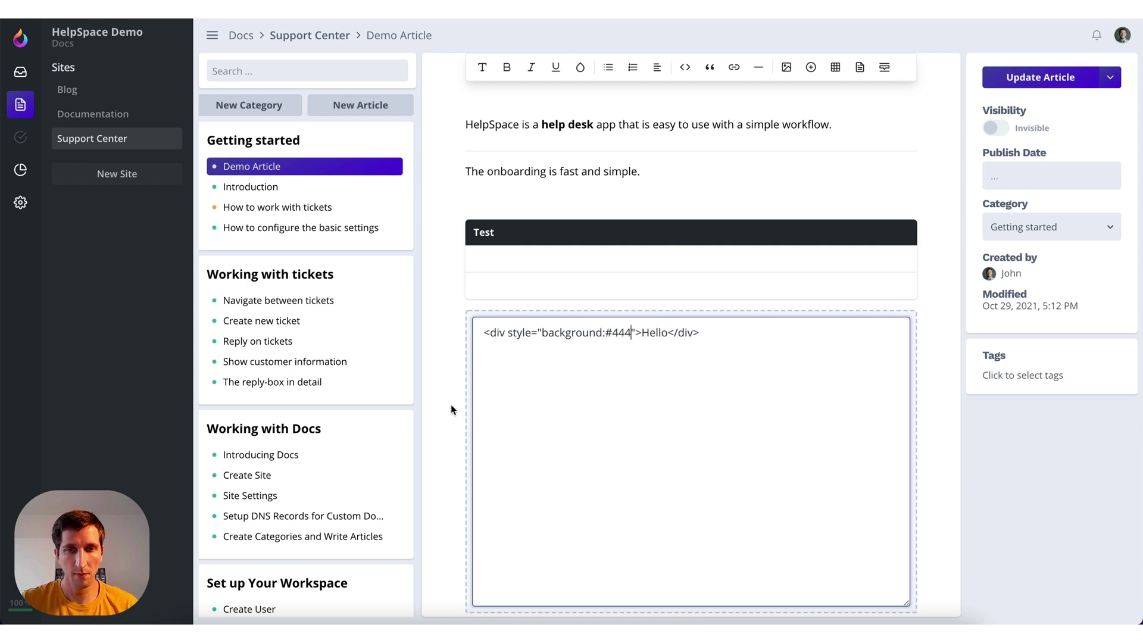
pyautogui.click(450, 398)
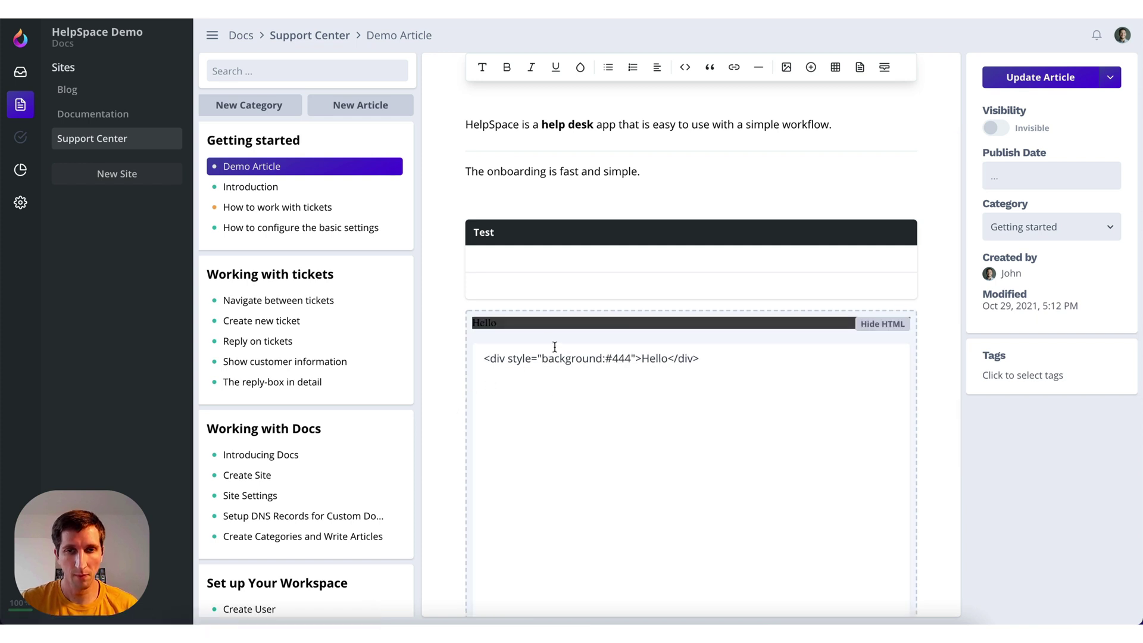
pyautogui.click(874, 325)
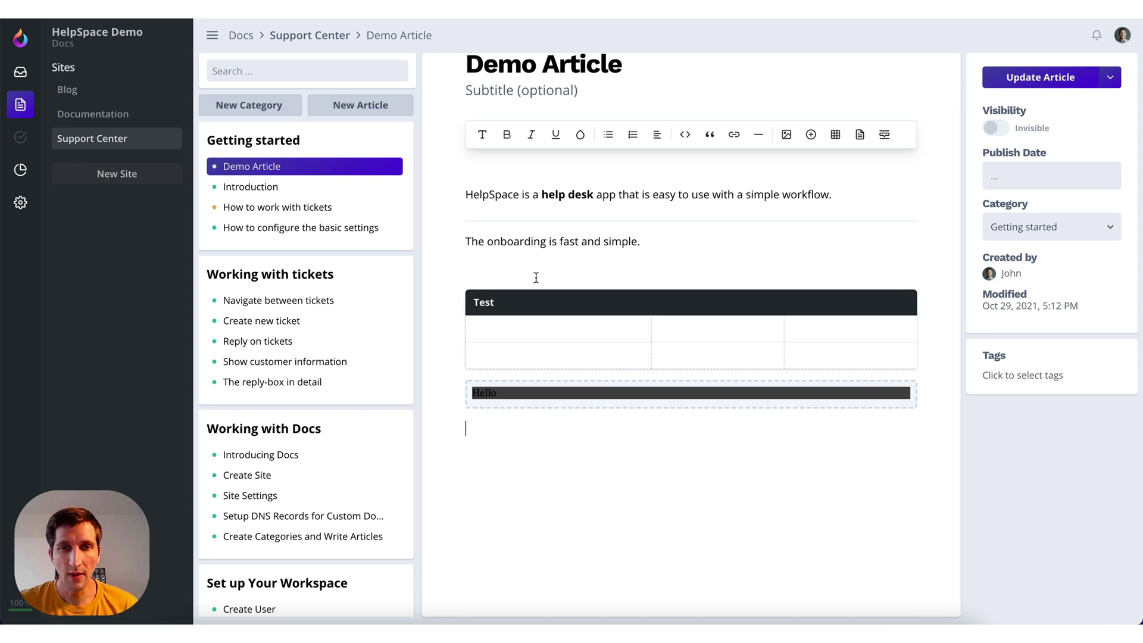
# Screenshot the Getting started card and paste it below the Hello block
pyautogui.moveTo(518, 400)
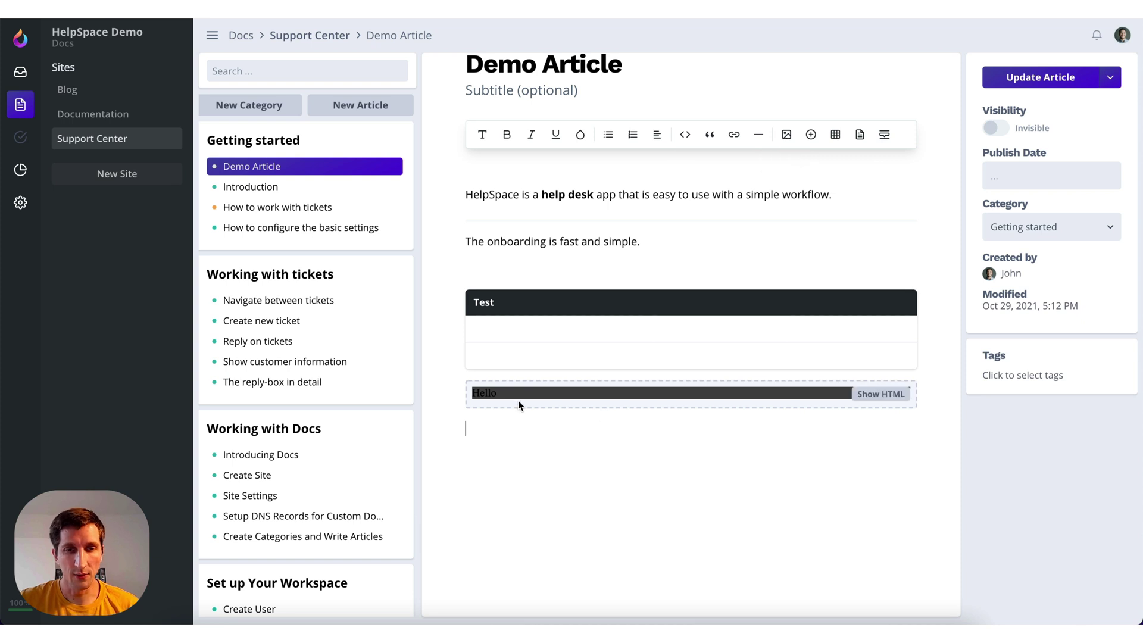
pyautogui.press('super+shift+4')
pyautogui.moveTo(199, 121)
pyautogui.mouseDown()
pyautogui.moveTo(430, 267)
pyautogui.moveTo(414, 253)
pyautogui.moveTo(423, 255)
pyautogui.mouseUp()
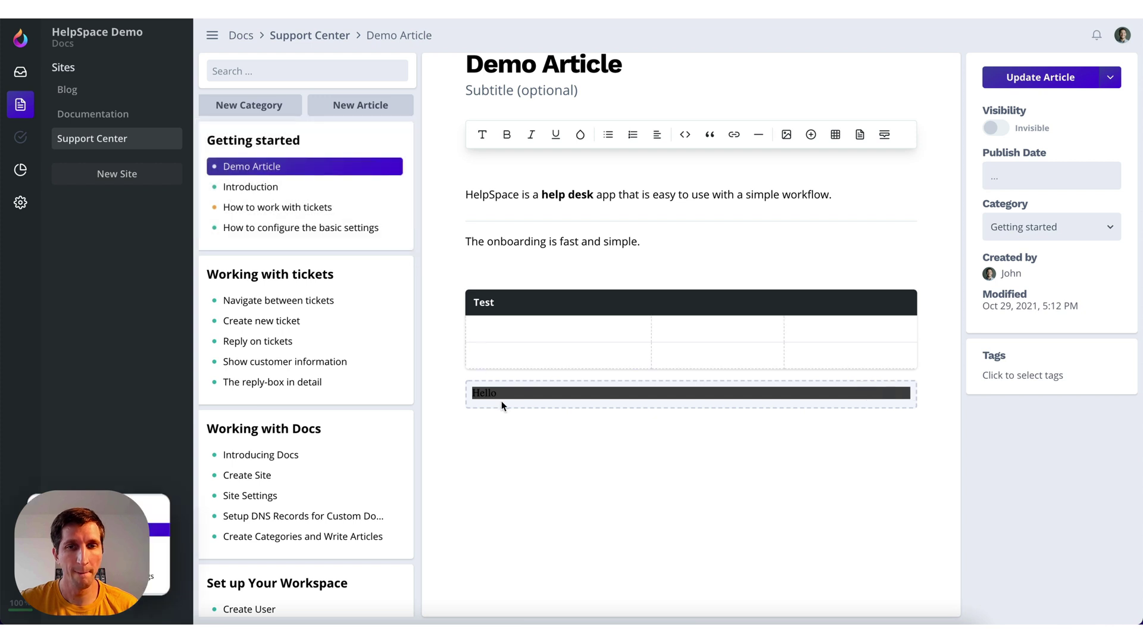
pyautogui.click(512, 444)
pyautogui.press('super+v')
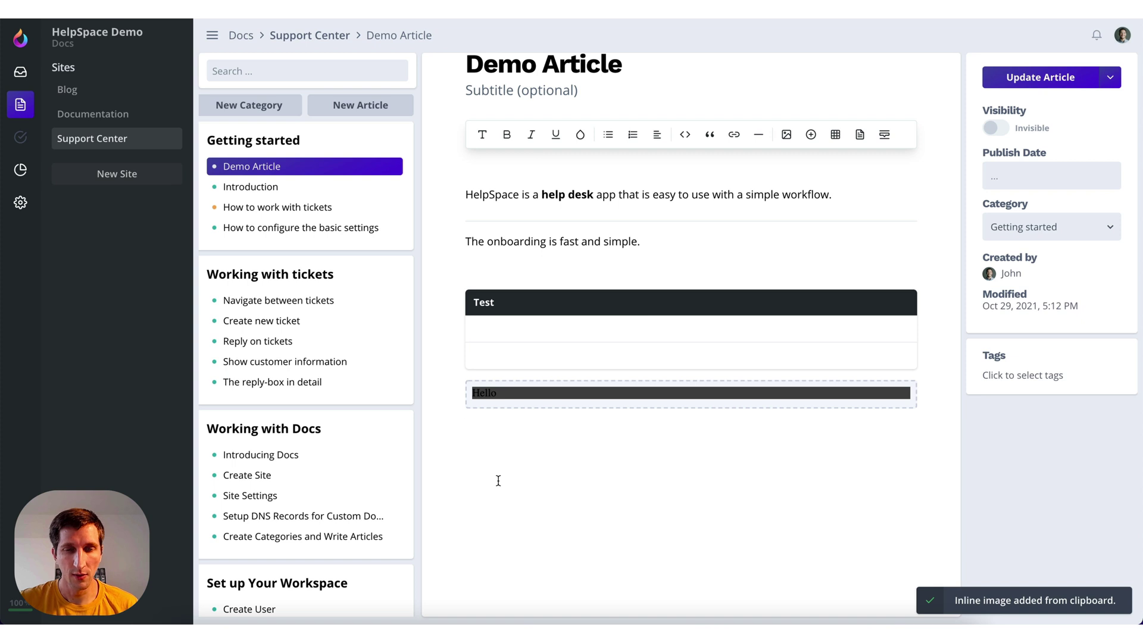
pyautogui.scroll(-5, 570, 460)
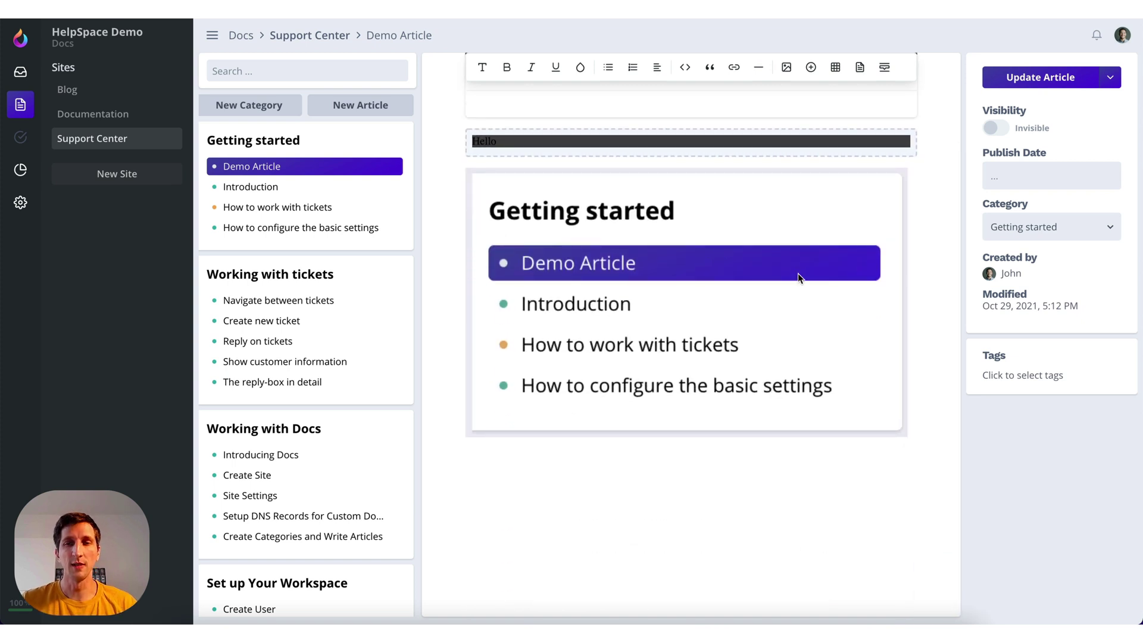
pyautogui.scroll(6, 797, 285)
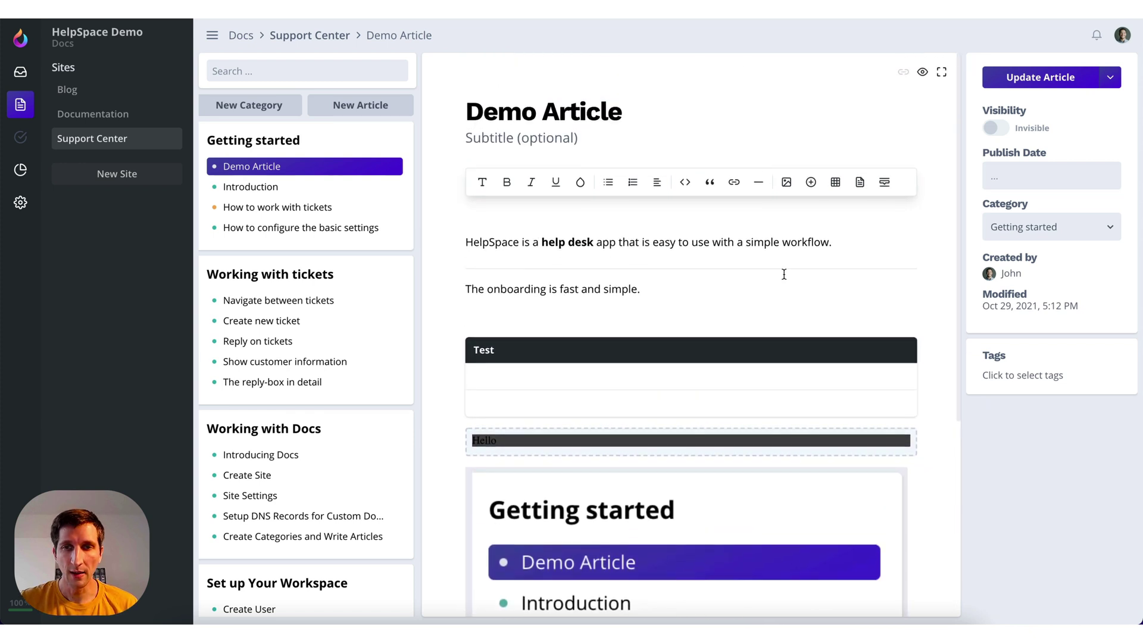
# Search docs for 'tracking' and insert a link to How to find my tracking number
pyautogui.click(860, 181)
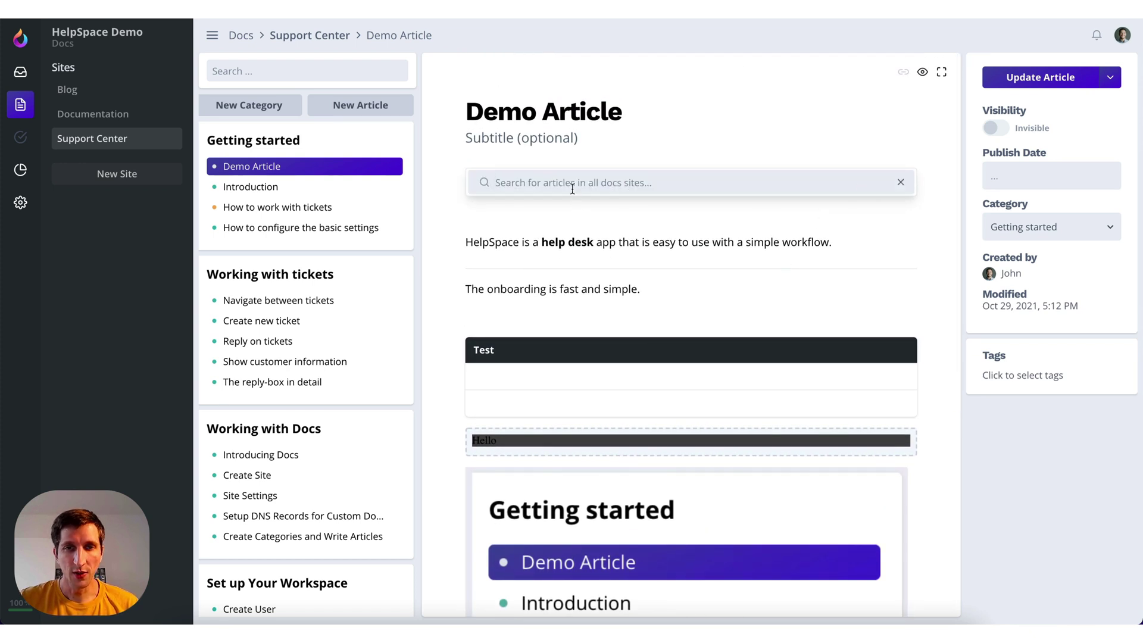
pyautogui.write('tracking')
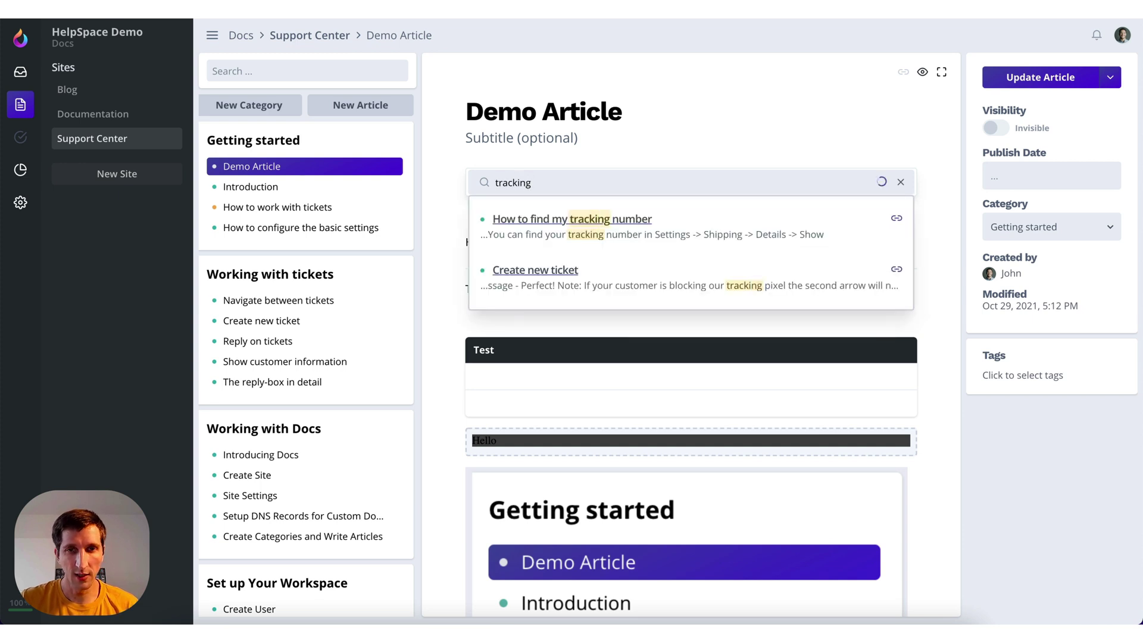
pyautogui.click(896, 221)
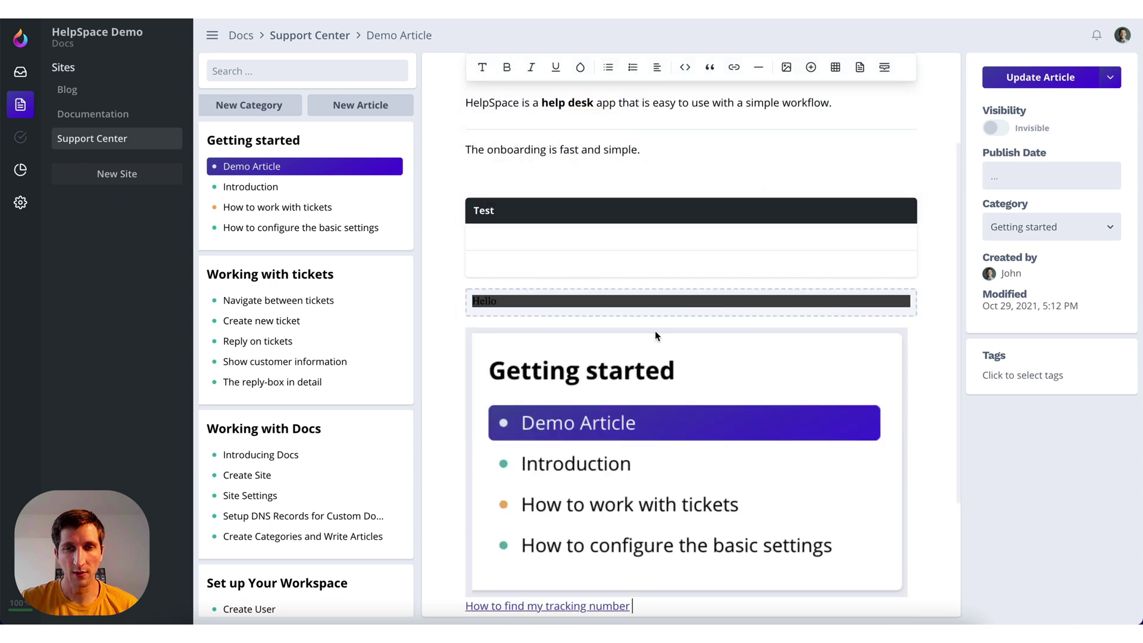
pyautogui.scroll(-2, 656, 388)
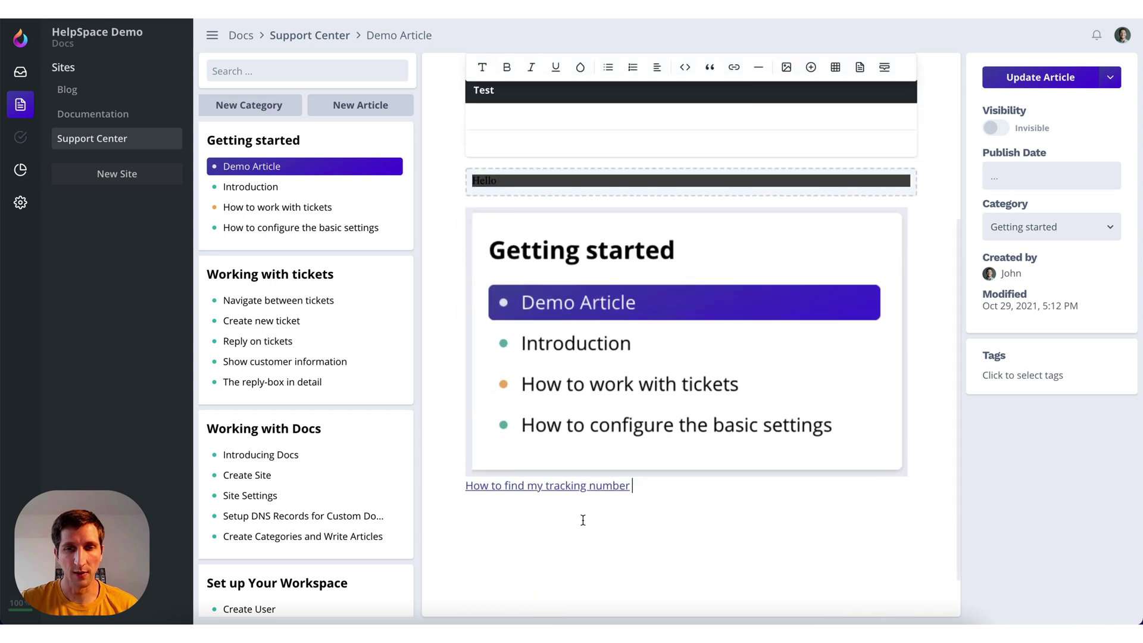
pyautogui.click(467, 486)
pyautogui.press('Return')
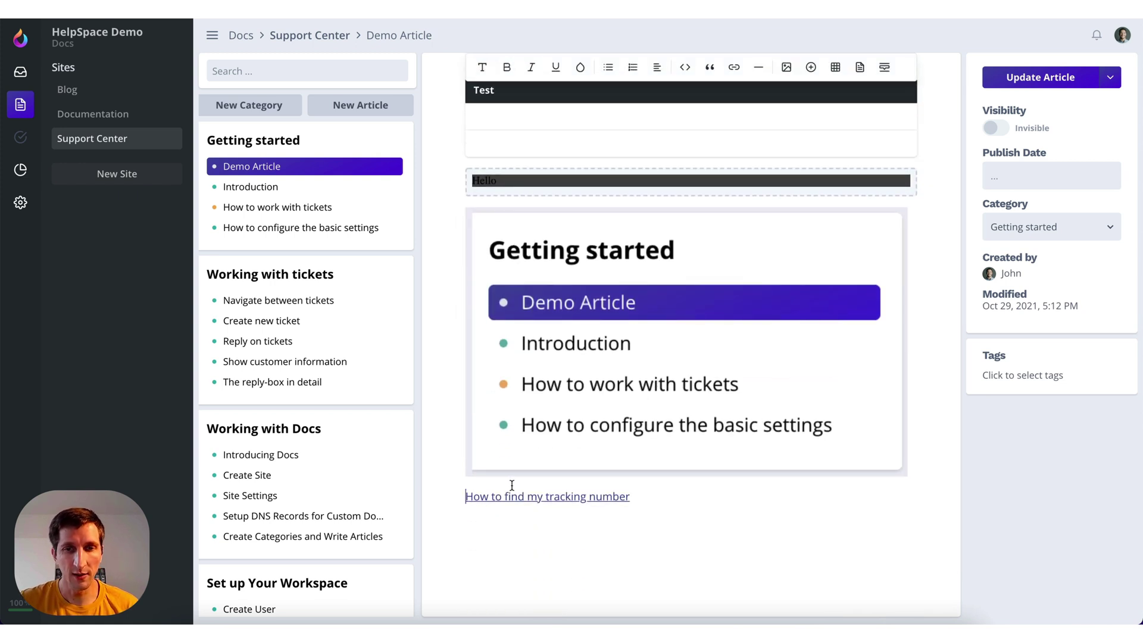
pyautogui.scroll(3, 684, 369)
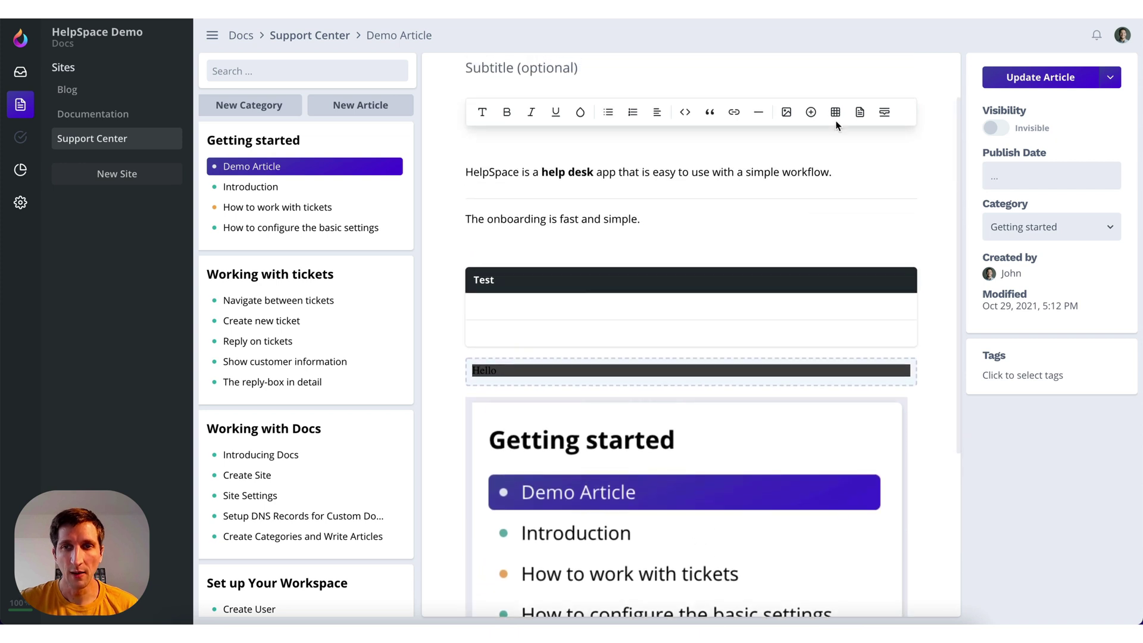
pyautogui.scroll(-4, 505, 452)
# Add a blockquote 'This is a quote' below the link and colour 'quote' green
pyautogui.click(503, 453)
pyautogui.press('Return')
pyautogui.write('#')
pyautogui.click(709, 66)
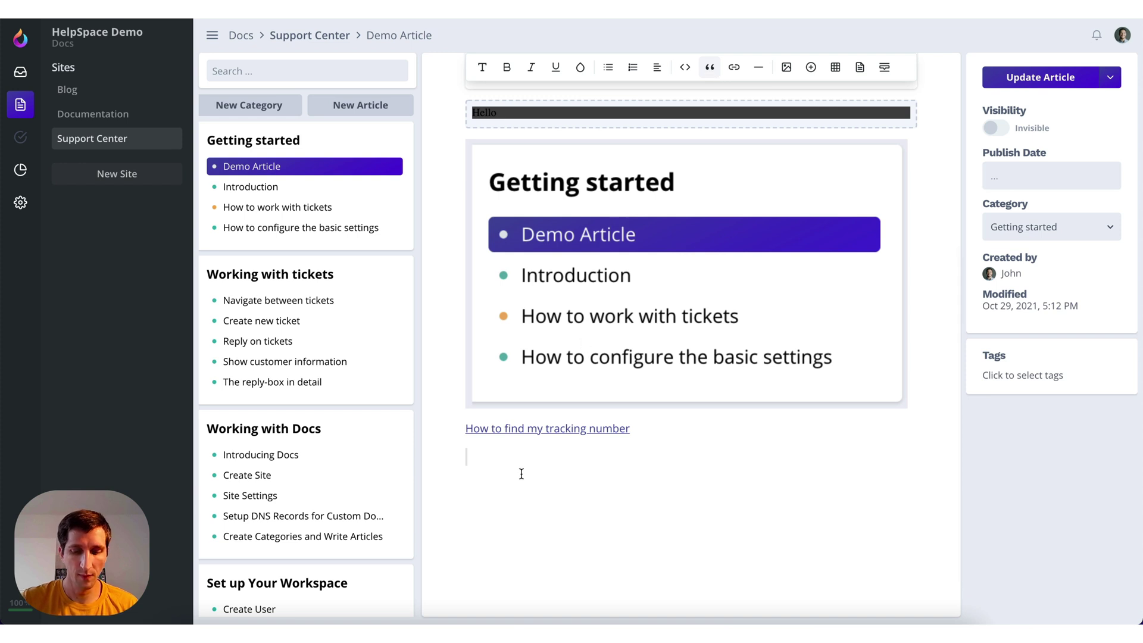
pyautogui.write('This is a quote')
pyautogui.press('Return')
pyautogui.press('Return')
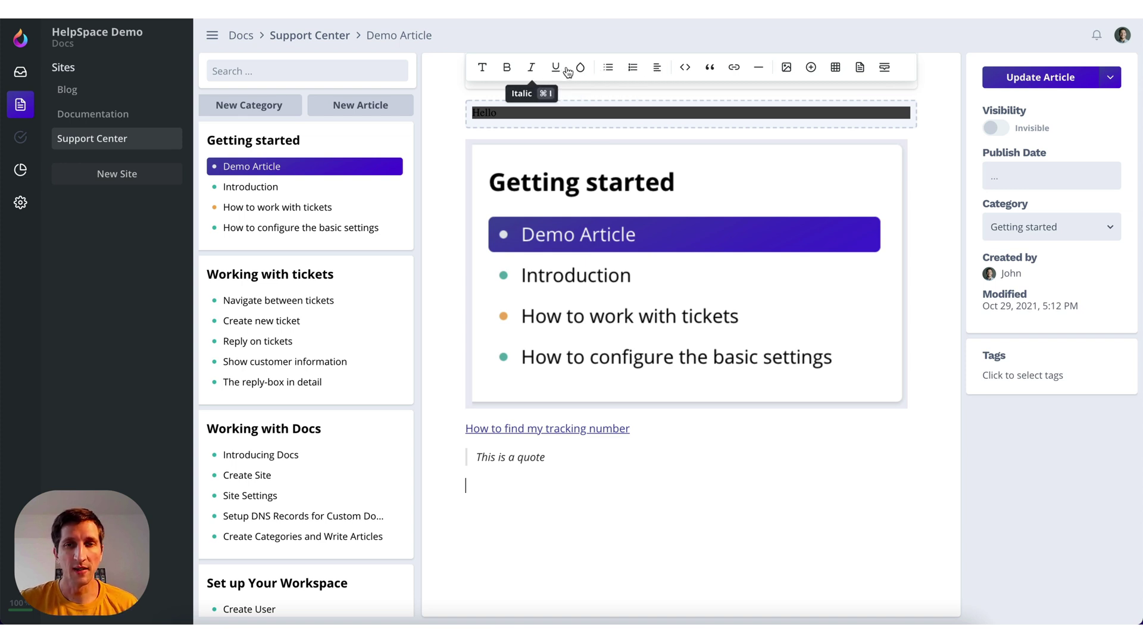
pyautogui.click(531, 456)
pyautogui.doubleClick(531, 456)
pyautogui.click(579, 68)
pyautogui.click(605, 105)
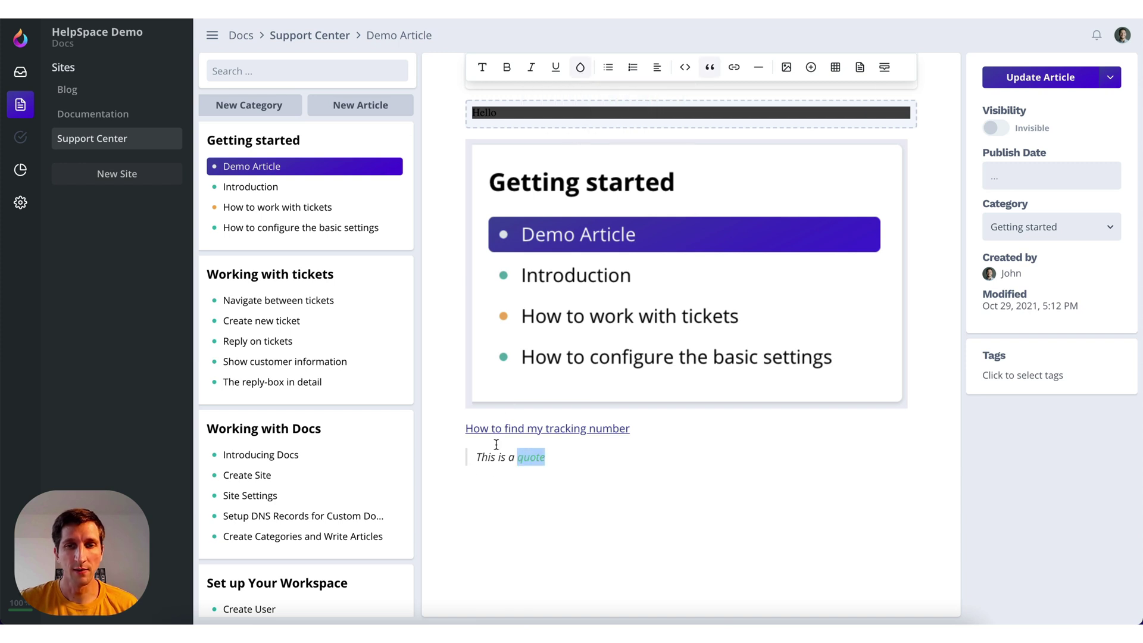
pyautogui.click(502, 493)
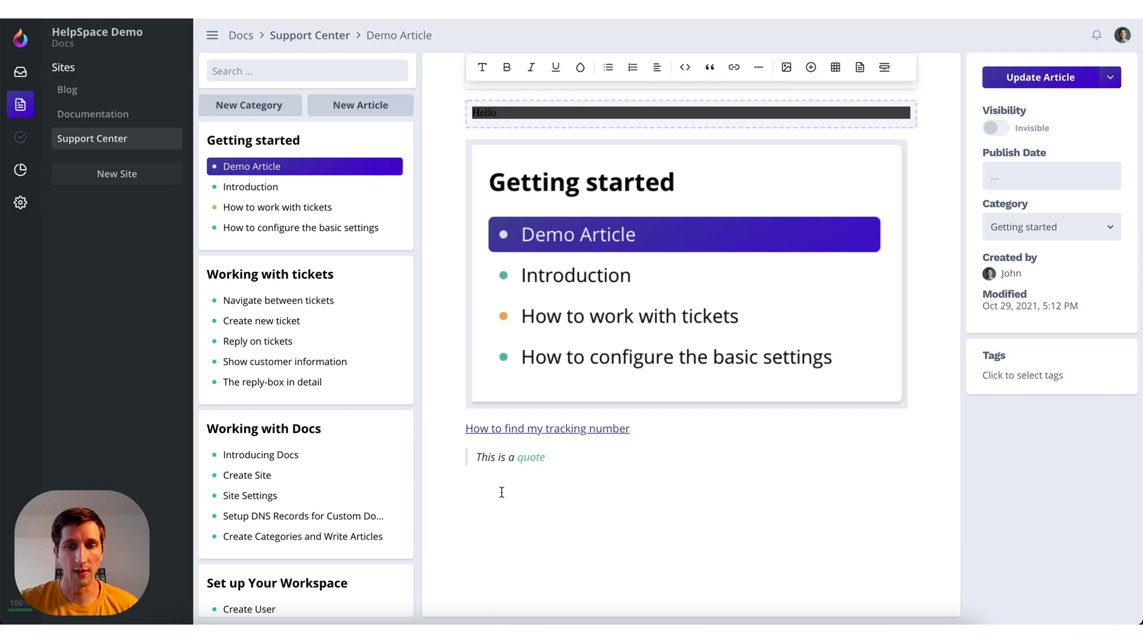
# Insert a code block with '<?php' and 'echo "Hello";' below the quote
pyautogui.click(684, 67)
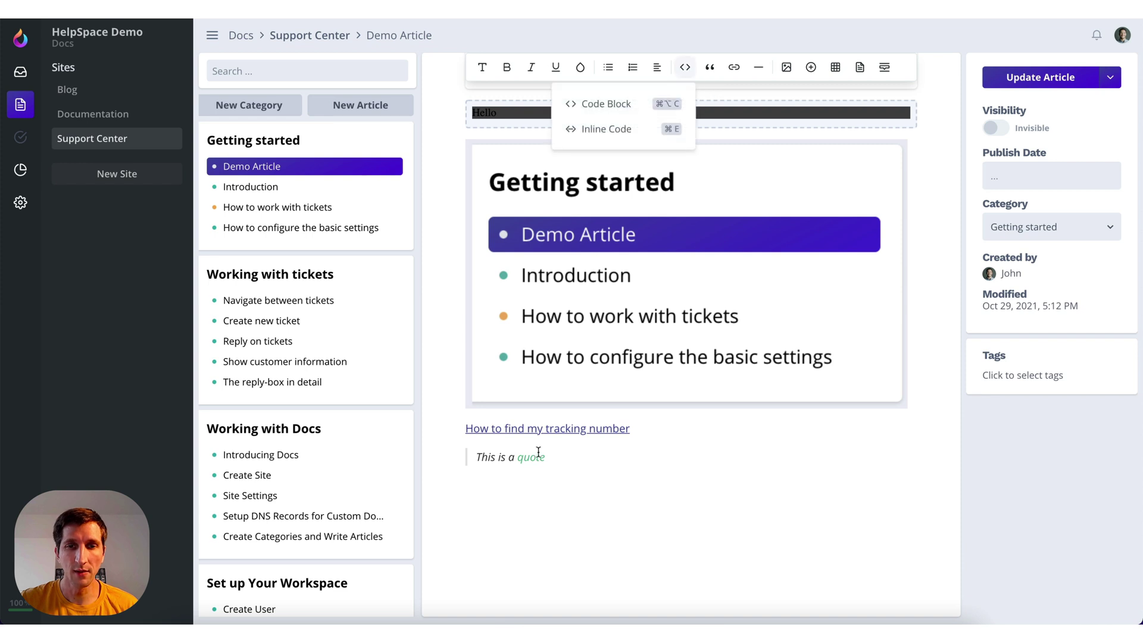
pyautogui.click(605, 105)
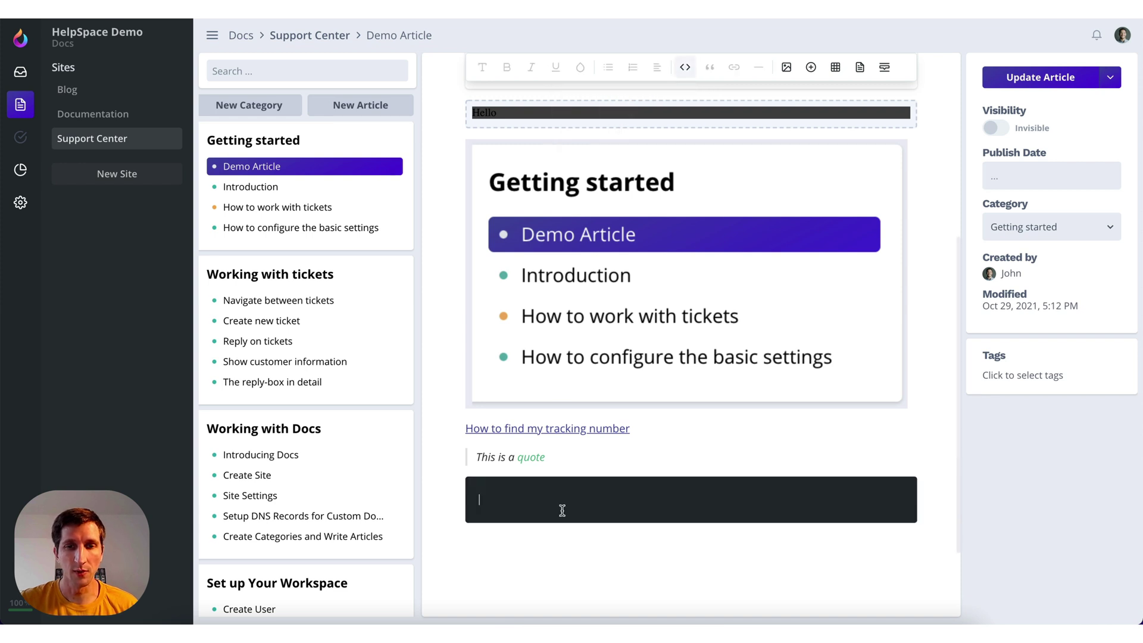
pyautogui.write('<')
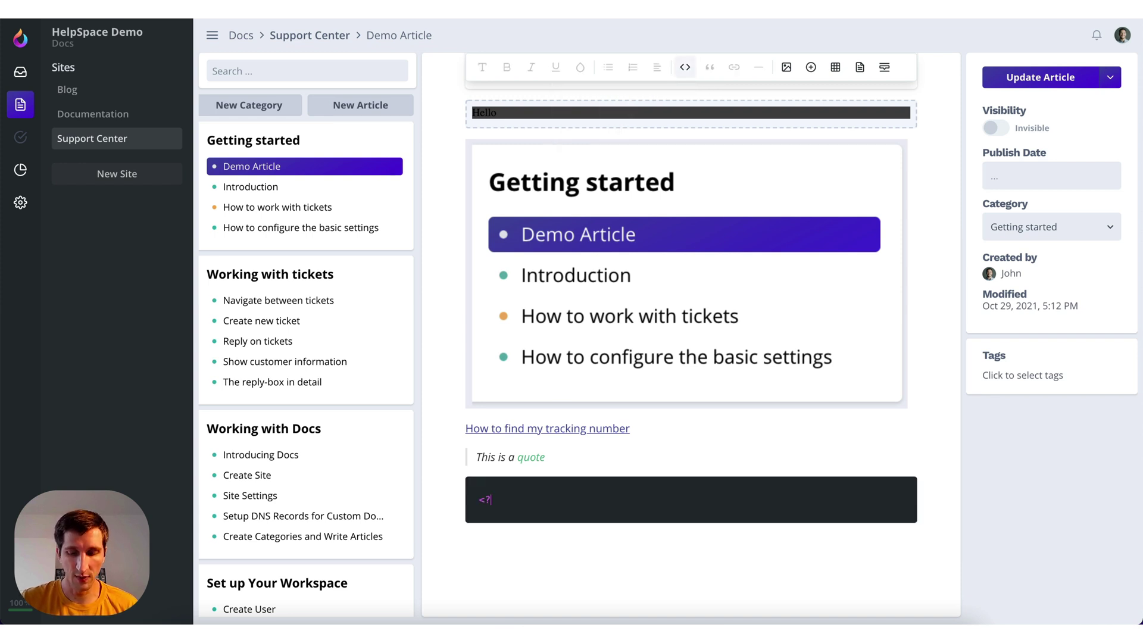
pyautogui.write('?php')
pyautogui.press('Return')
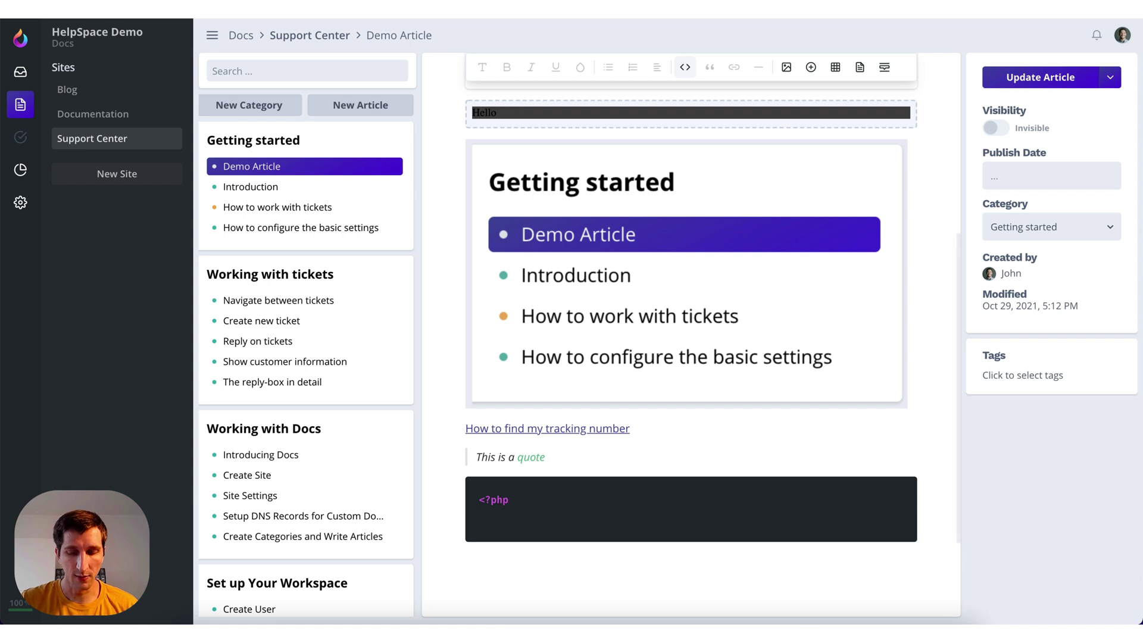
pyautogui.write('echo')
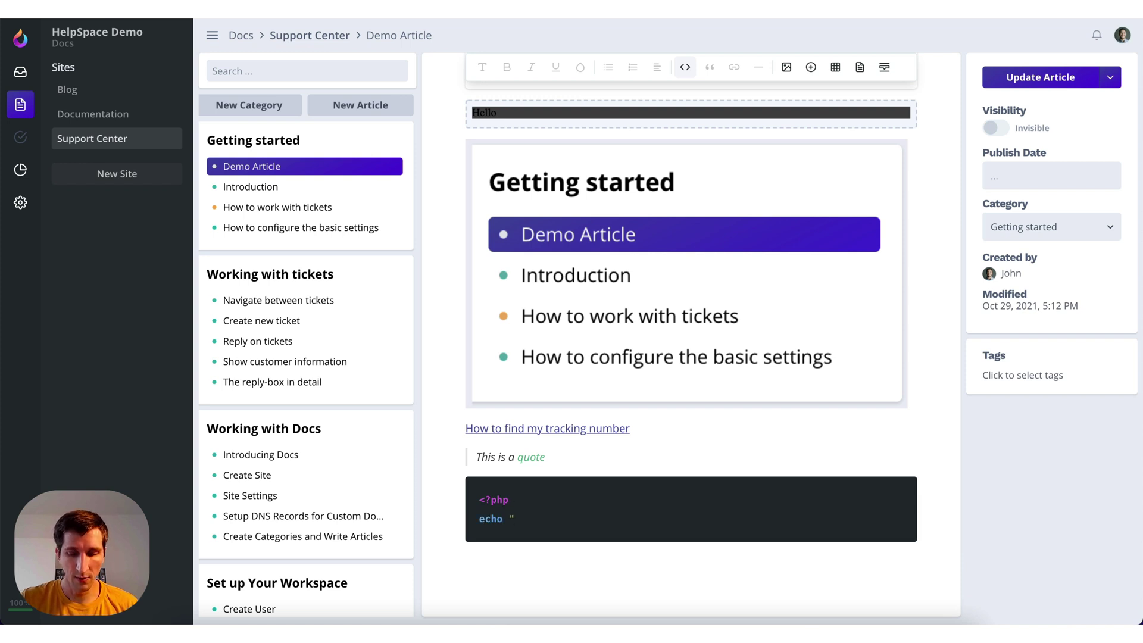
pyautogui.write('ellp')
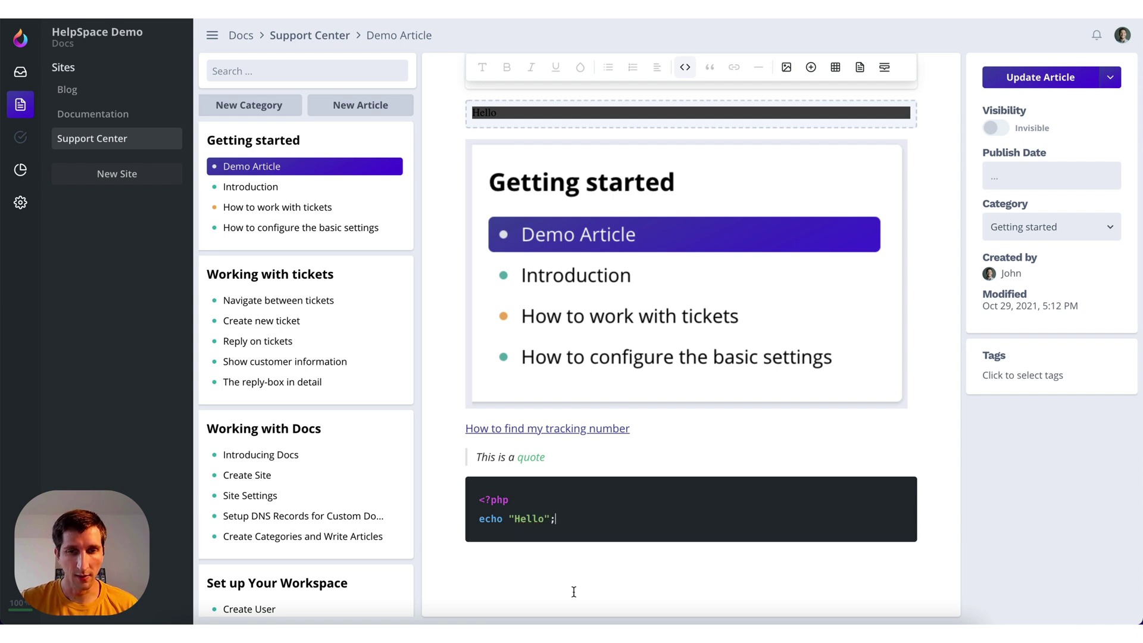
pyautogui.click(552, 567)
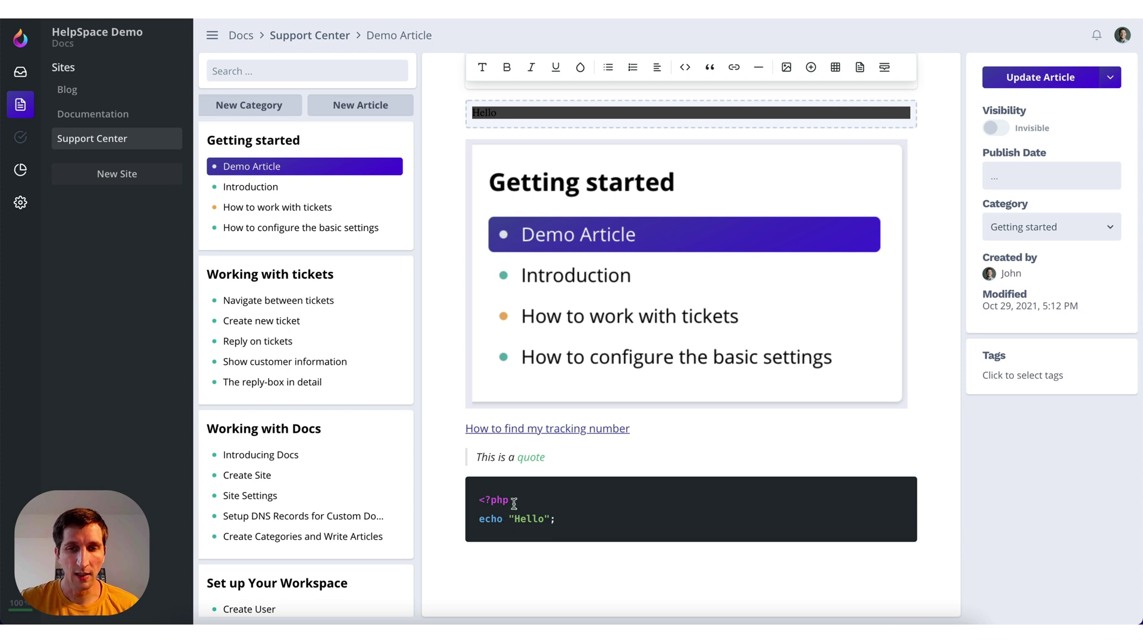
pyautogui.scroll(-2, 635, 473)
pyautogui.scroll(3, 636, 474)
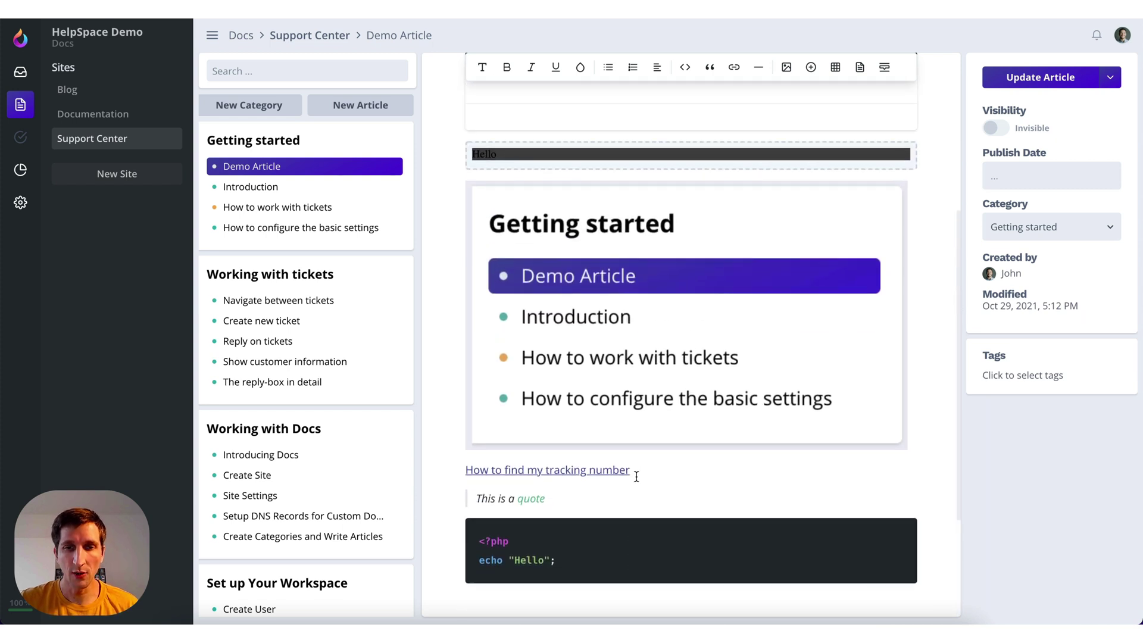
pyautogui.scroll(3, 663, 357)
# Close the preview, publish the Demo Article updates, and set it Visible & Published
pyautogui.scroll(2, 647, 193)
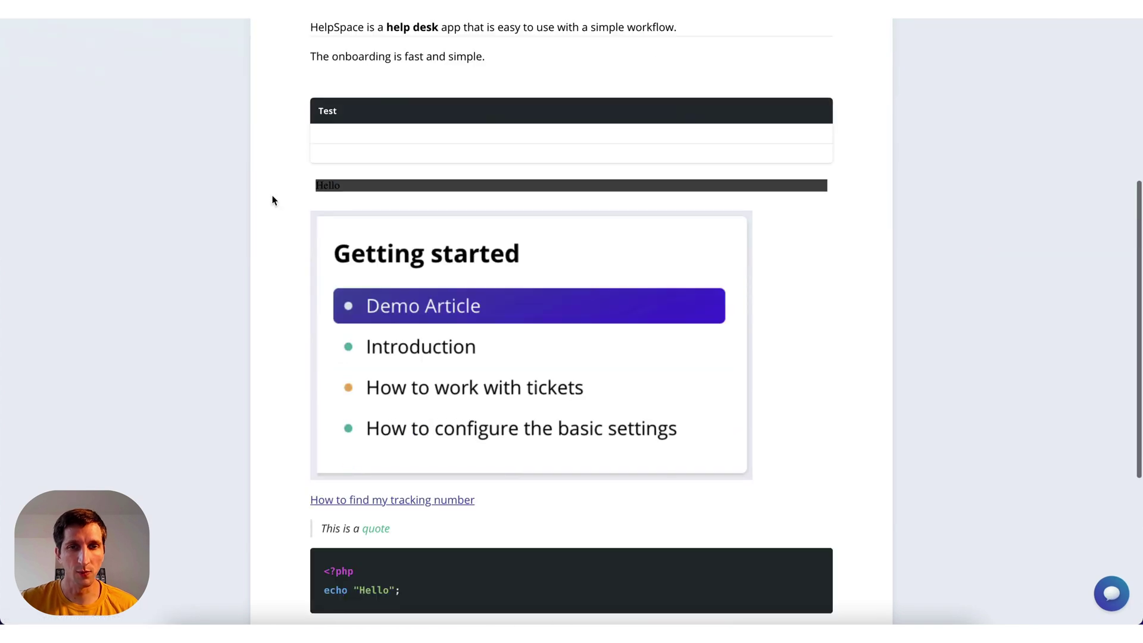
pyautogui.scroll(9, 292, 253)
pyautogui.scroll(2, 291, 254)
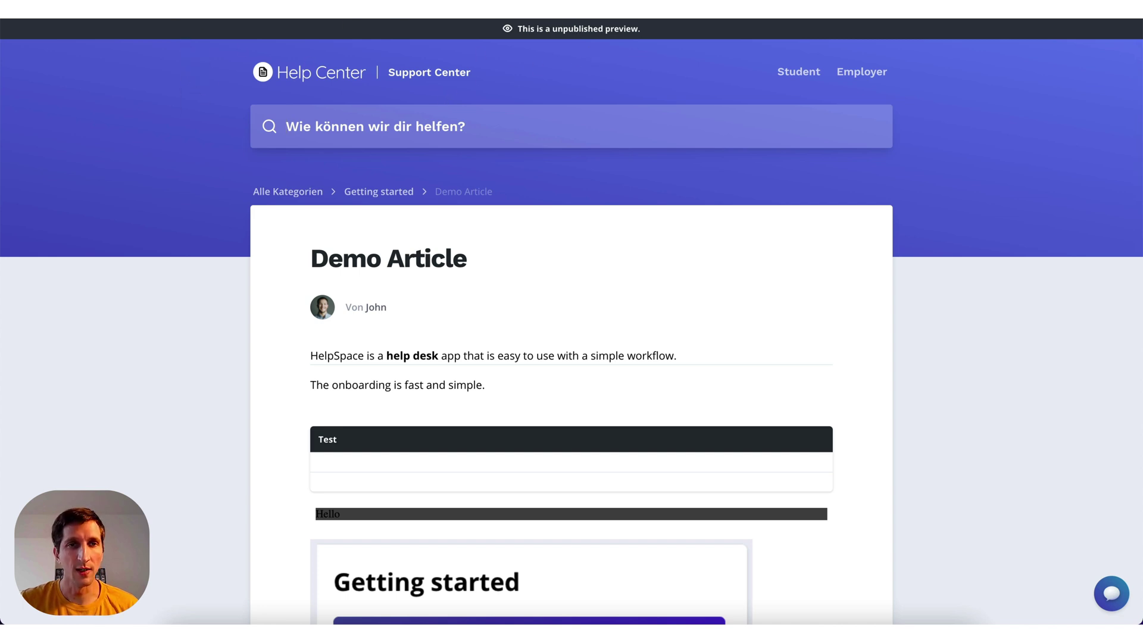
pyautogui.hotkey('ctrl', 'w')
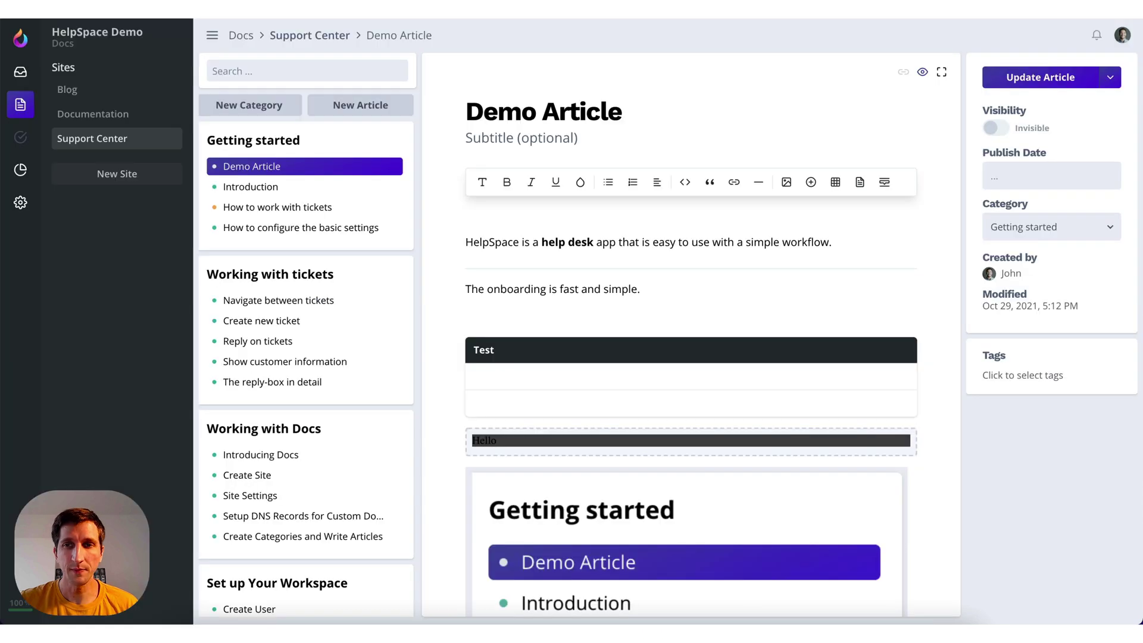
pyautogui.click(1036, 86)
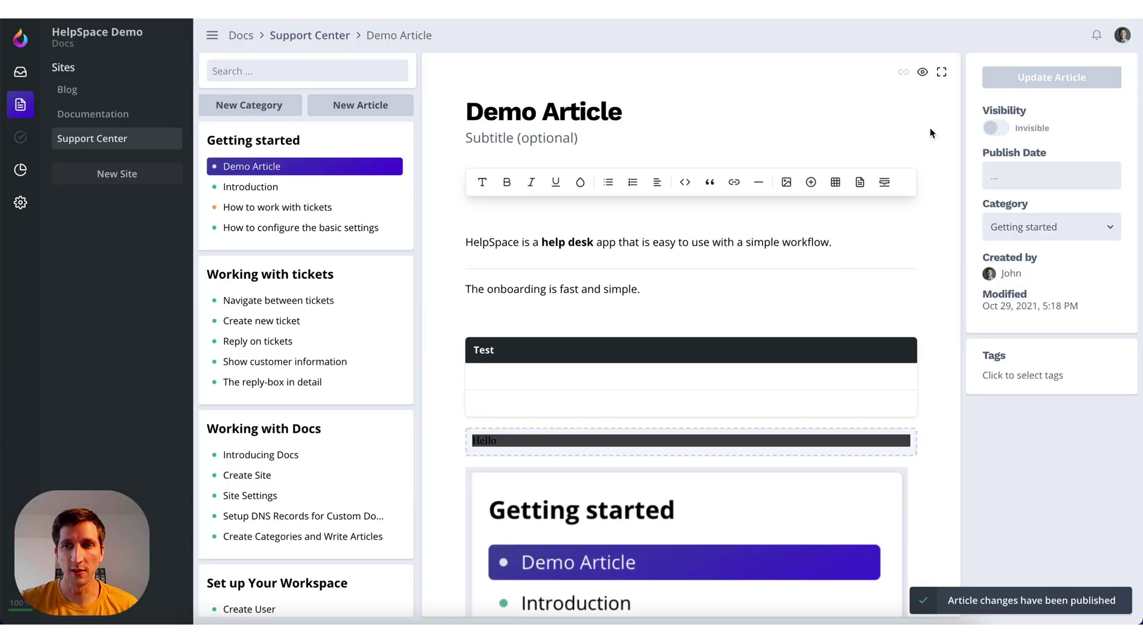
pyautogui.scroll(-1, 935, 127)
pyautogui.click(1000, 132)
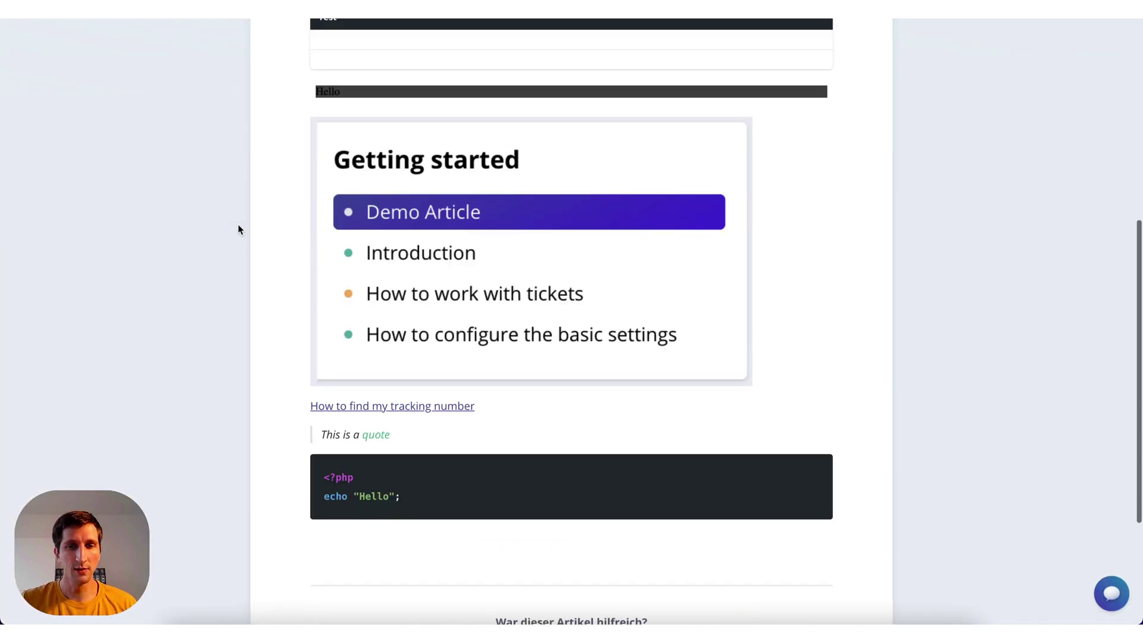
# View the public Getting started category page listing the Demo Article
pyautogui.scroll(5, 238, 224)
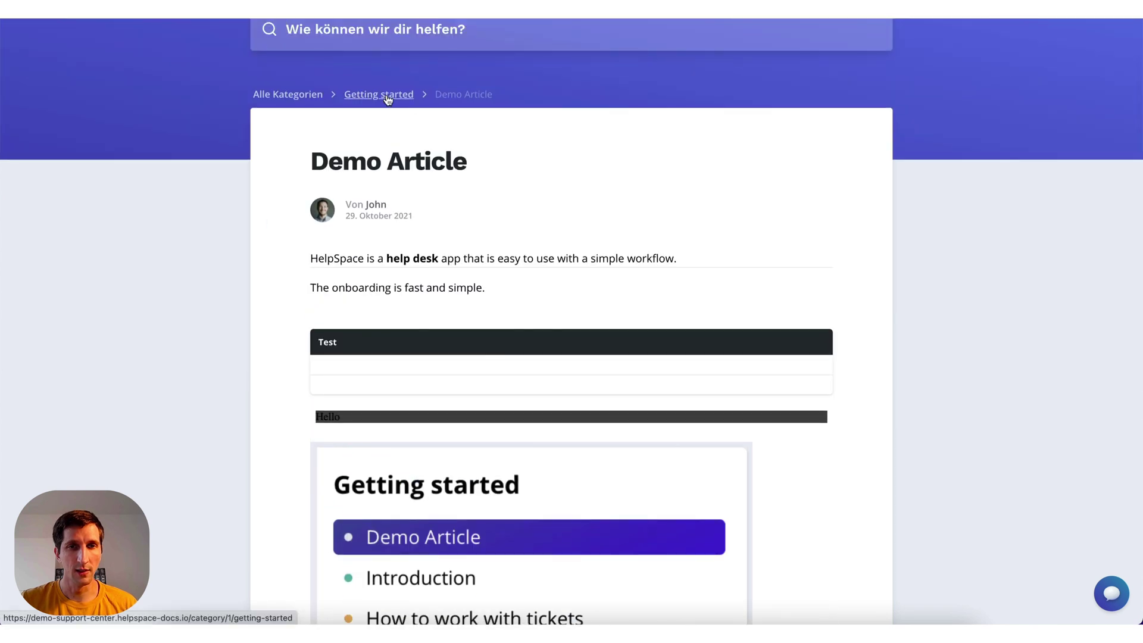
pyautogui.click(394, 102)
pyautogui.scroll(-2, 229, 195)
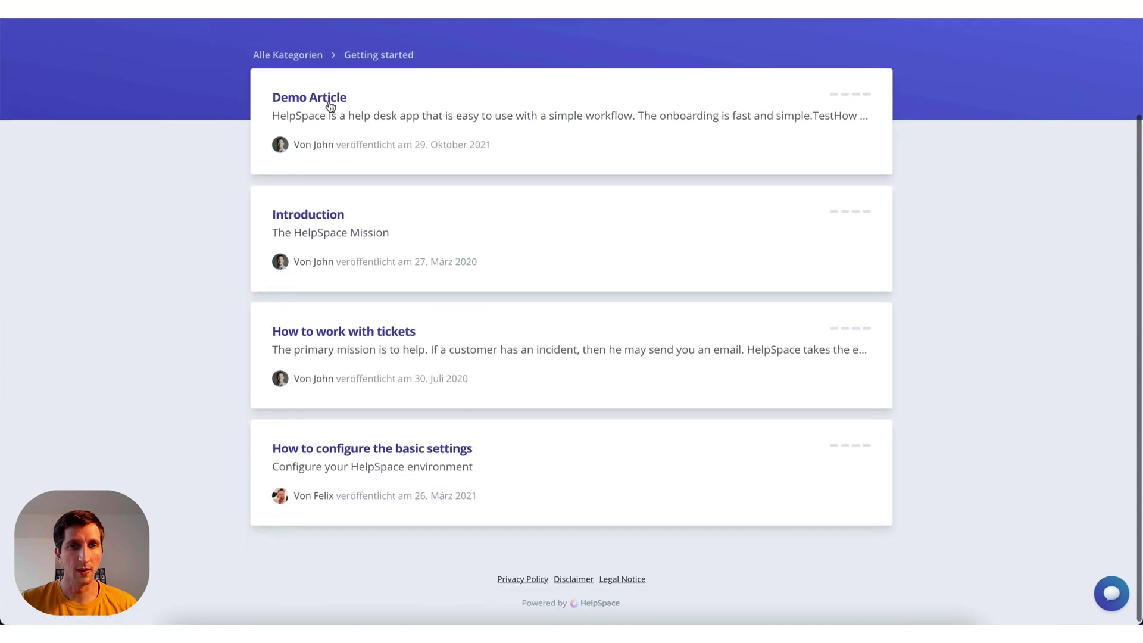
pyautogui.scroll(3, 319, 145)
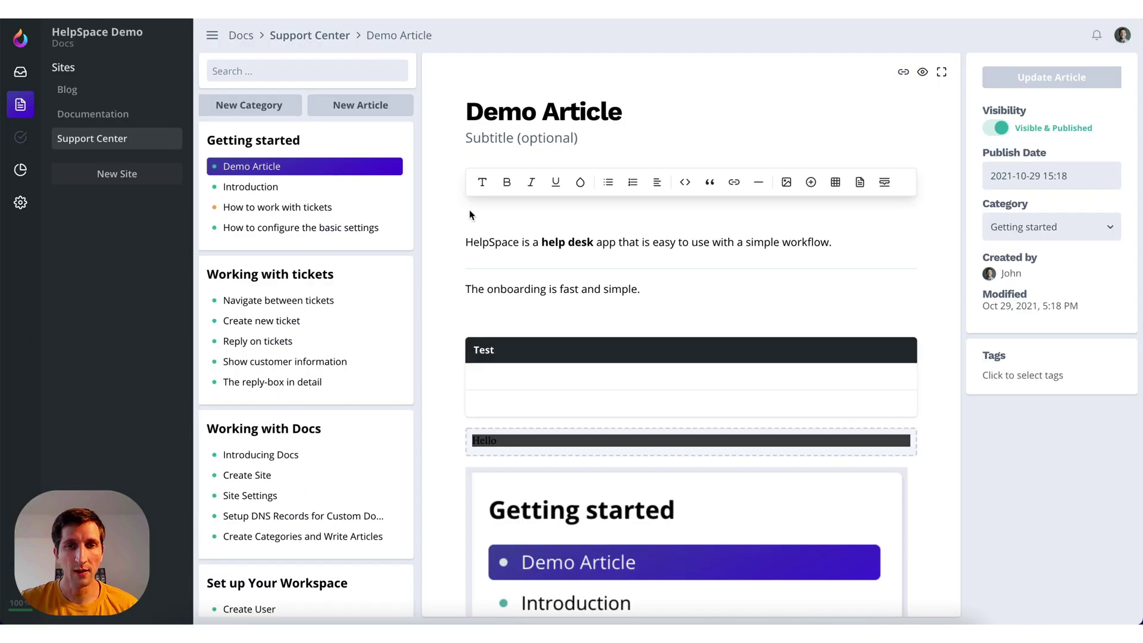
pyautogui.scroll(-5, 469, 213)
pyautogui.scroll(2, 465, 219)
pyautogui.scroll(3, 465, 220)
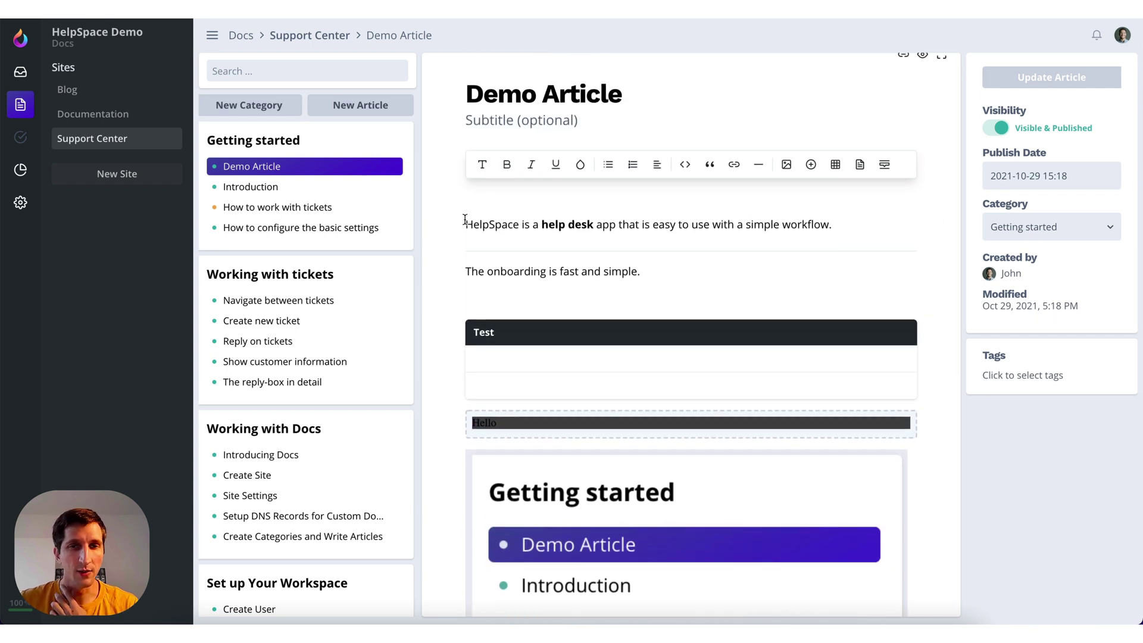
# Scroll down and back up through the Demo Article
pyautogui.scroll(-7, 477, 256)
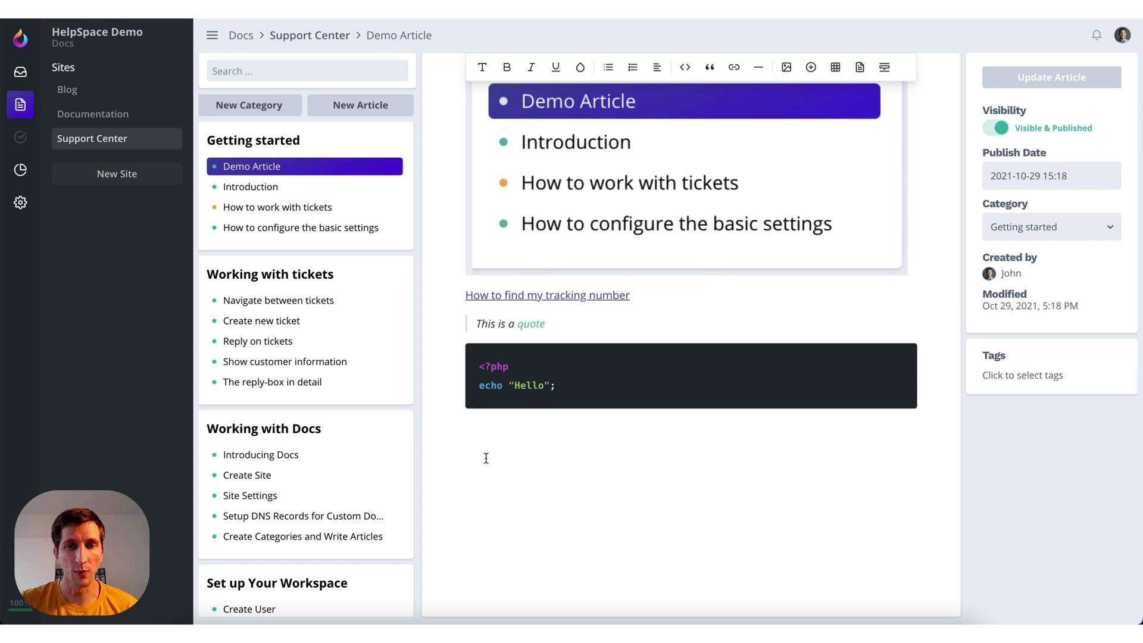
pyautogui.scroll(7, 505, 423)
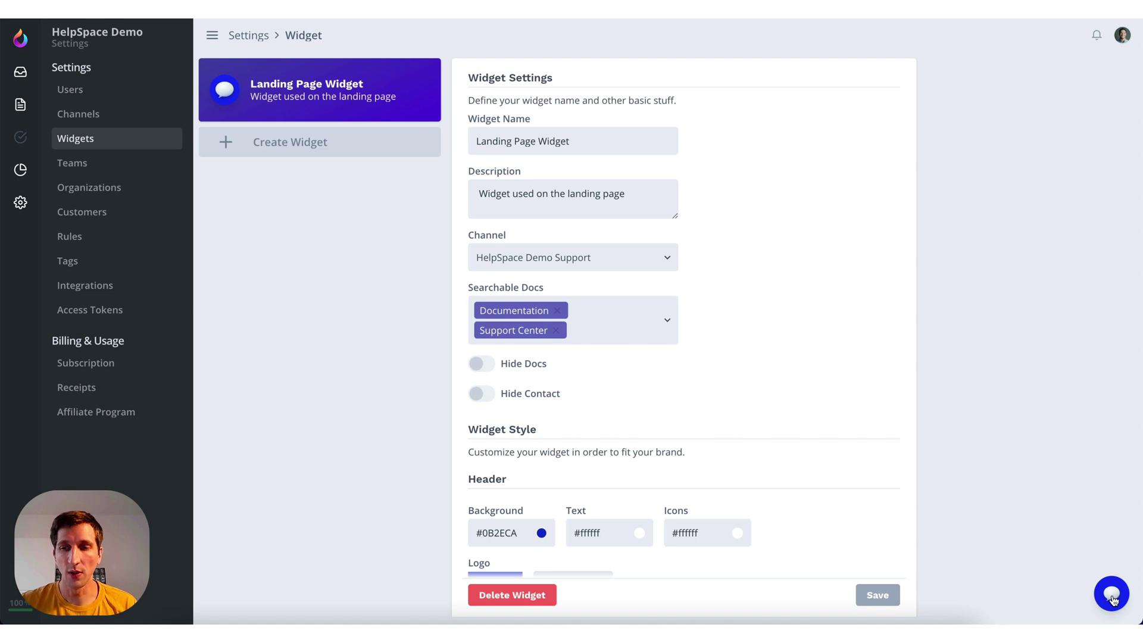
pyautogui.click(1111, 595)
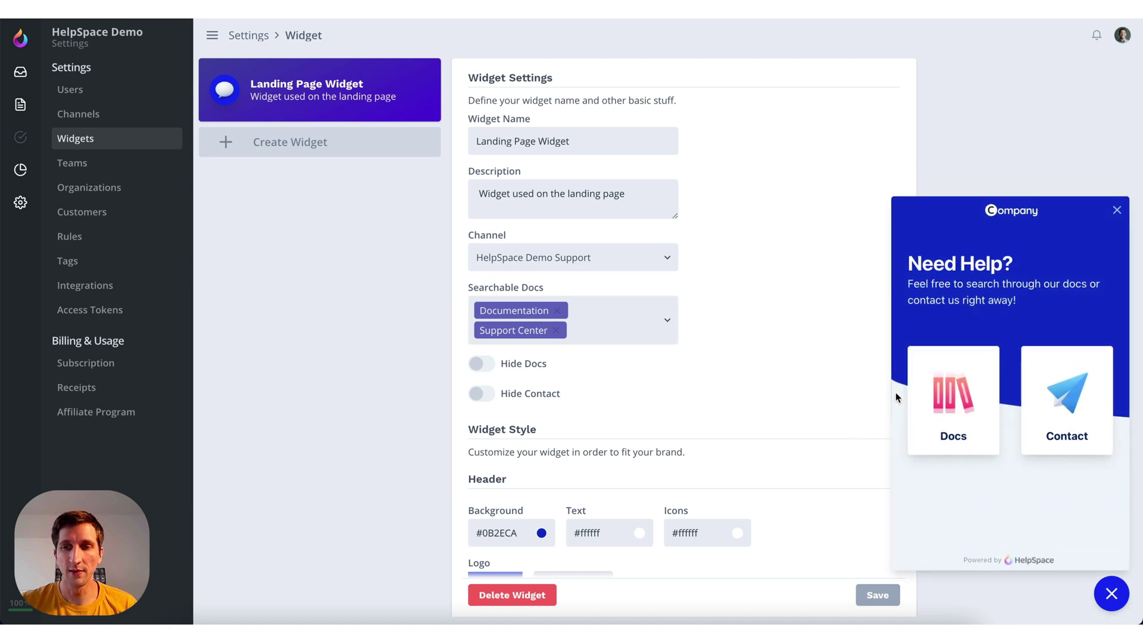
pyautogui.click(920, 398)
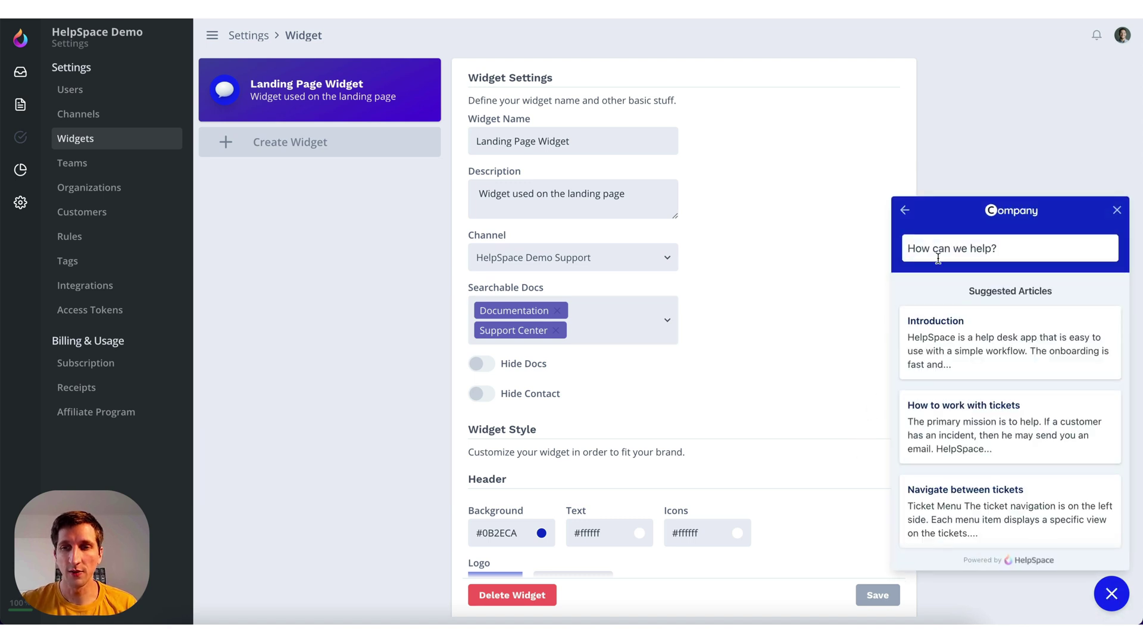
pyautogui.click(939, 344)
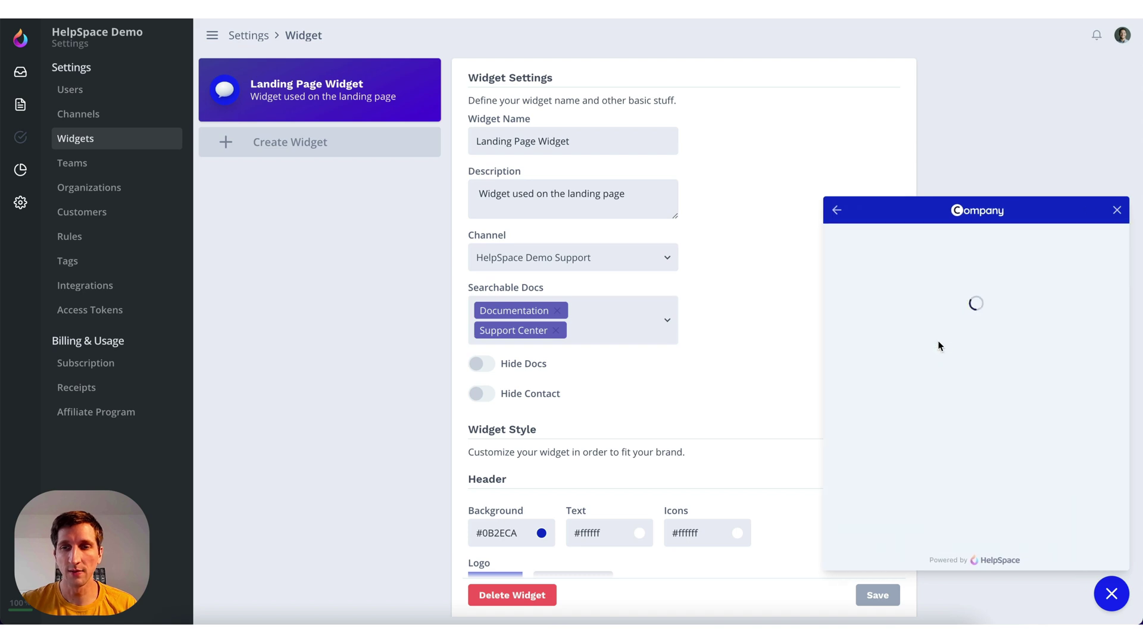
pyautogui.click(837, 210)
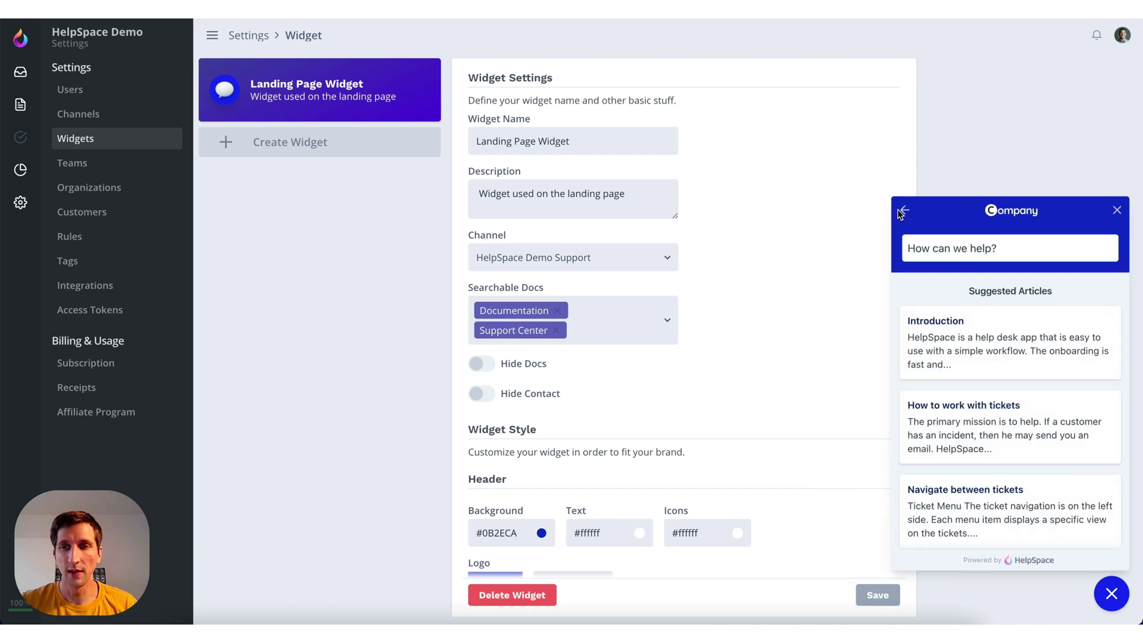
pyautogui.click(905, 210)
pyautogui.click(1048, 376)
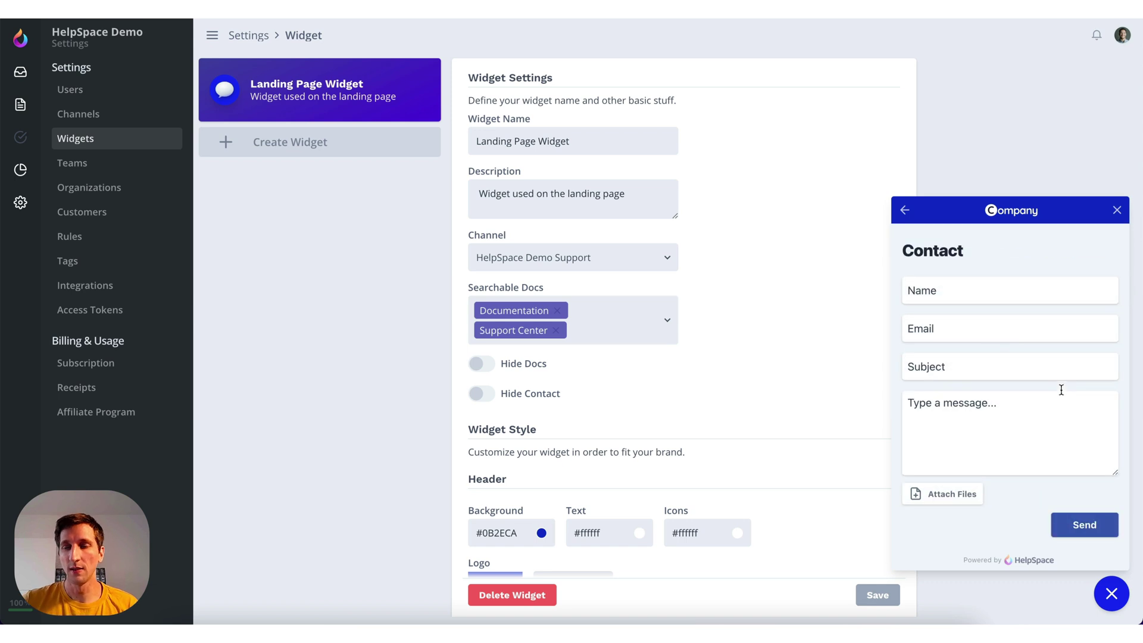
pyautogui.click(1117, 211)
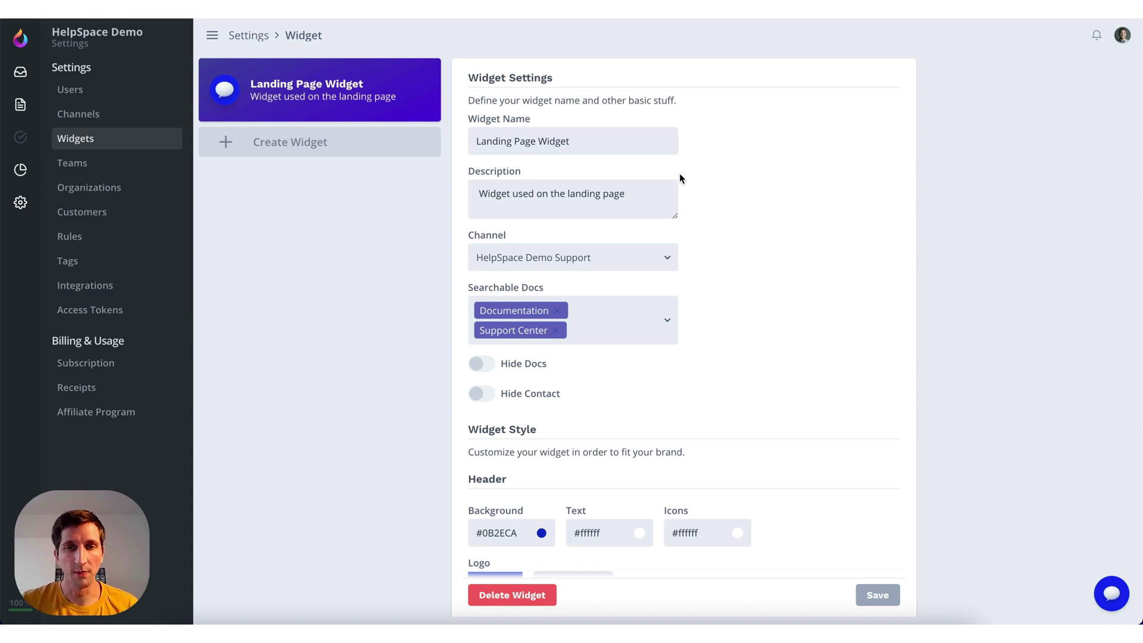
# Browse the Searchable Docs dropdown options and close it unchanged
pyautogui.scroll(-1, 687, 205)
pyautogui.scroll(1, 687, 205)
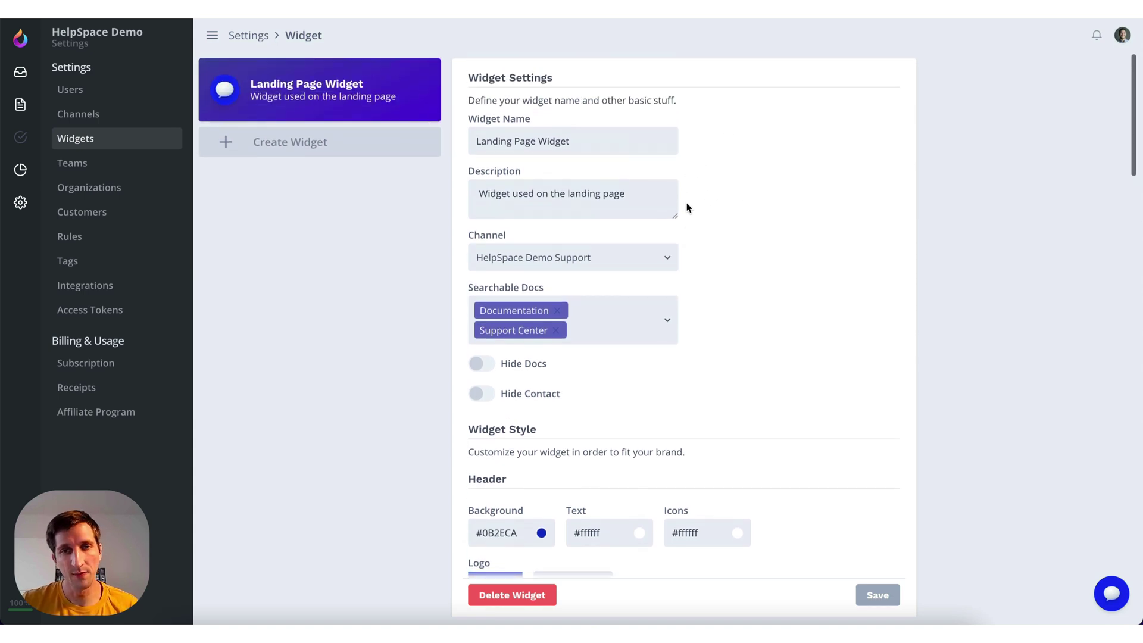
pyautogui.scroll(-1, 687, 207)
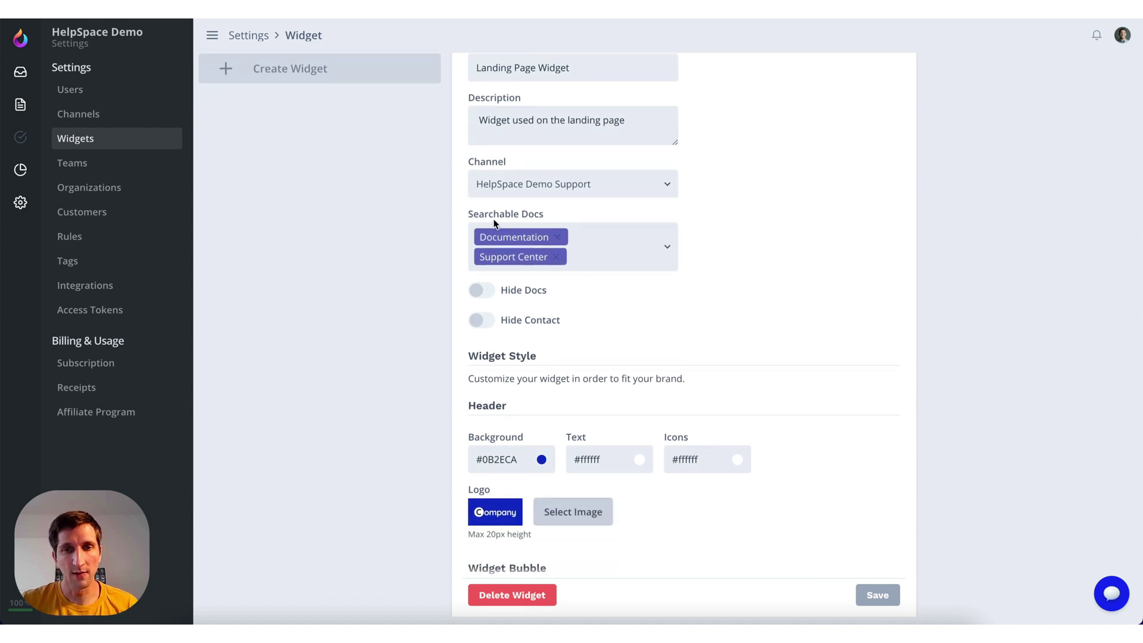
pyautogui.click(595, 251)
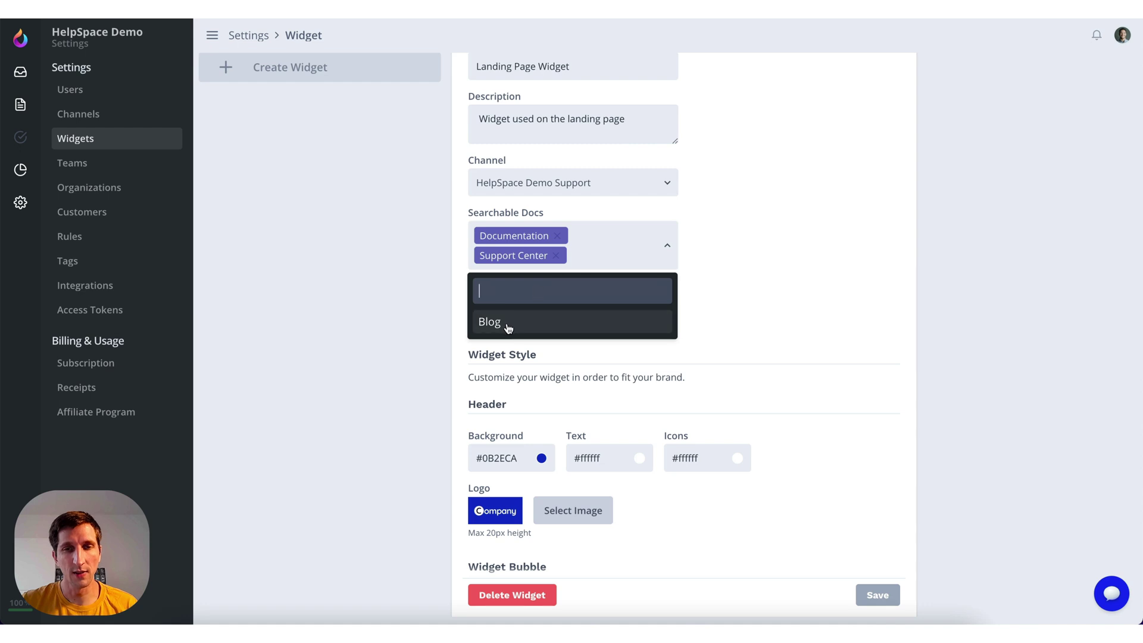
pyautogui.click(754, 252)
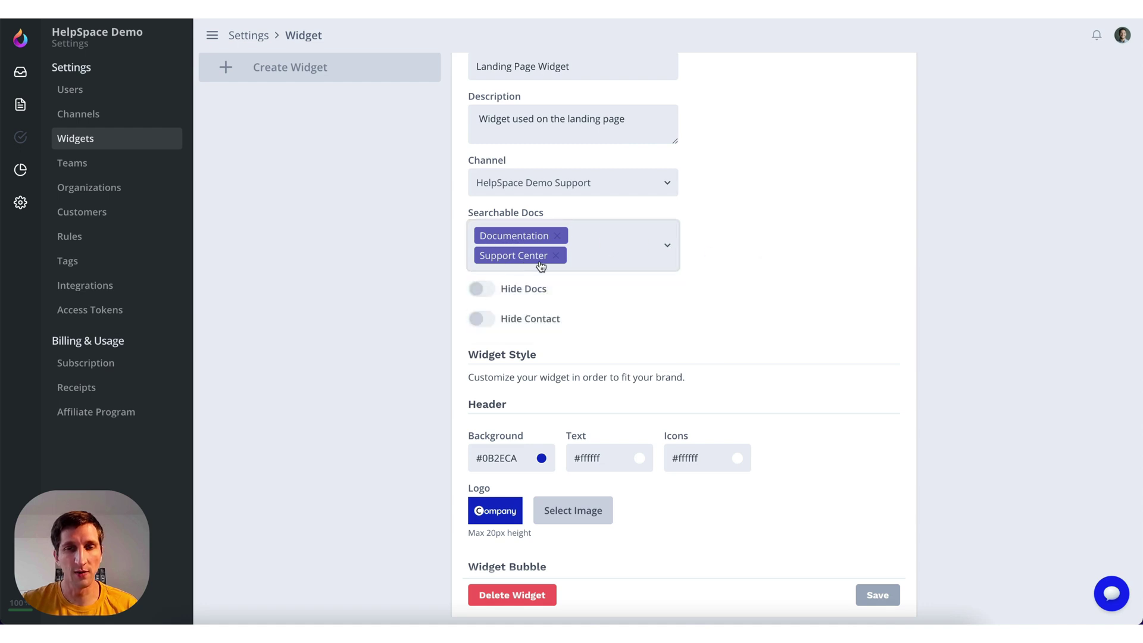
# Toggle Hide Docs and Hide Contact on and off to preview, leaving both off
pyautogui.scroll(-1, 643, 277)
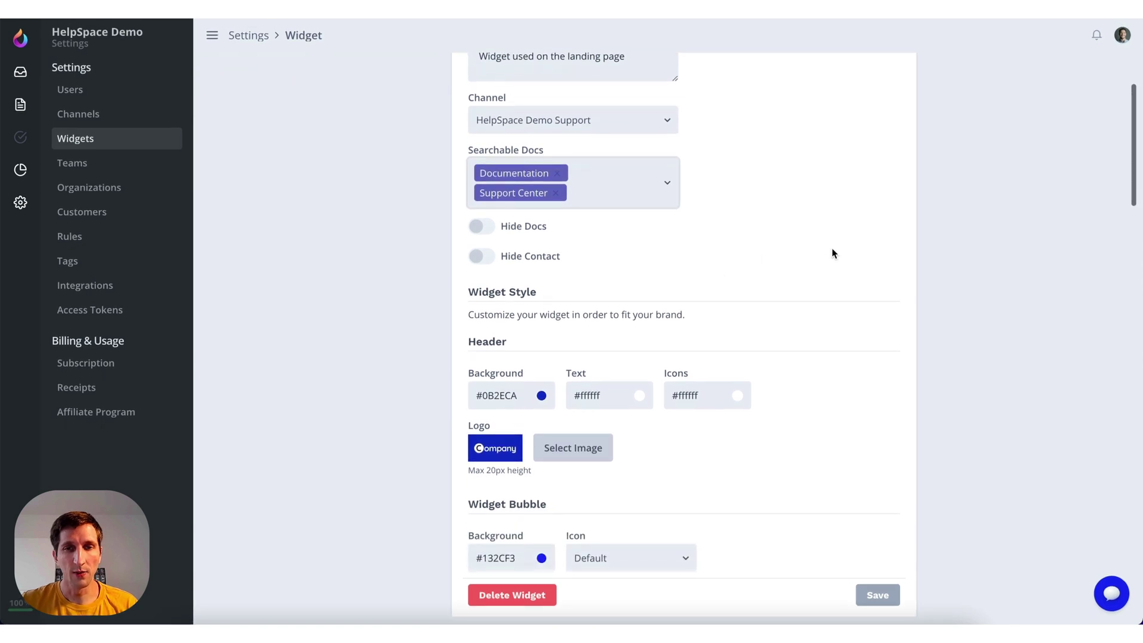
pyautogui.scroll(-1, 774, 233)
pyautogui.click(484, 153)
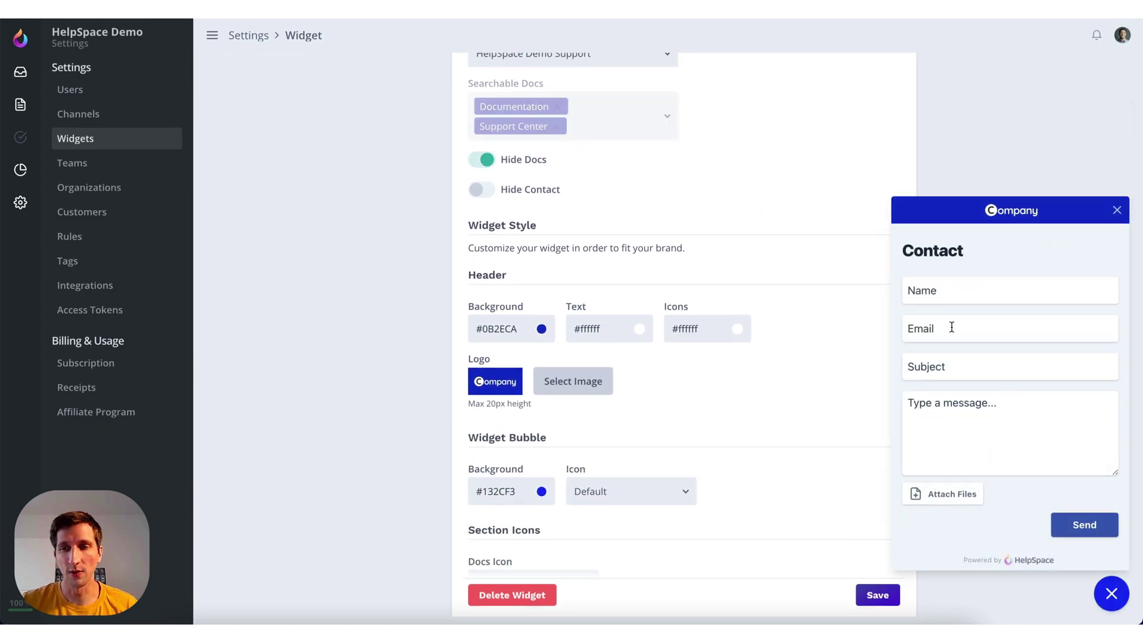
pyautogui.click(481, 162)
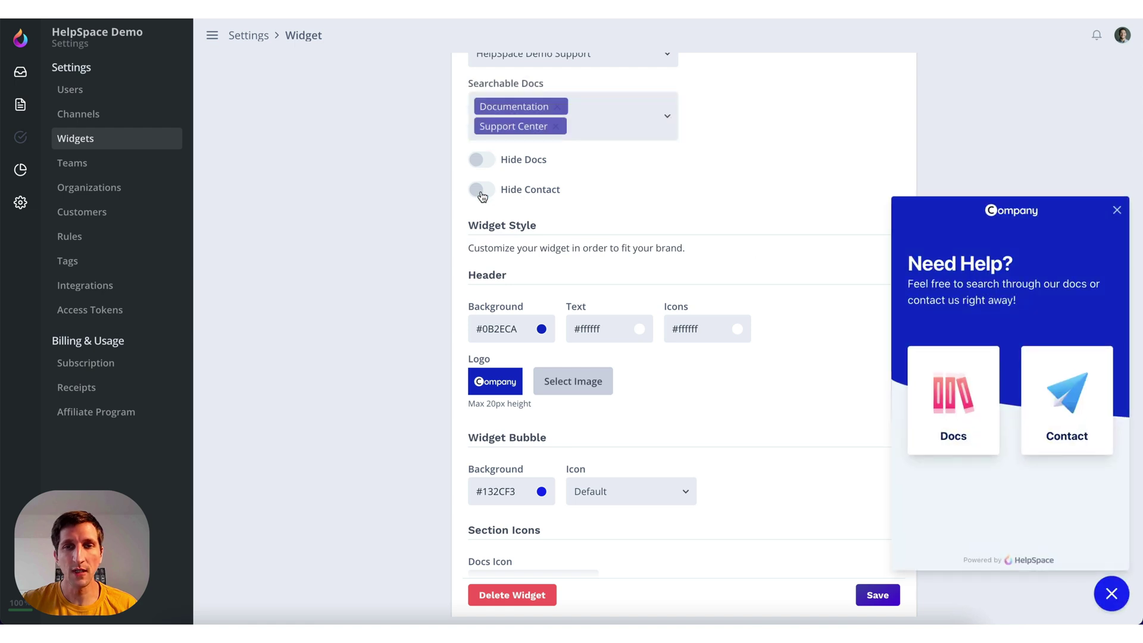
pyautogui.click(481, 190)
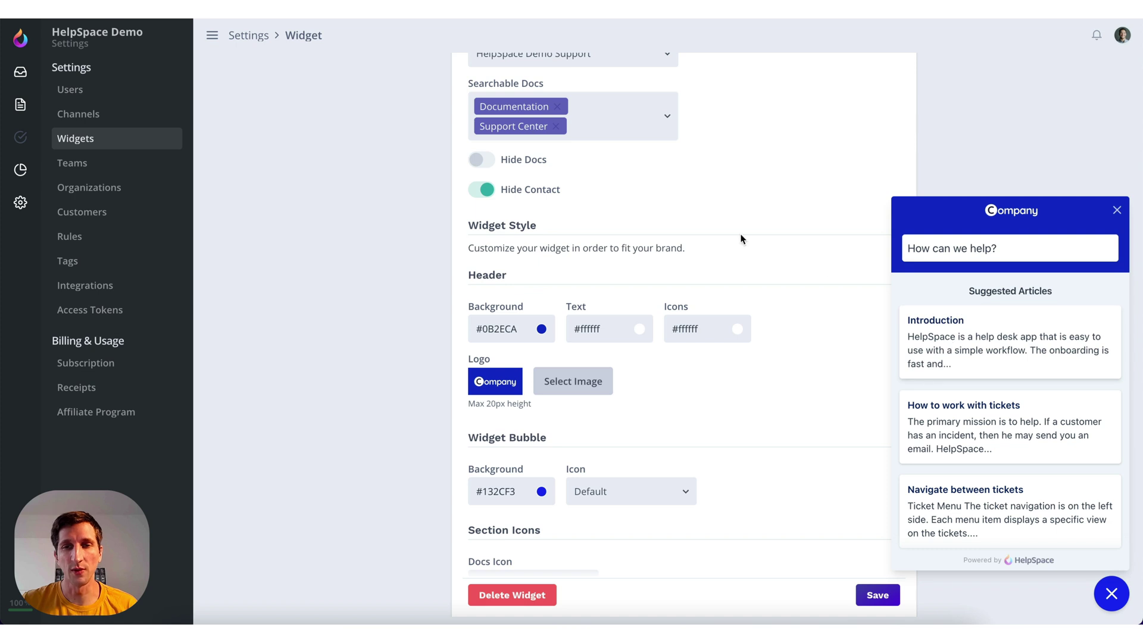
pyautogui.click(481, 160)
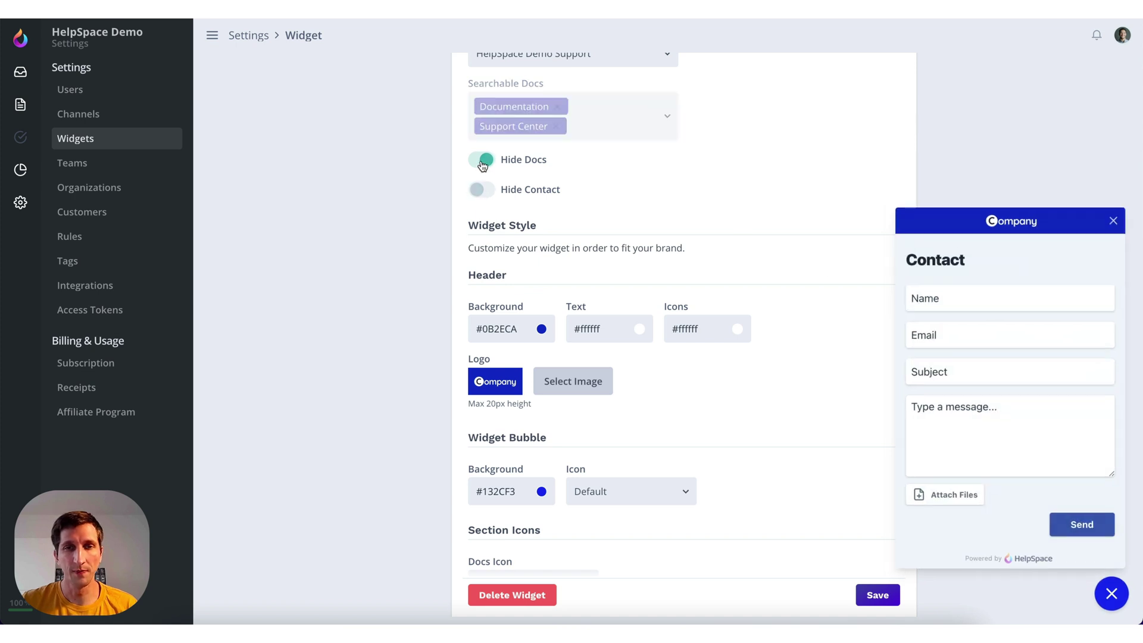
pyautogui.click(484, 190)
pyautogui.click(483, 190)
# Set the Header Background colour to purple #520CD8 and save
pyautogui.scroll(-1, 745, 276)
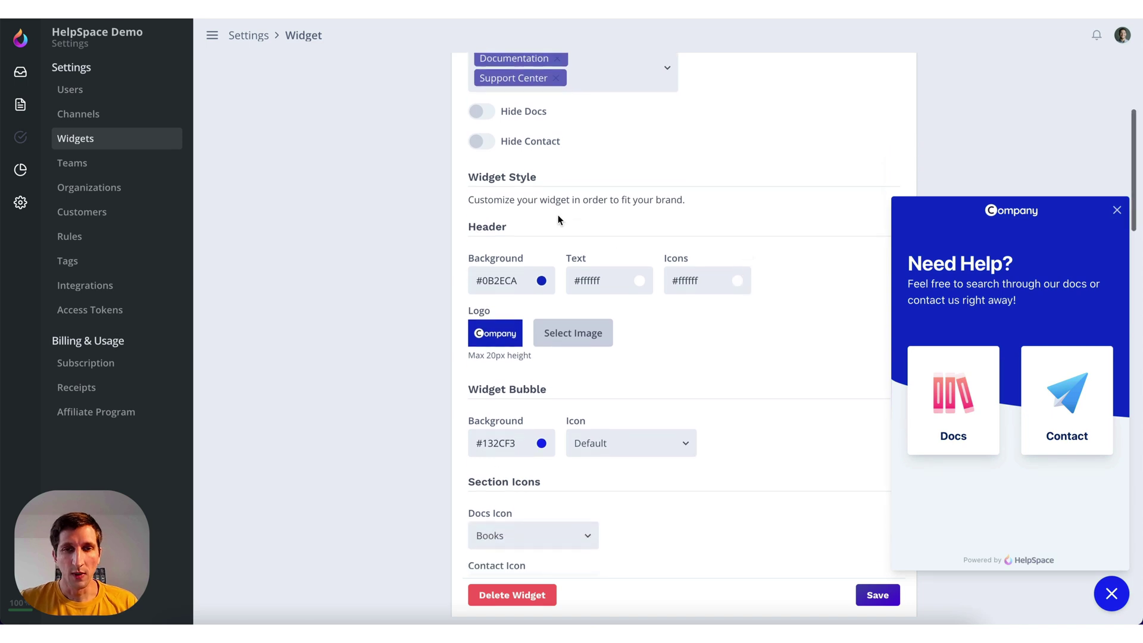
pyautogui.scroll(-2, 555, 216)
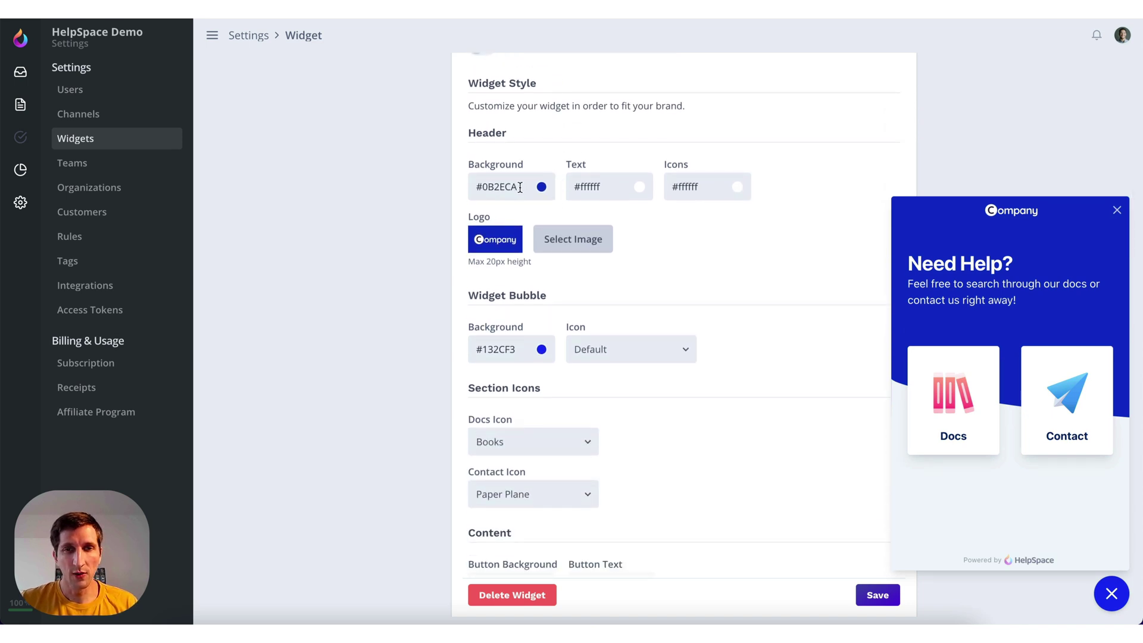
pyautogui.click(541, 186)
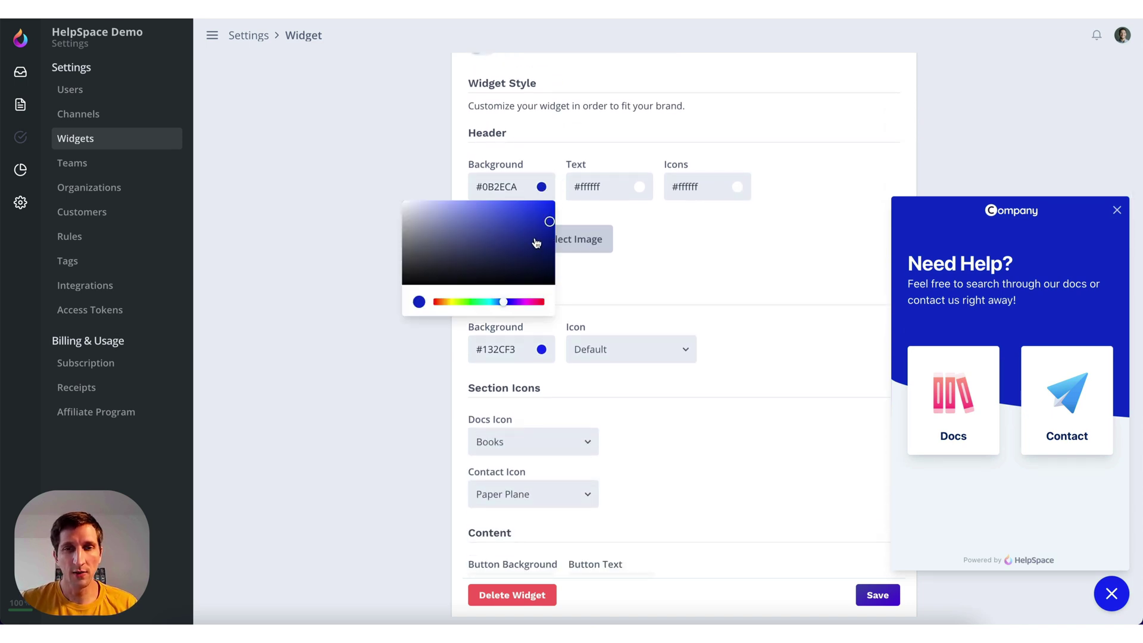
pyautogui.click(514, 301)
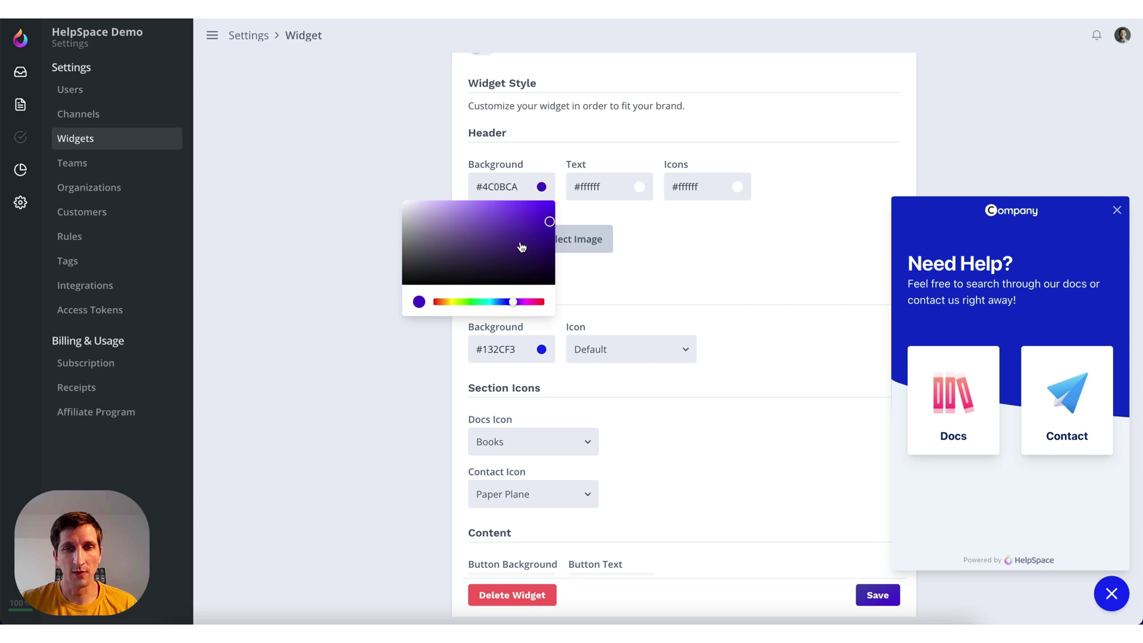
pyautogui.click(548, 217)
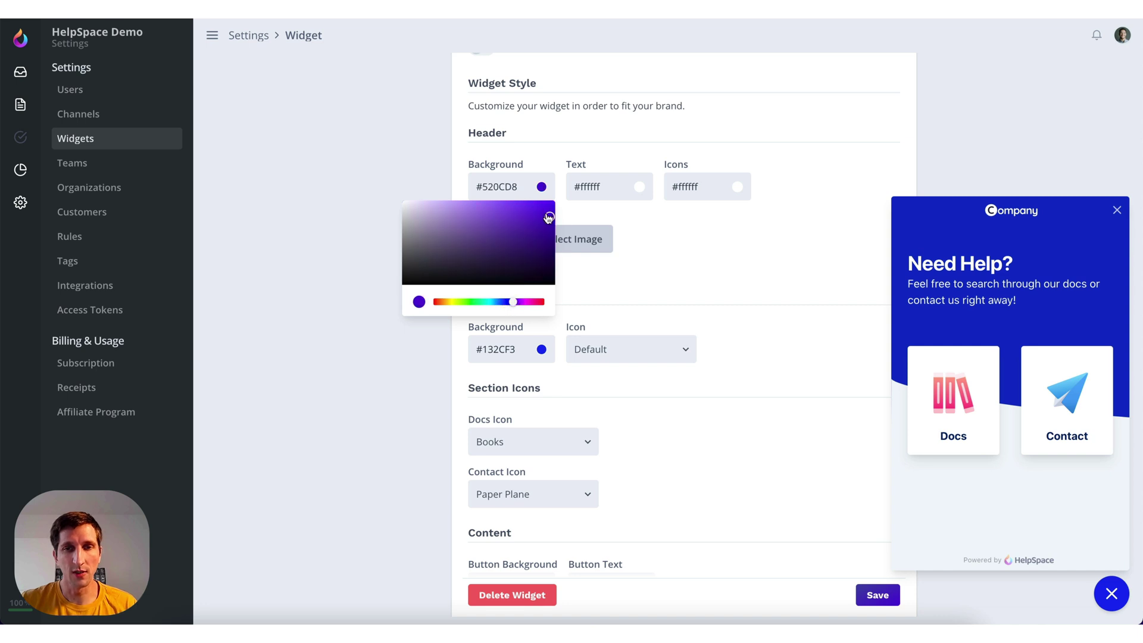
pyautogui.click(716, 265)
pyautogui.click(893, 600)
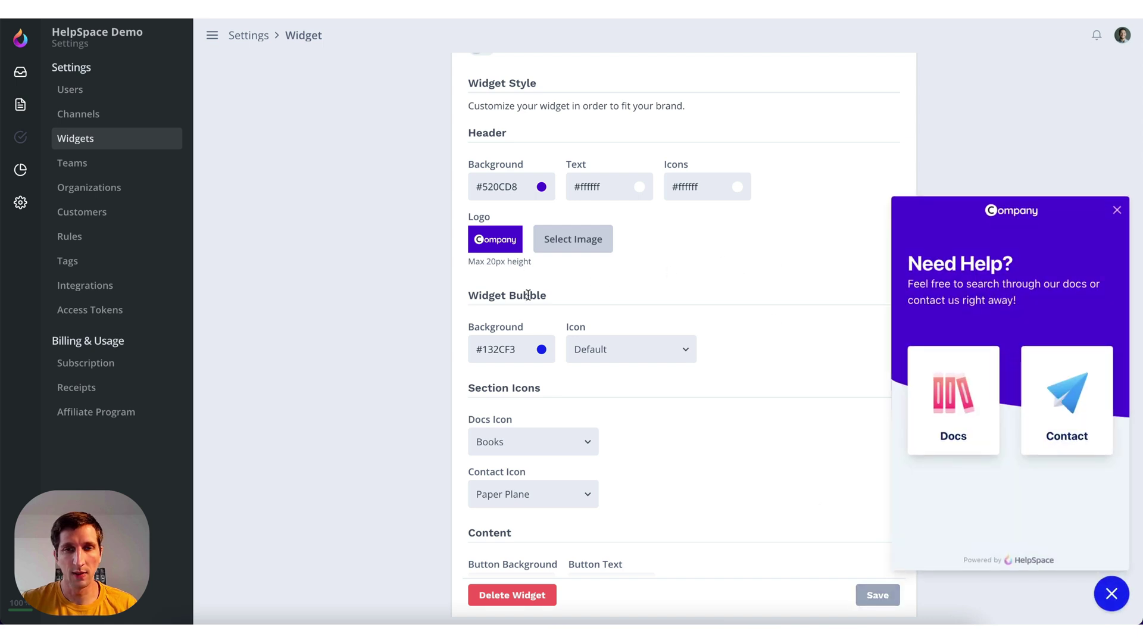
# Copy #520CD8 from Header Background into Widget Bubble Background and save
pyautogui.moveTo(525, 192); pyautogui.dragTo(456, 186)
pyautogui.hotkey('ctrl', 'c')
pyautogui.tripleClick(515, 349)
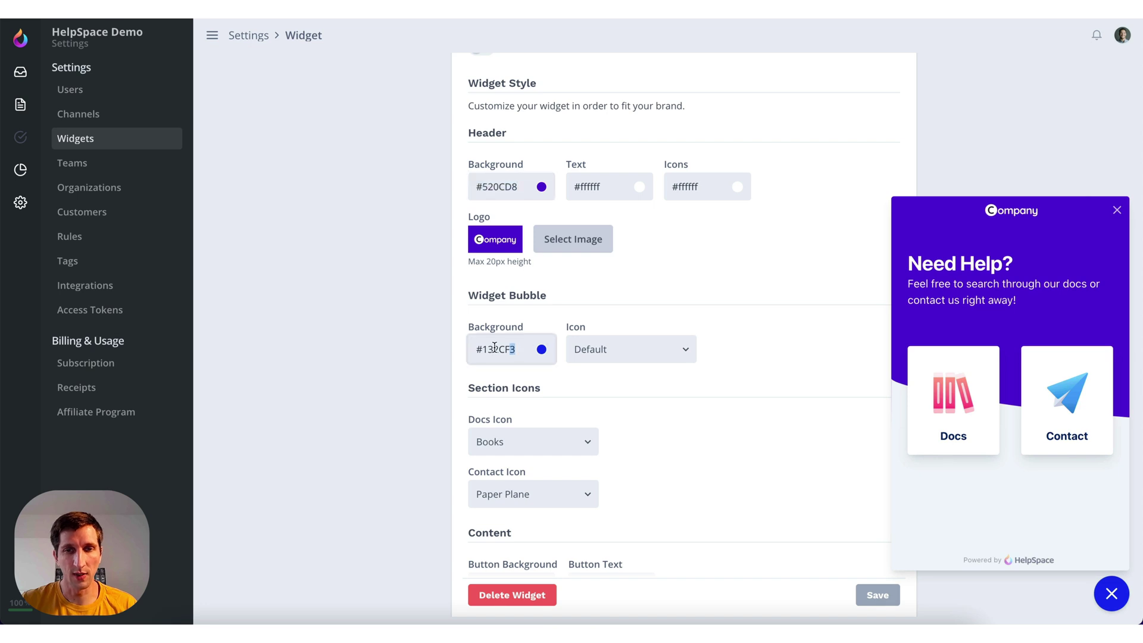
pyautogui.hotkey('ctrl', 'v')
pyautogui.click(769, 368)
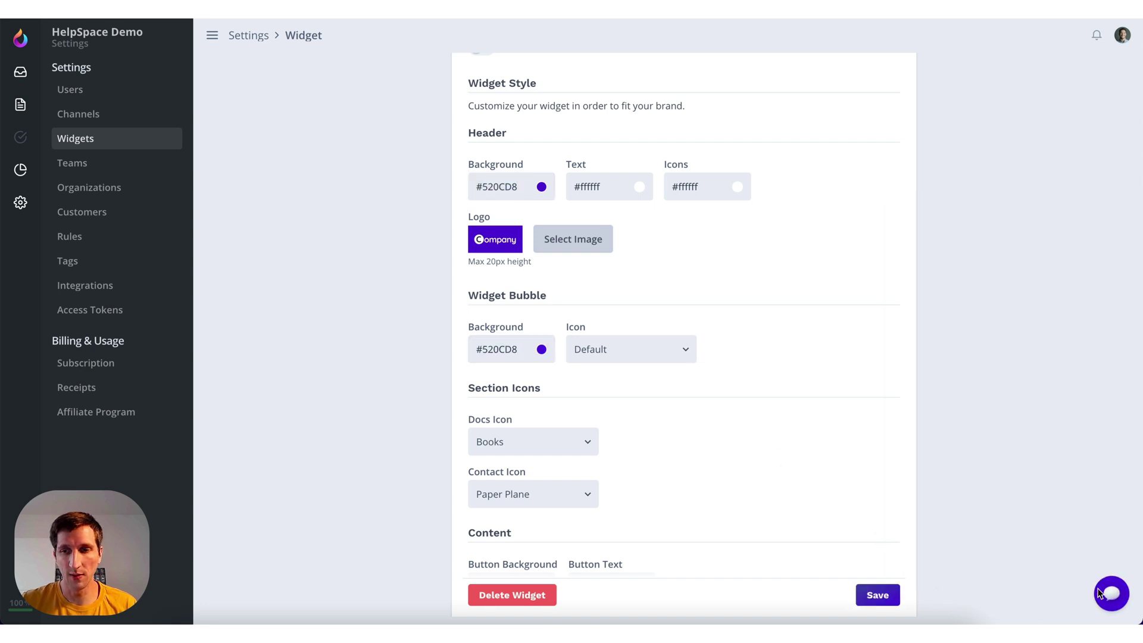
pyautogui.click(879, 594)
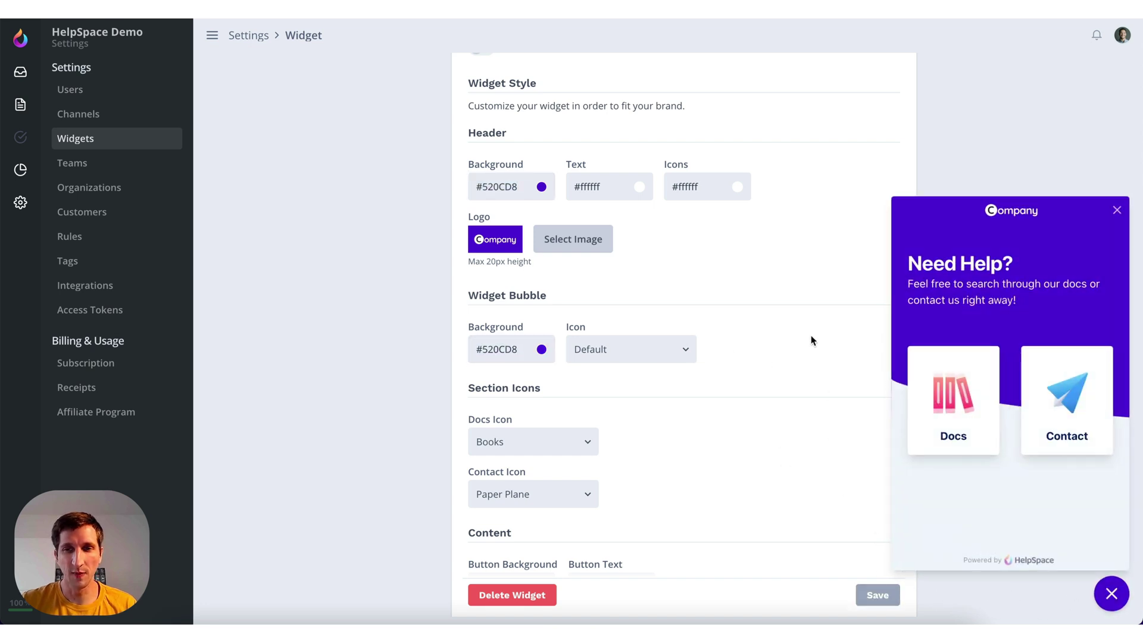
pyautogui.scroll(-1, 758, 312)
pyautogui.scroll(-2, 759, 312)
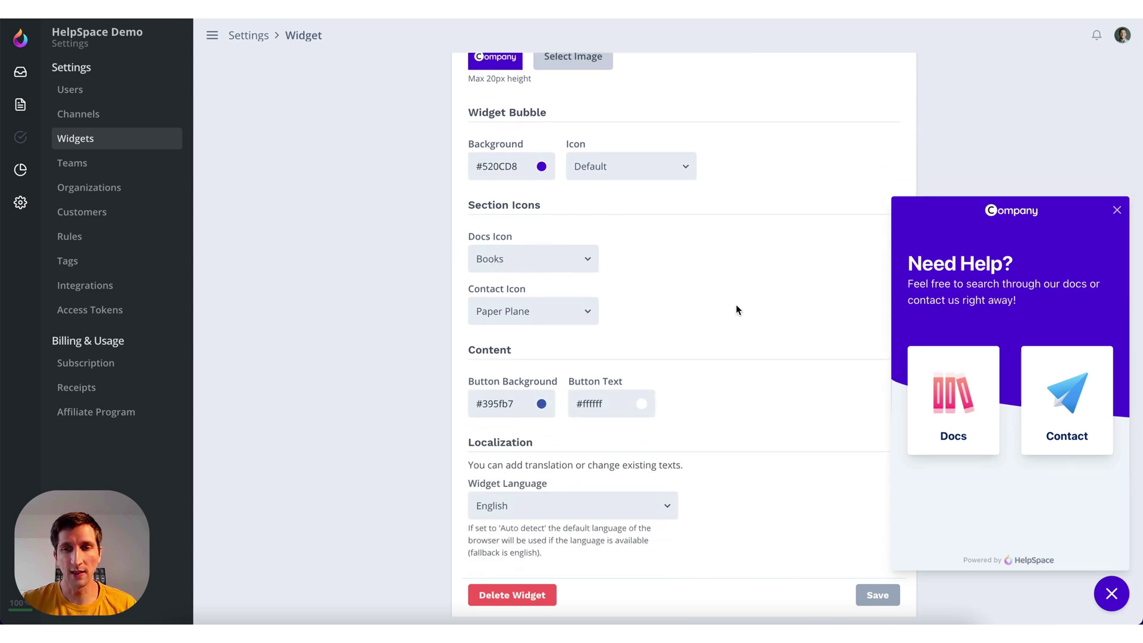
pyautogui.scroll(-2, 708, 291)
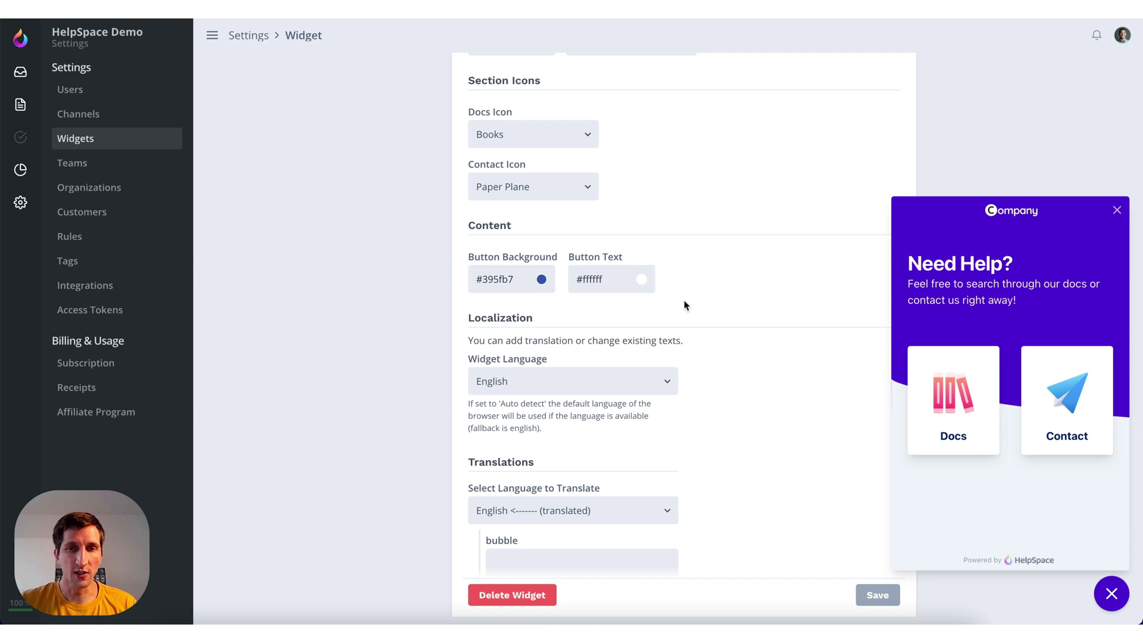
pyautogui.scroll(-2, 690, 294)
pyautogui.scroll(-1, 731, 274)
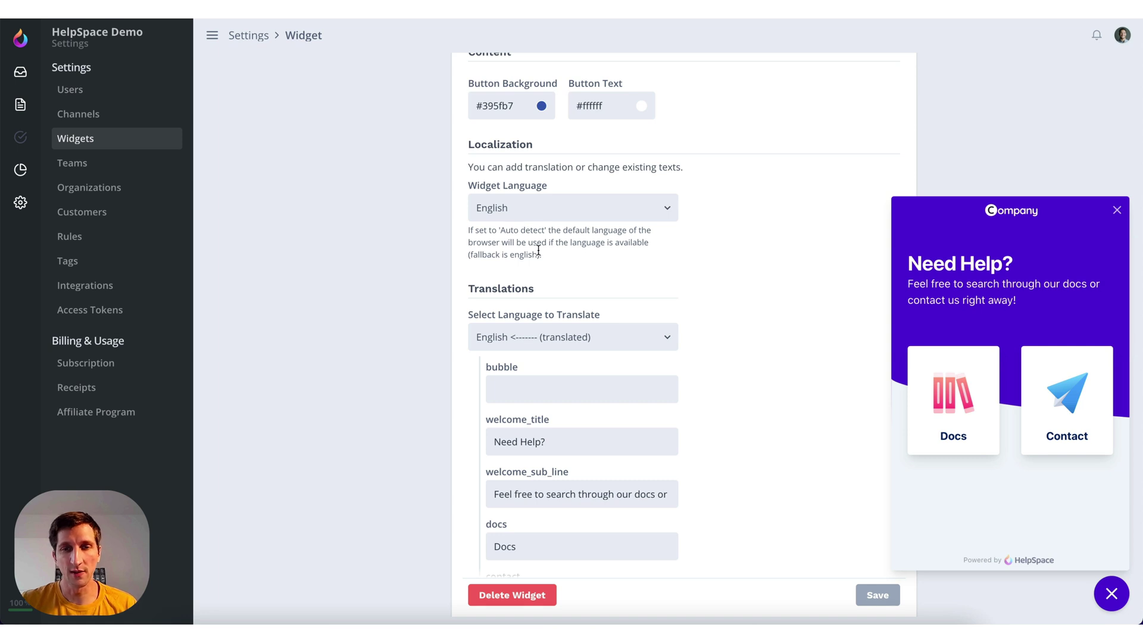
pyautogui.click(569, 337)
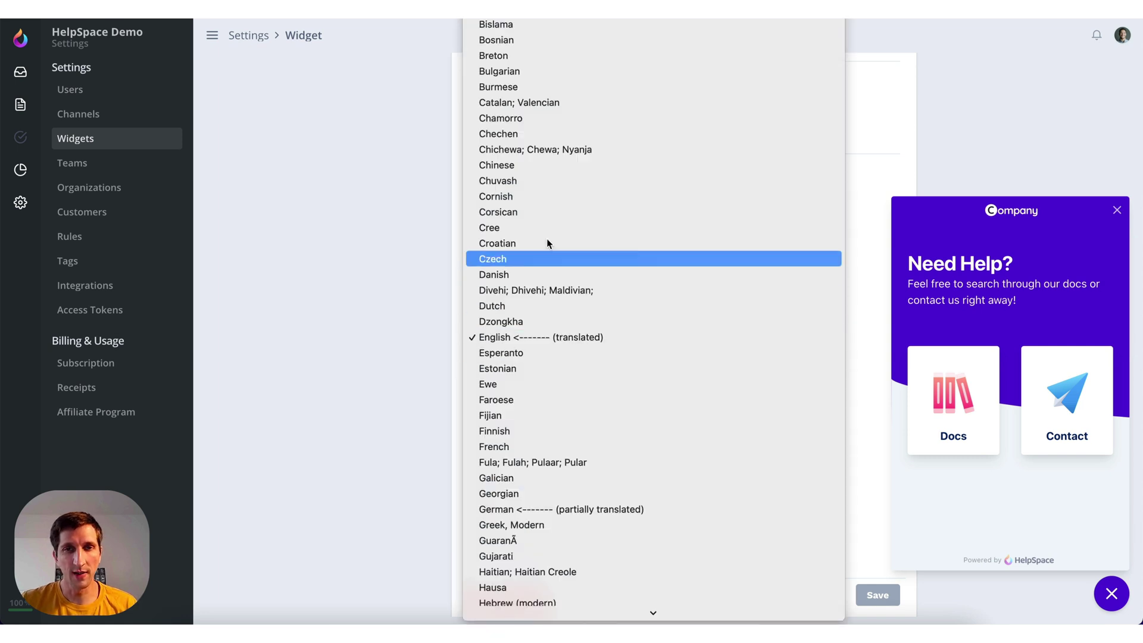
pyautogui.click(402, 327)
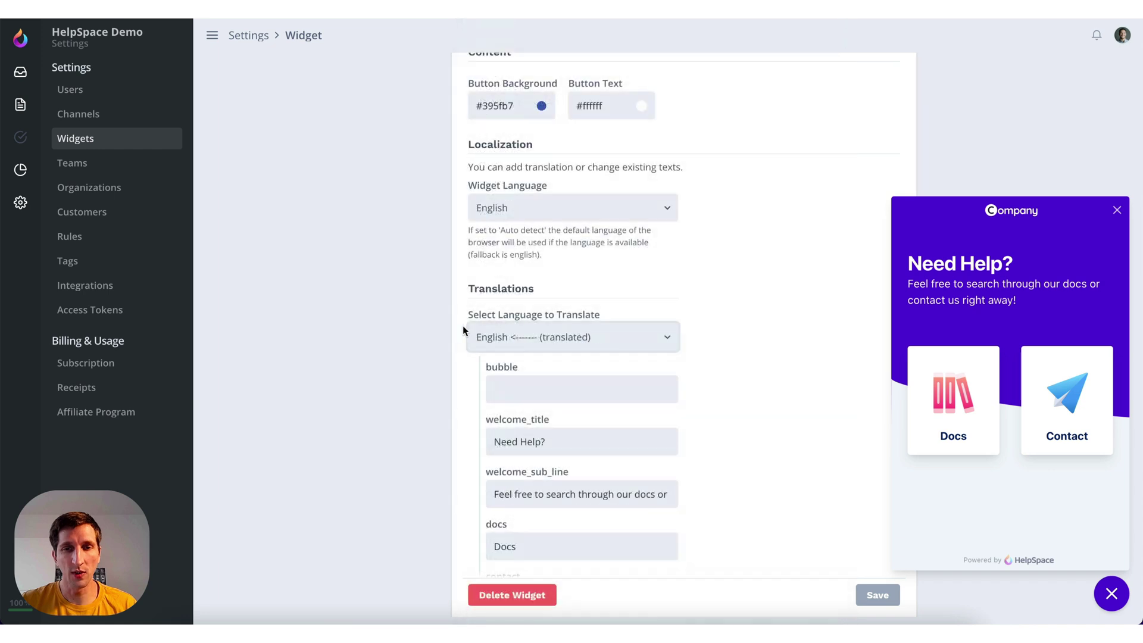
pyautogui.scroll(-3, 637, 335)
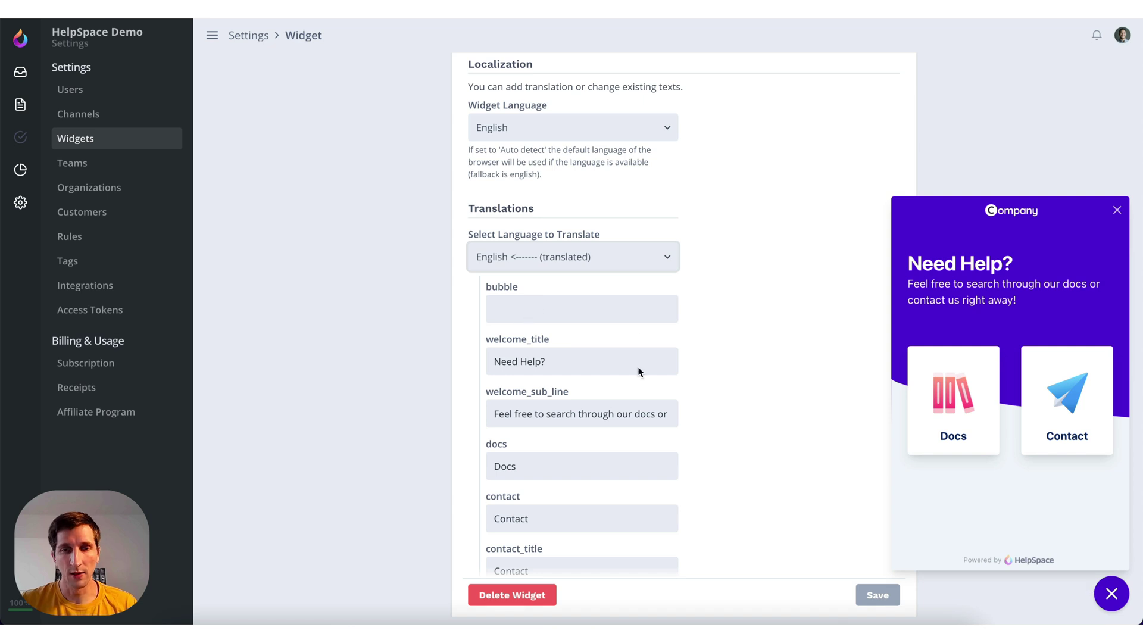
# Change the bubble label translation to 'Help?' and save
pyautogui.click(544, 309)
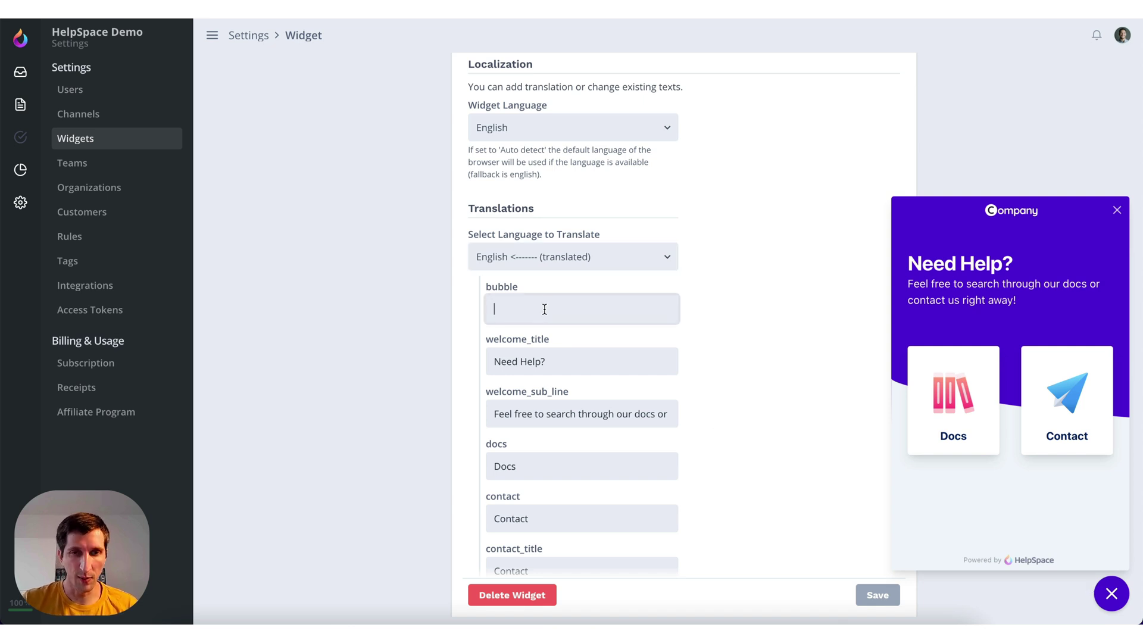
pyautogui.write('He')
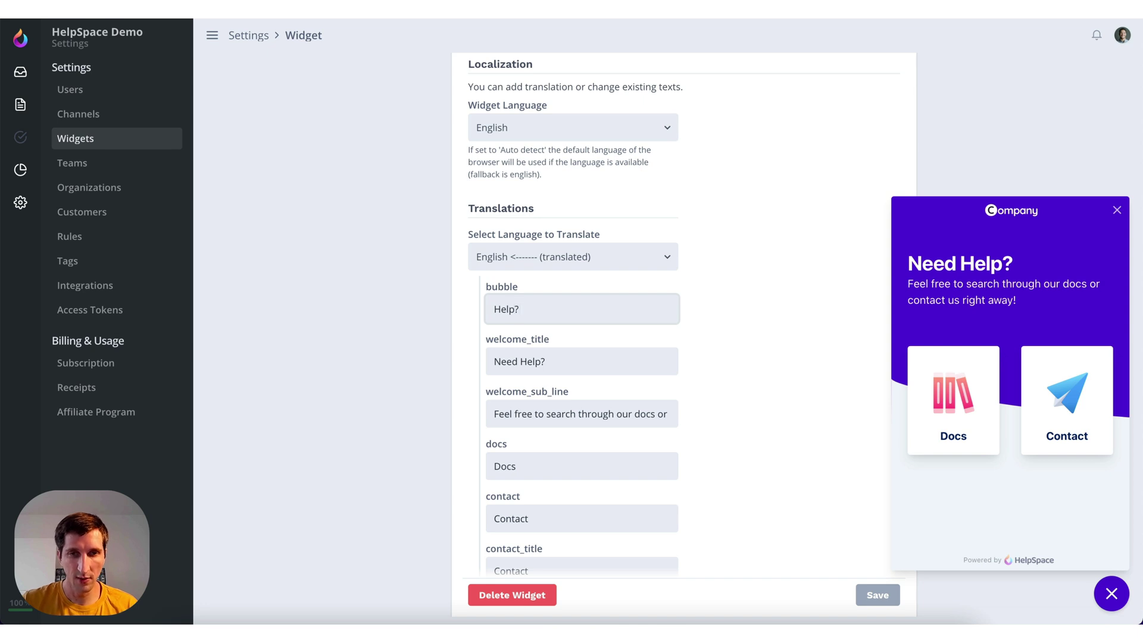
pyautogui.click(737, 331)
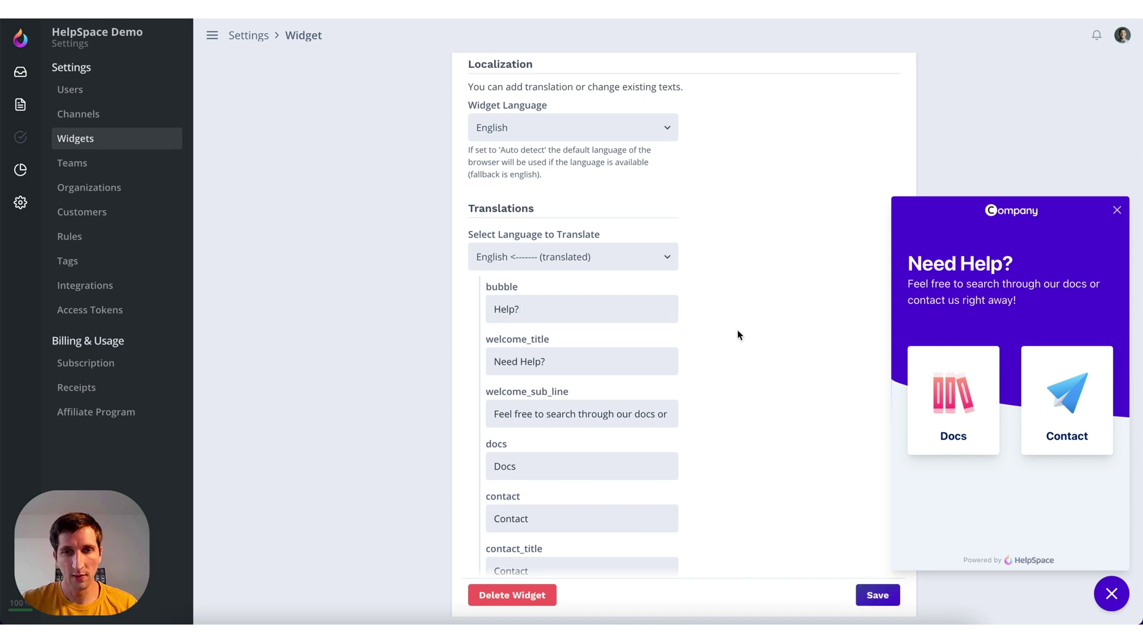
pyautogui.click(881, 595)
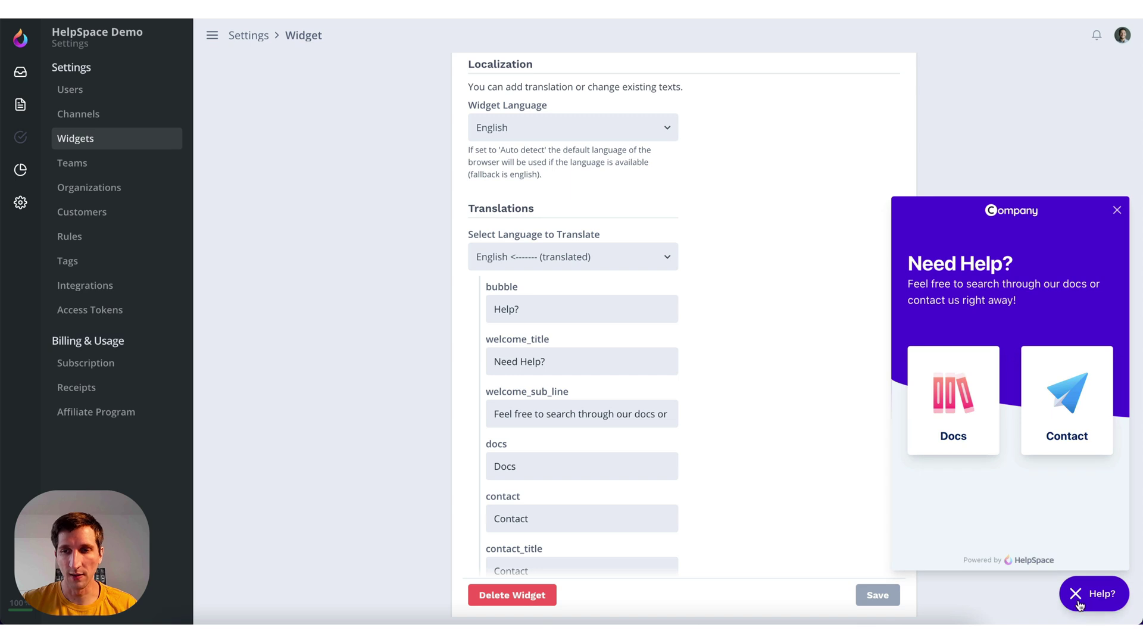
# Close and reopen the widget launcher to preview the 'Help?' bubble
pyautogui.click(1076, 599)
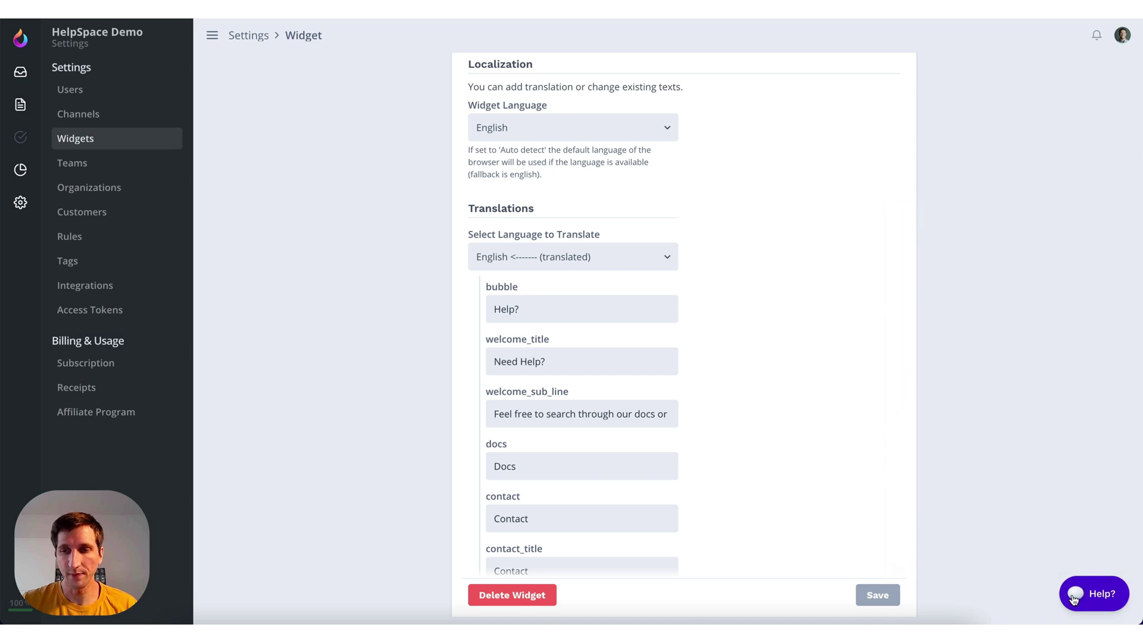
pyautogui.click(1075, 597)
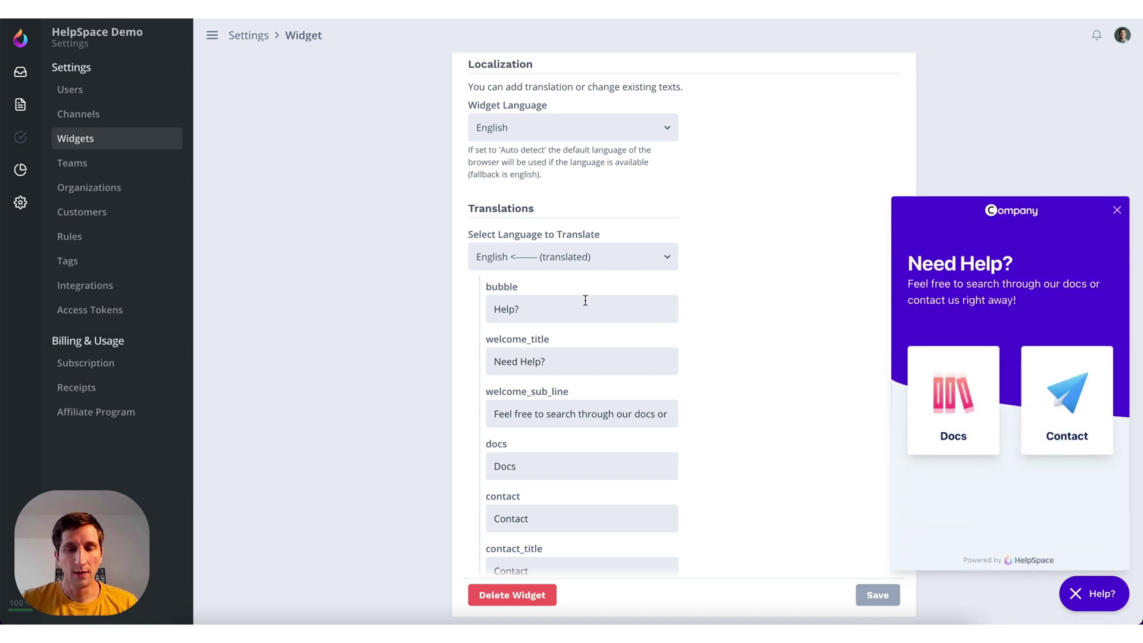
pyautogui.scroll(2, 673, 178)
pyautogui.scroll(-6, 691, 209)
pyautogui.scroll(2, 686, 343)
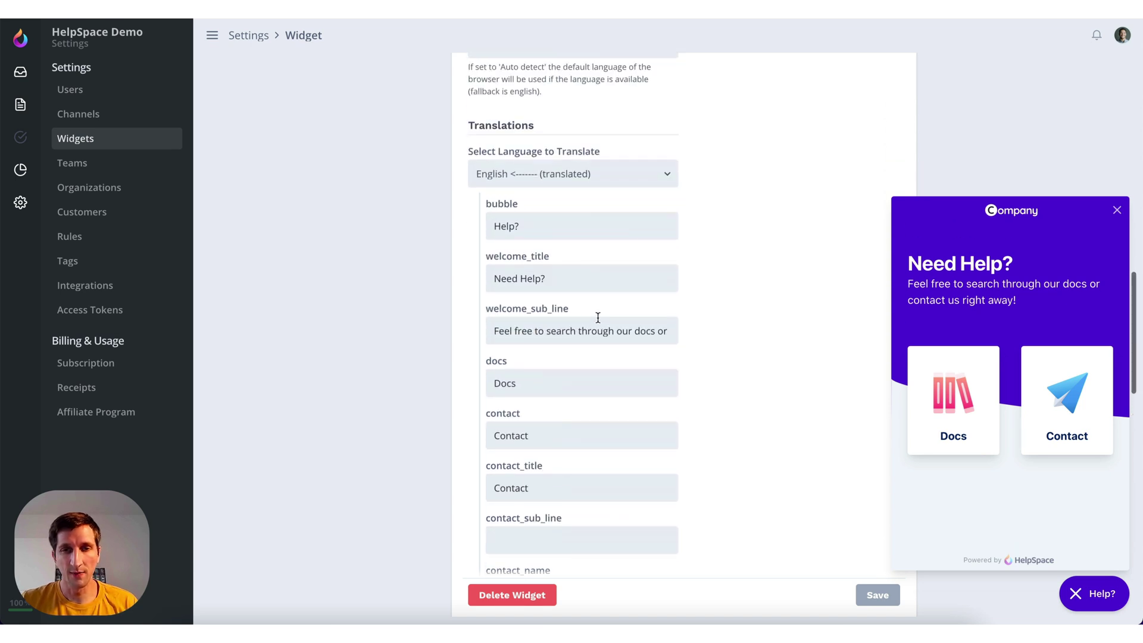
pyautogui.scroll(-2, 686, 319)
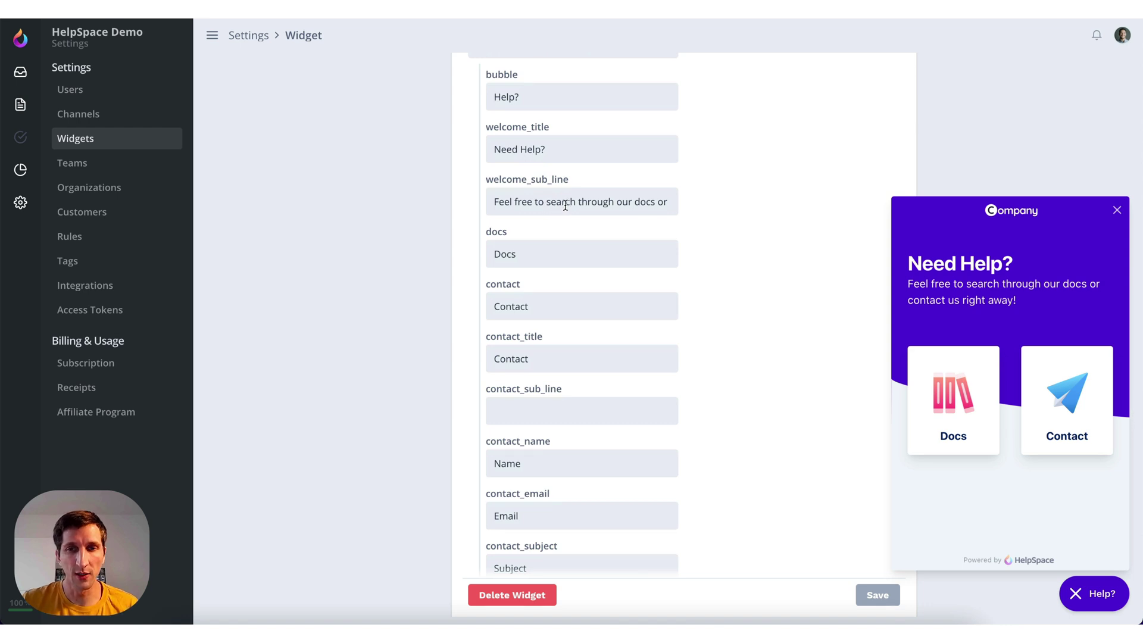
# Replace the welcome_sub_line text with 'Here you can find the docs and contact form!' and save
pyautogui.scroll(1, 659, 220)
pyautogui.moveTo(495, 238); pyautogui.dragTo(718, 244)
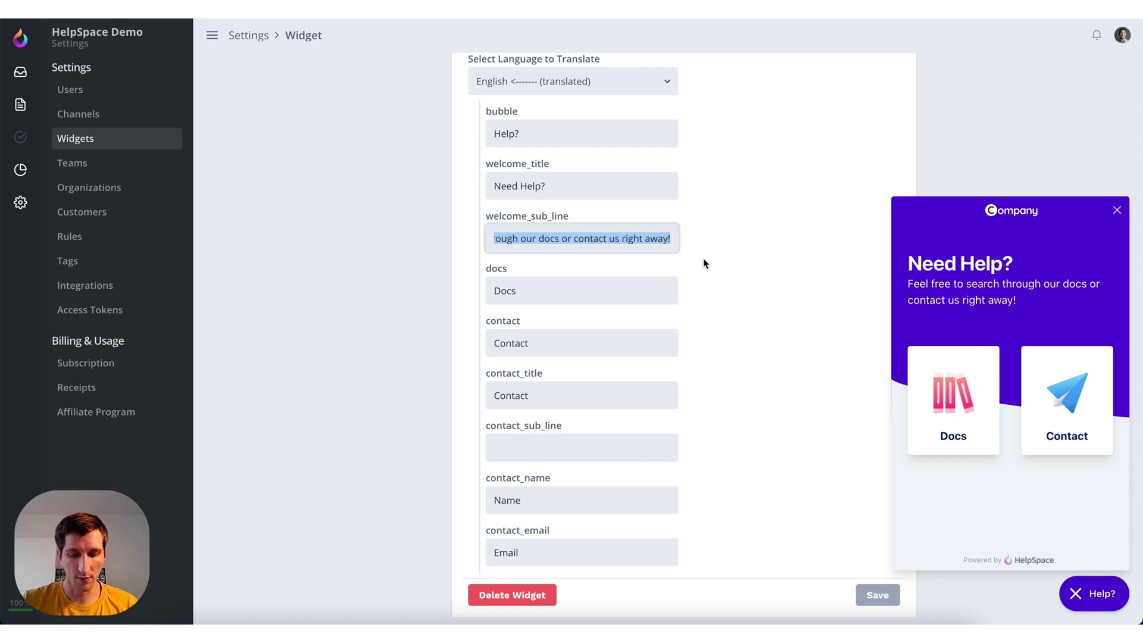
pyautogui.write('Here you ')
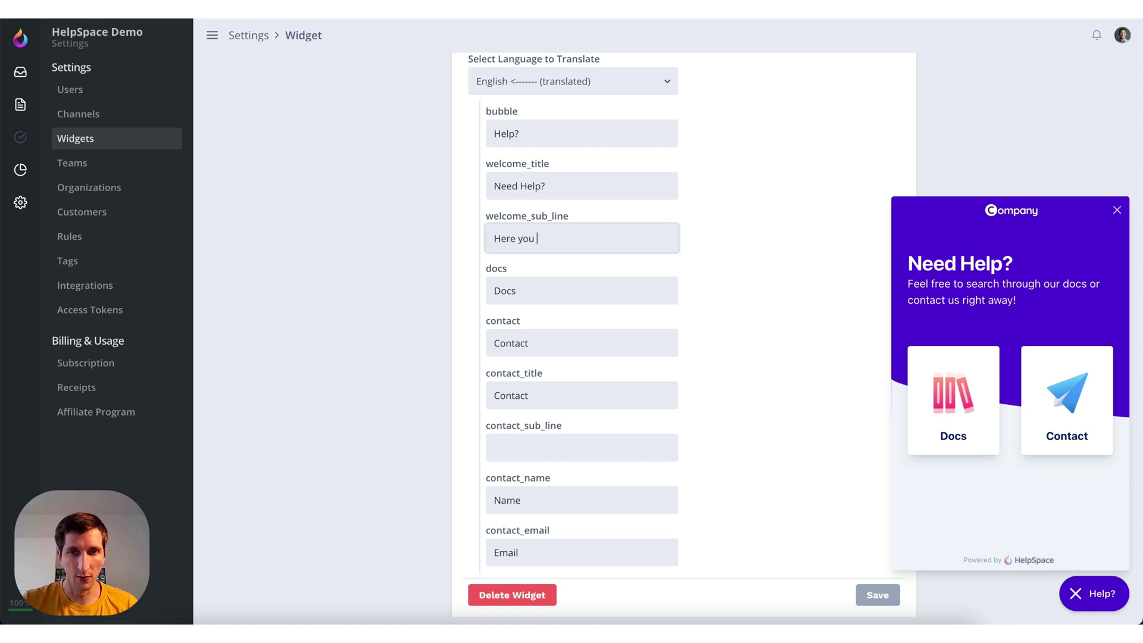
pyautogui.write('can find the ')
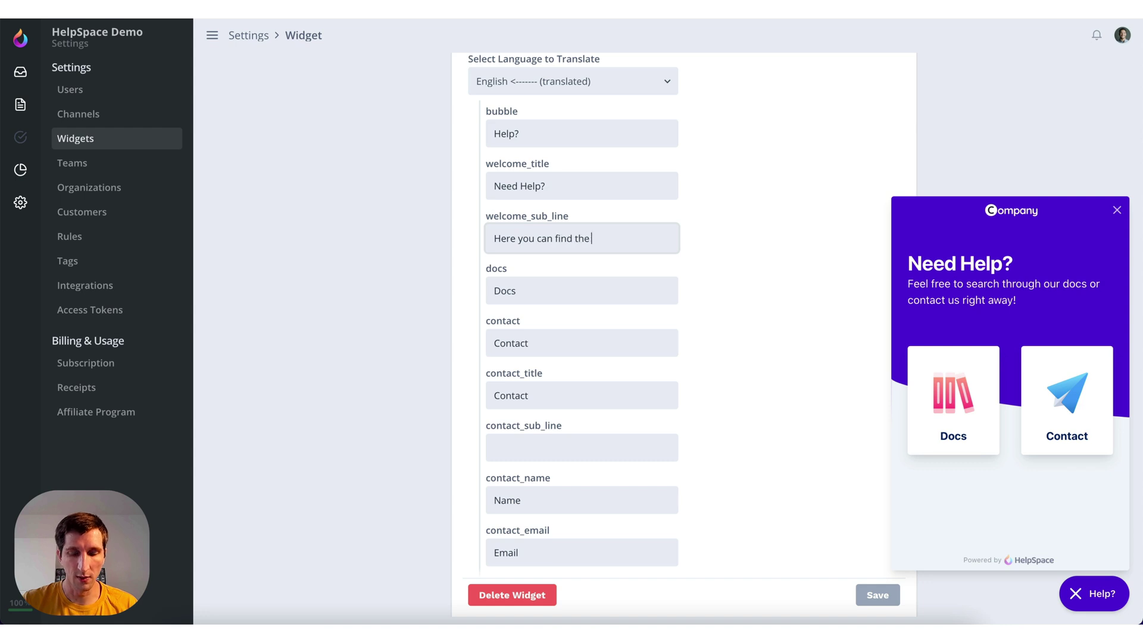
pyautogui.write('docs a')
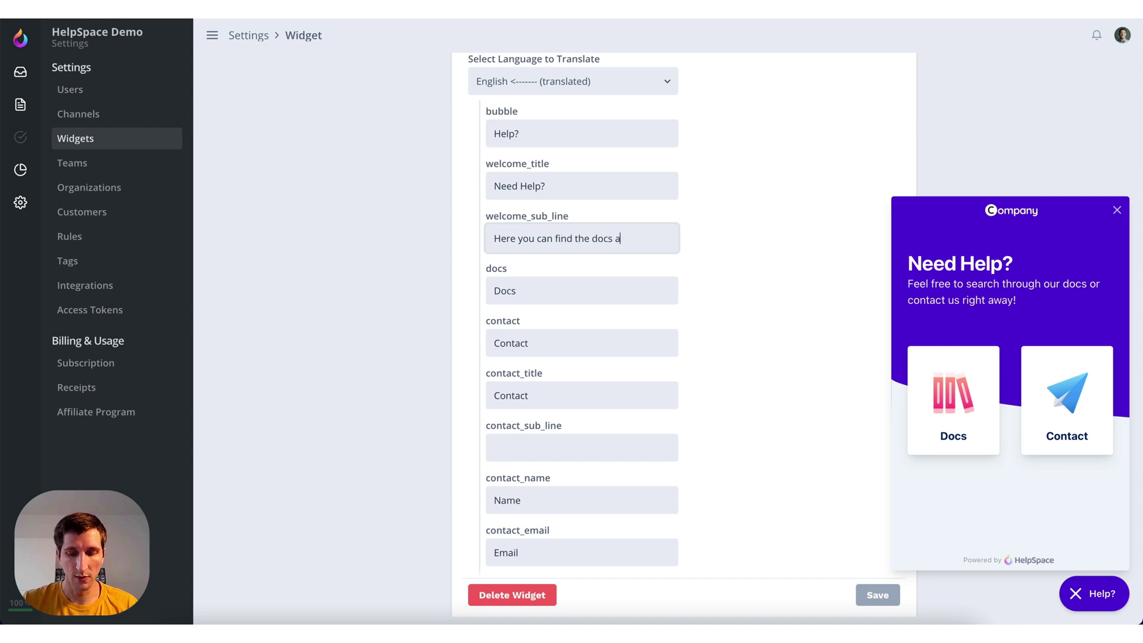
pyautogui.write('nd contact form!')
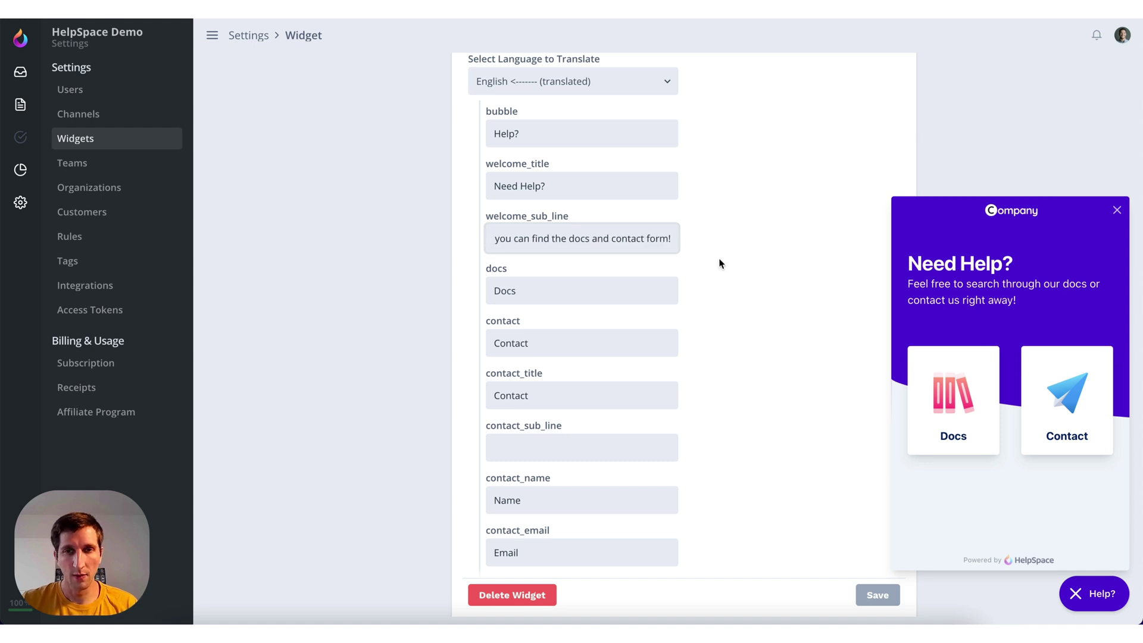
pyautogui.click(726, 263)
pyautogui.click(877, 594)
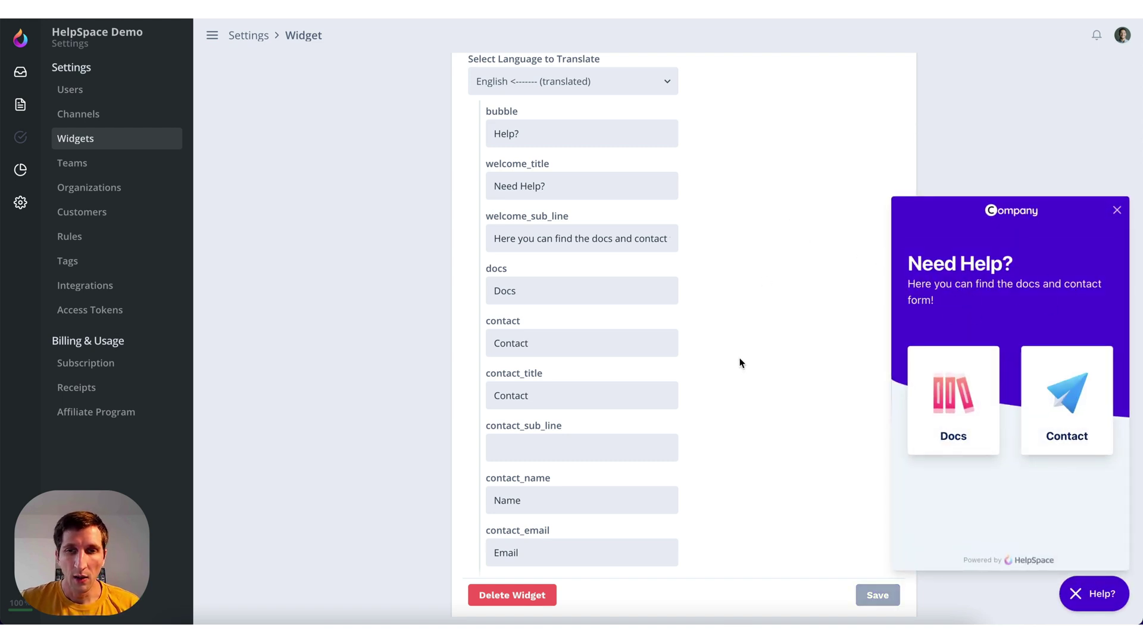
pyautogui.scroll(-3, 741, 361)
pyautogui.scroll(4, 740, 360)
pyautogui.scroll(5, 741, 357)
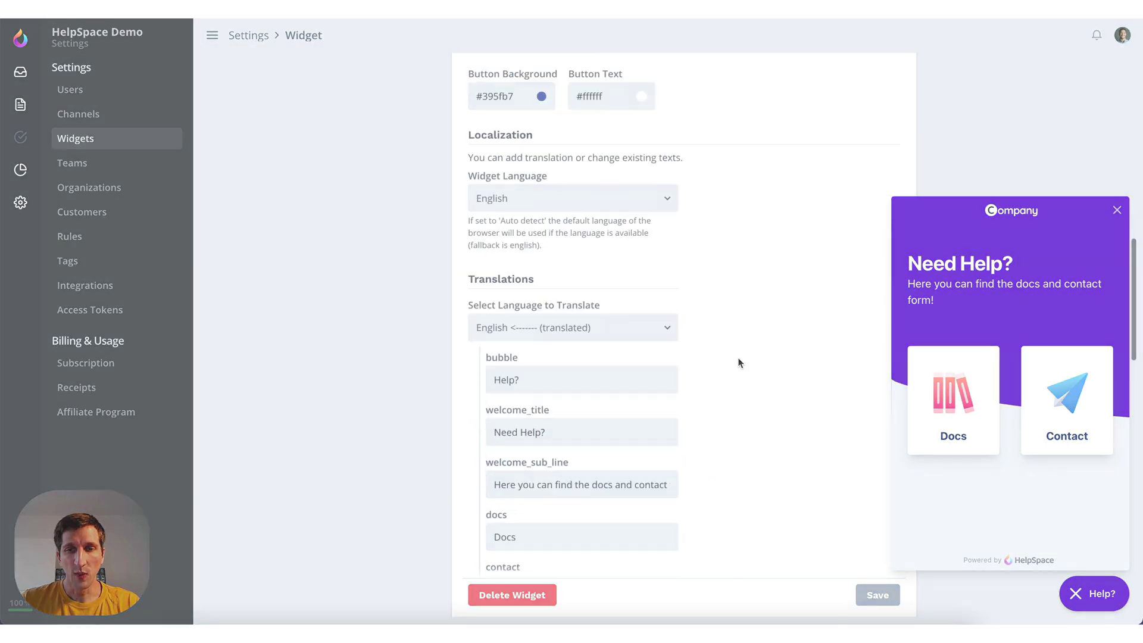